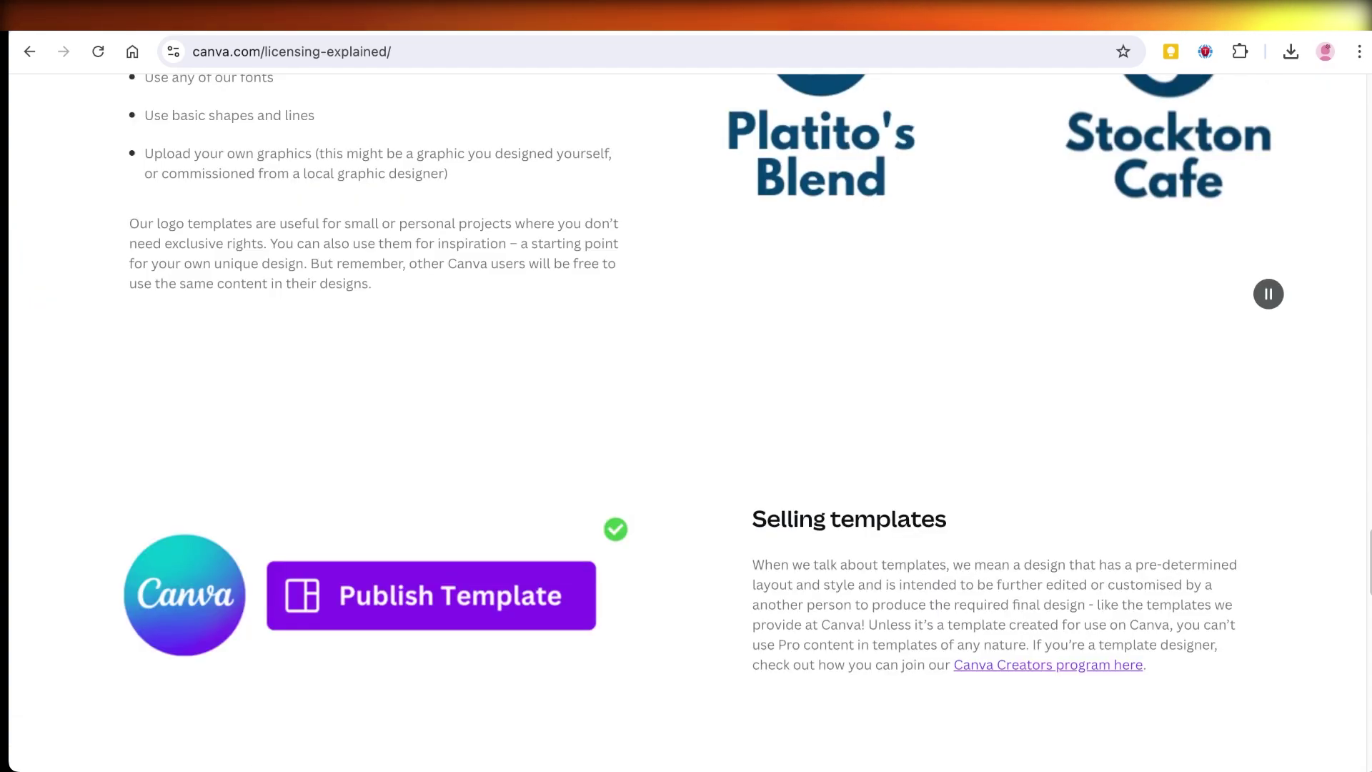
# Review the Canva licensing rules on trademarks and logos, using content in designs, and selling templates.
pyautogui.scroll(3, 686, 415)
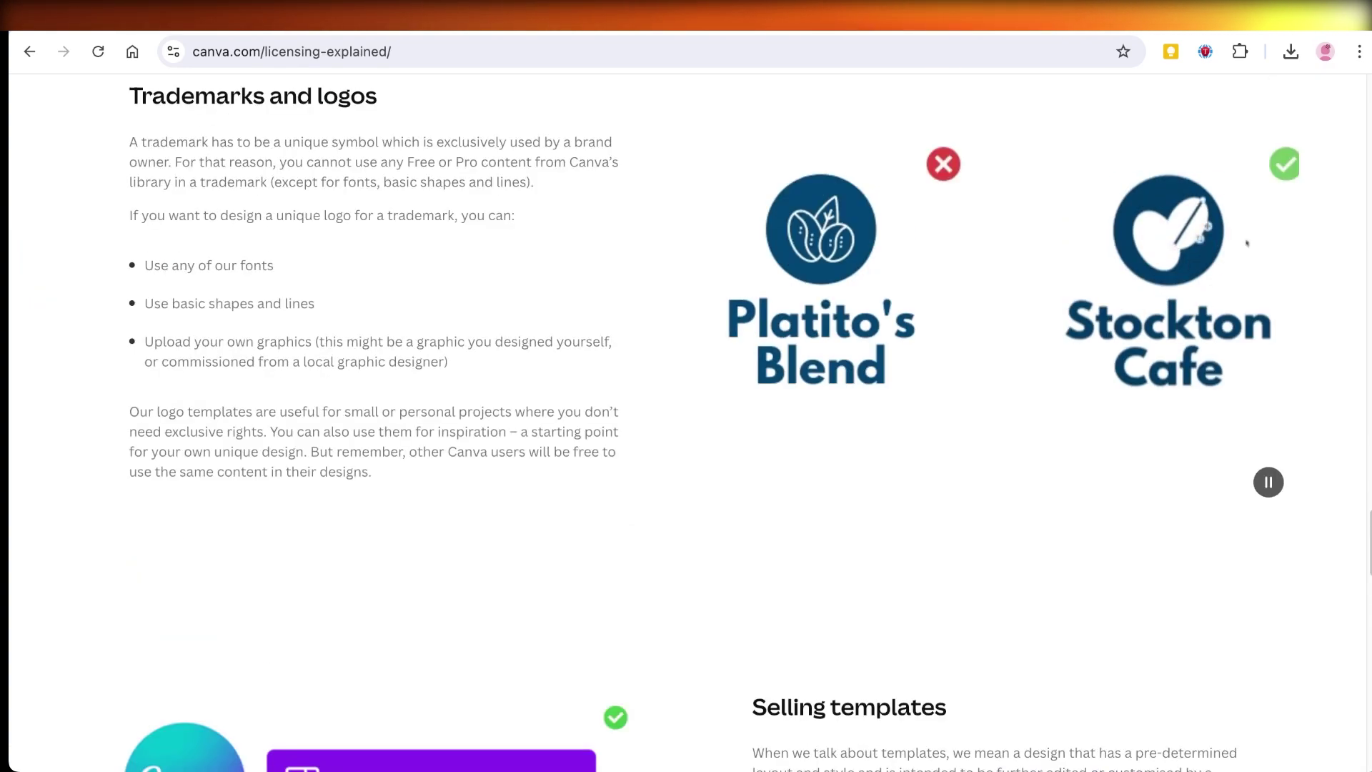
pyautogui.scroll(7, 686, 414)
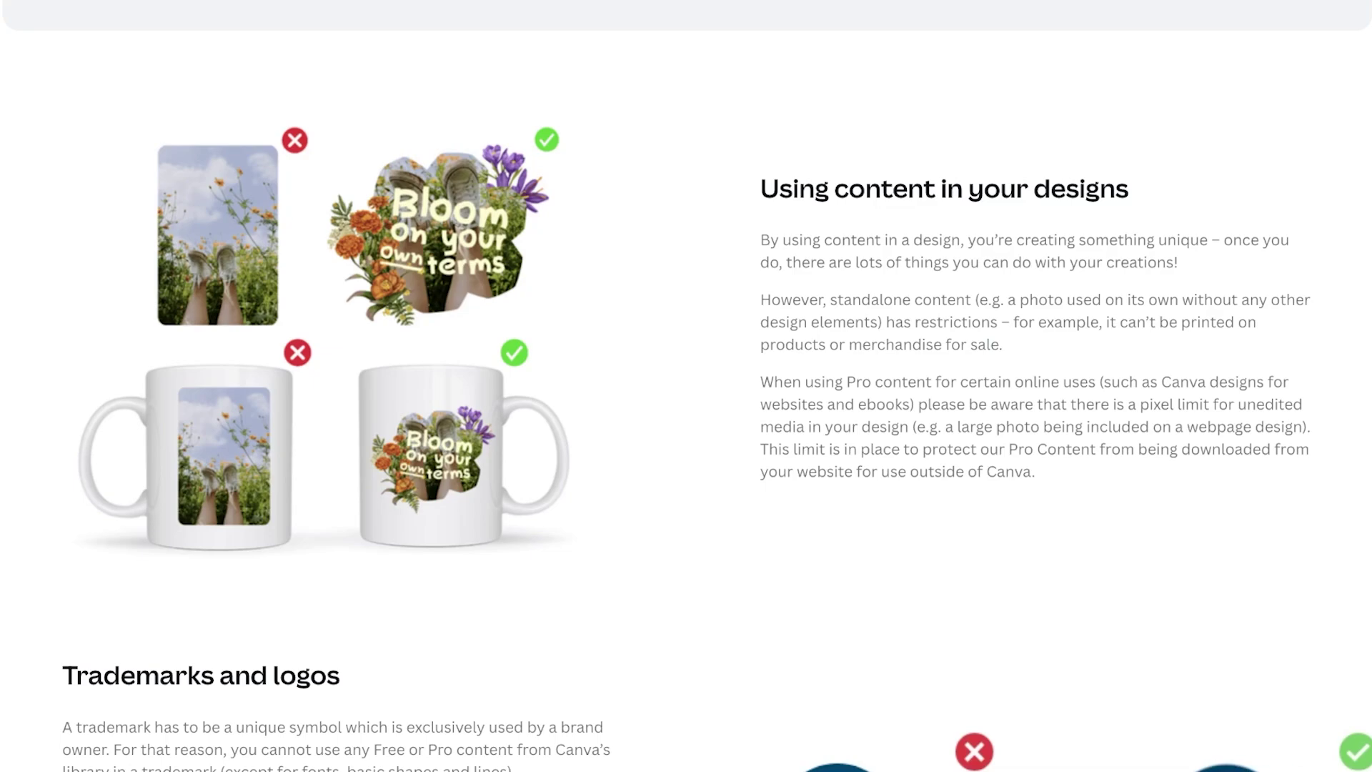
pyautogui.scroll(-6, 686, 385)
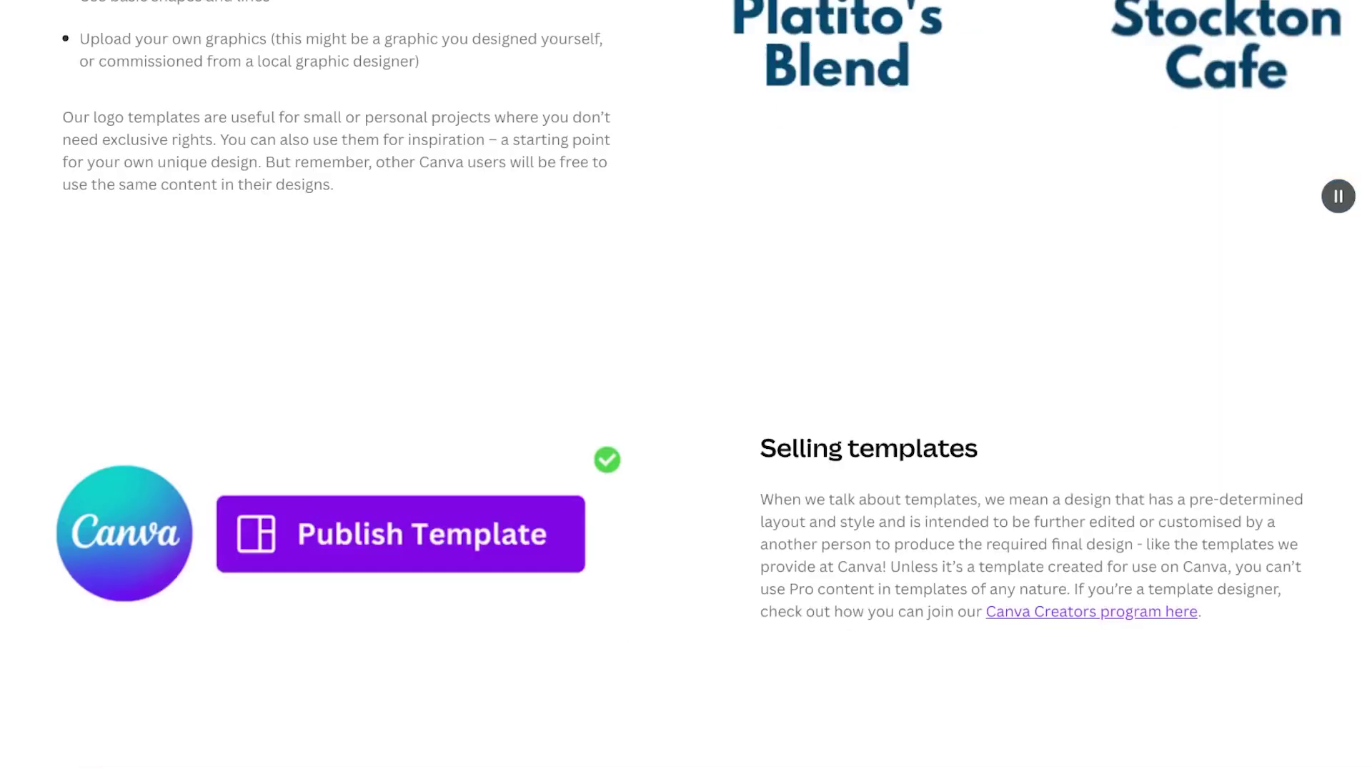
pyautogui.scroll(8, 685, 386)
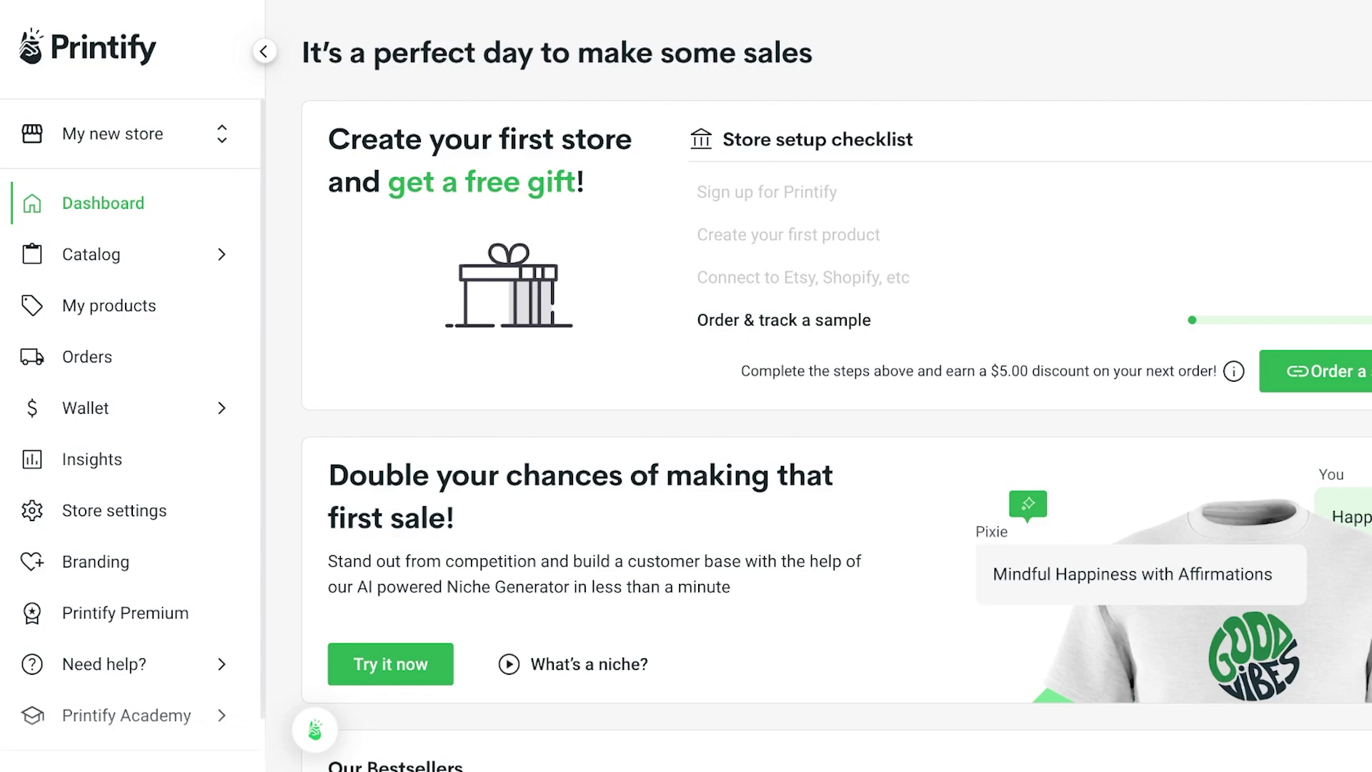
# In the Printify catalog, browse women's T-shirts and open the Bella+Canvas 3001 Unisex Jersey Short Sleeve Tee.
pyautogui.click(92, 254)
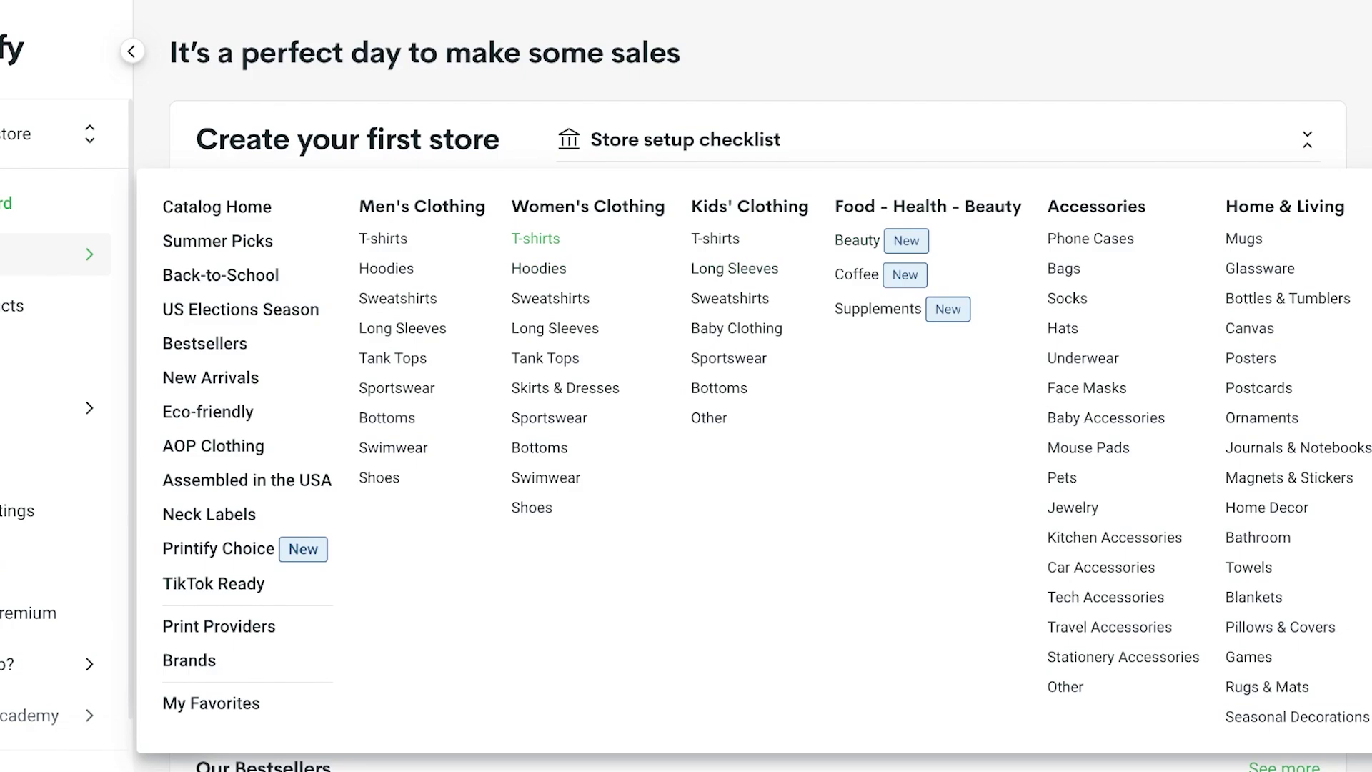
pyautogui.click(535, 238)
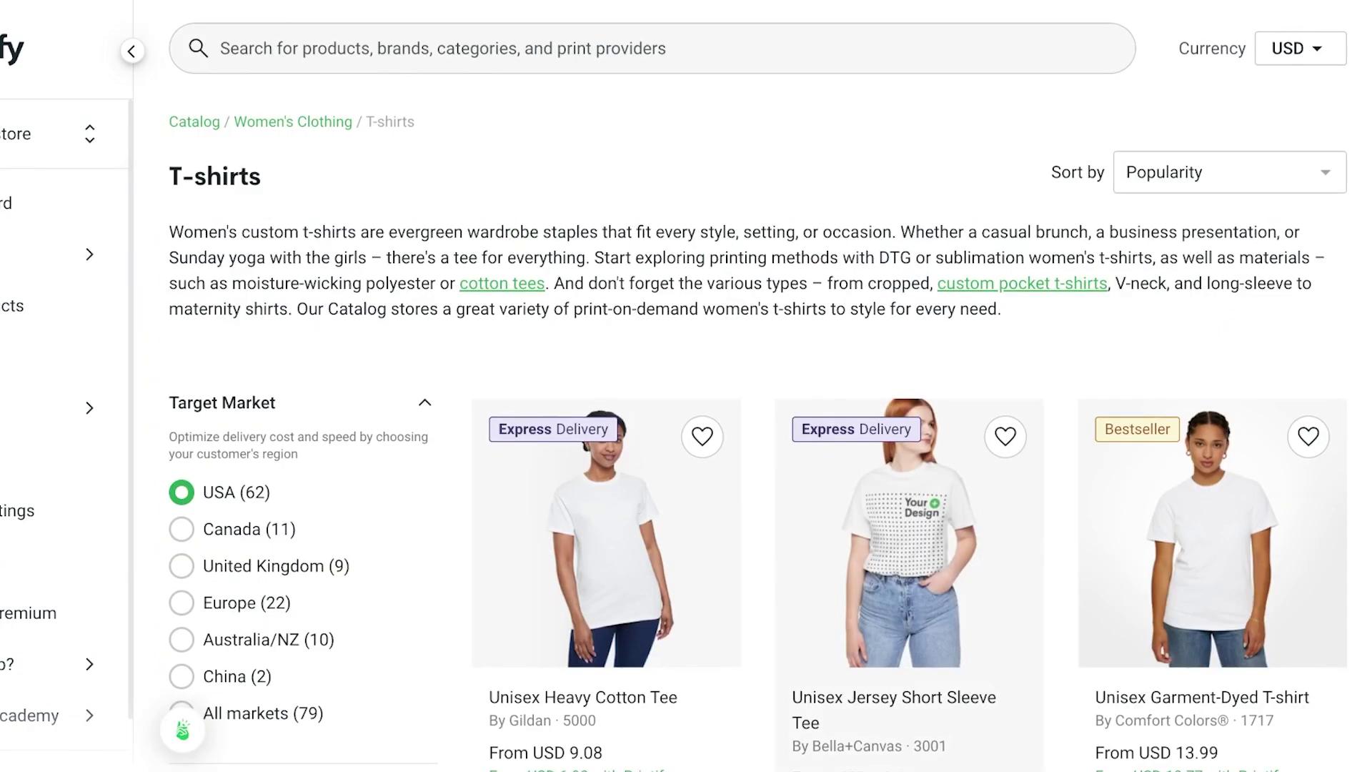
pyautogui.scroll(-6, 757, 429)
pyautogui.scroll(3, 757, 386)
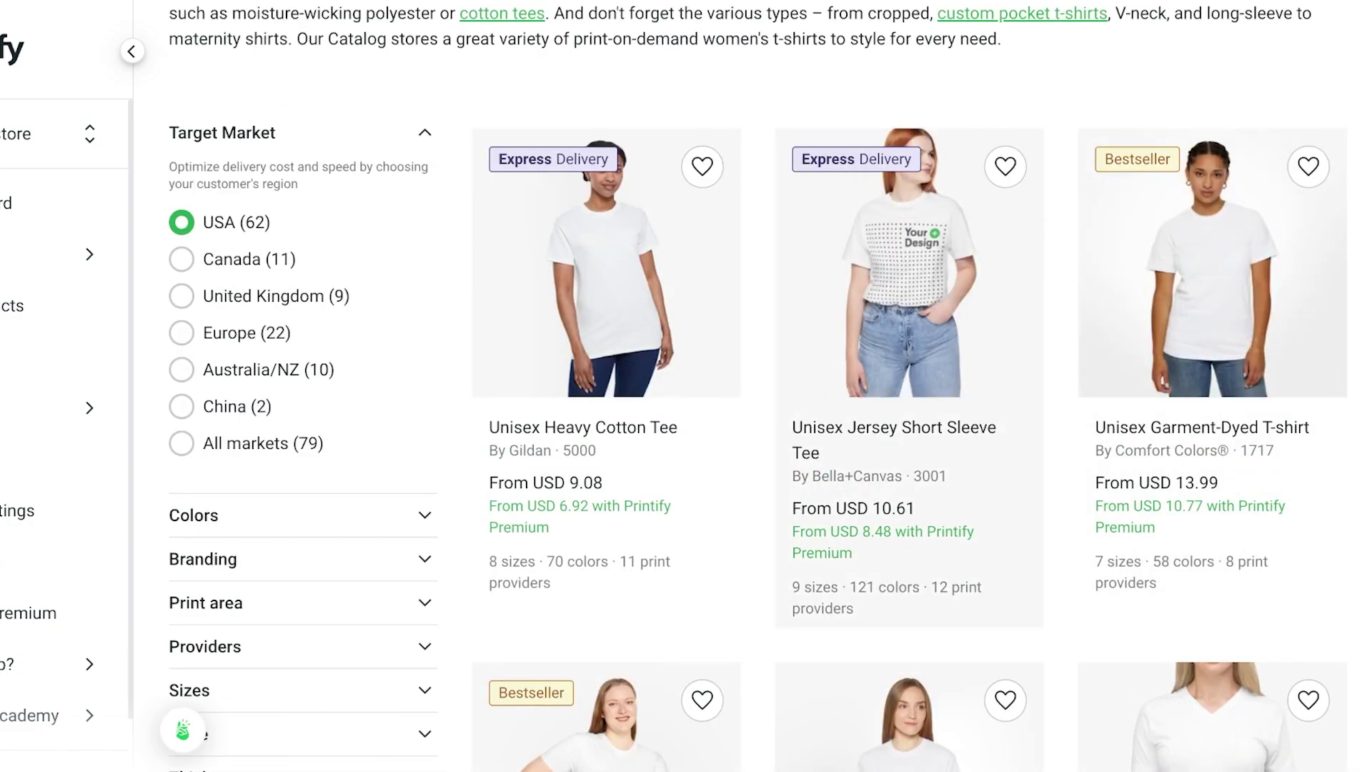
pyautogui.click(909, 357)
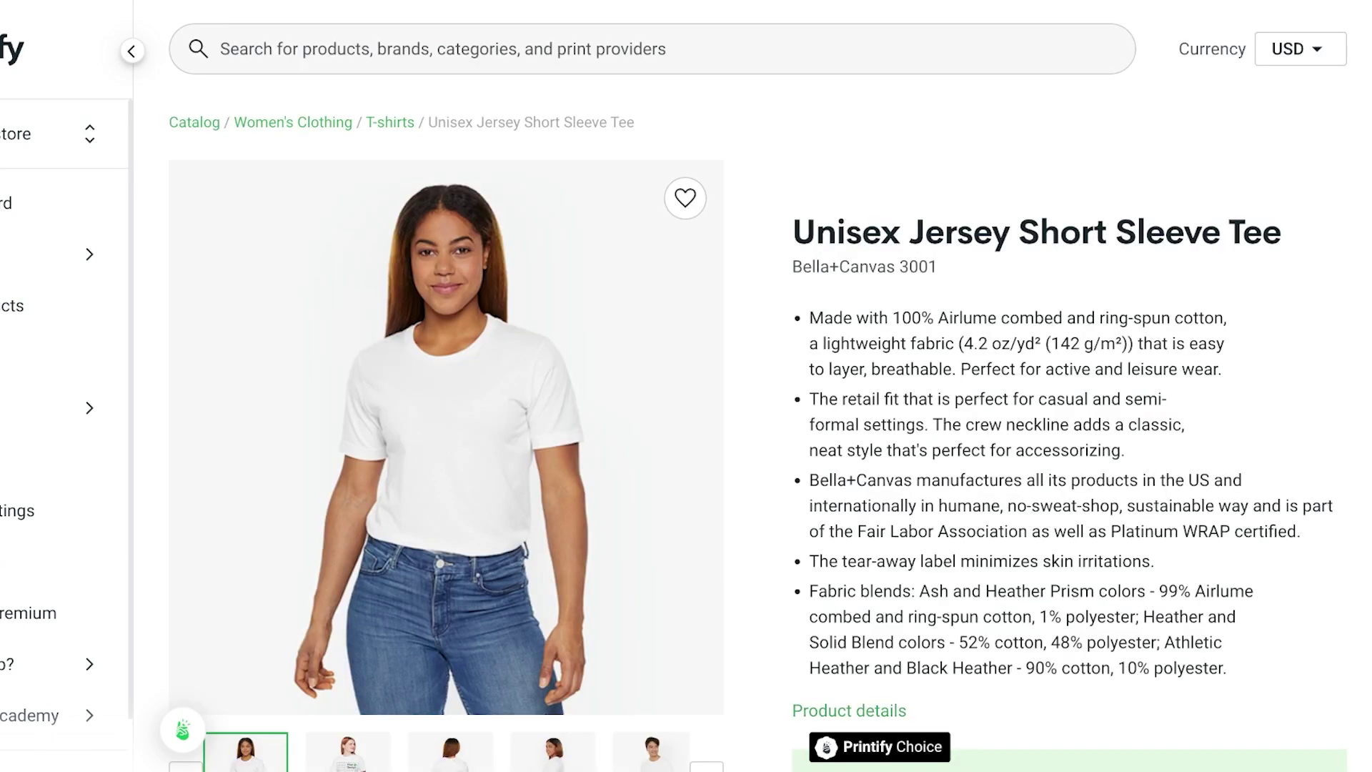
# Examine the tee's Printify Choice offer, key features, care instructions and size guide.
pyautogui.scroll(-3, 757, 385)
pyautogui.scroll(-10, 757, 386)
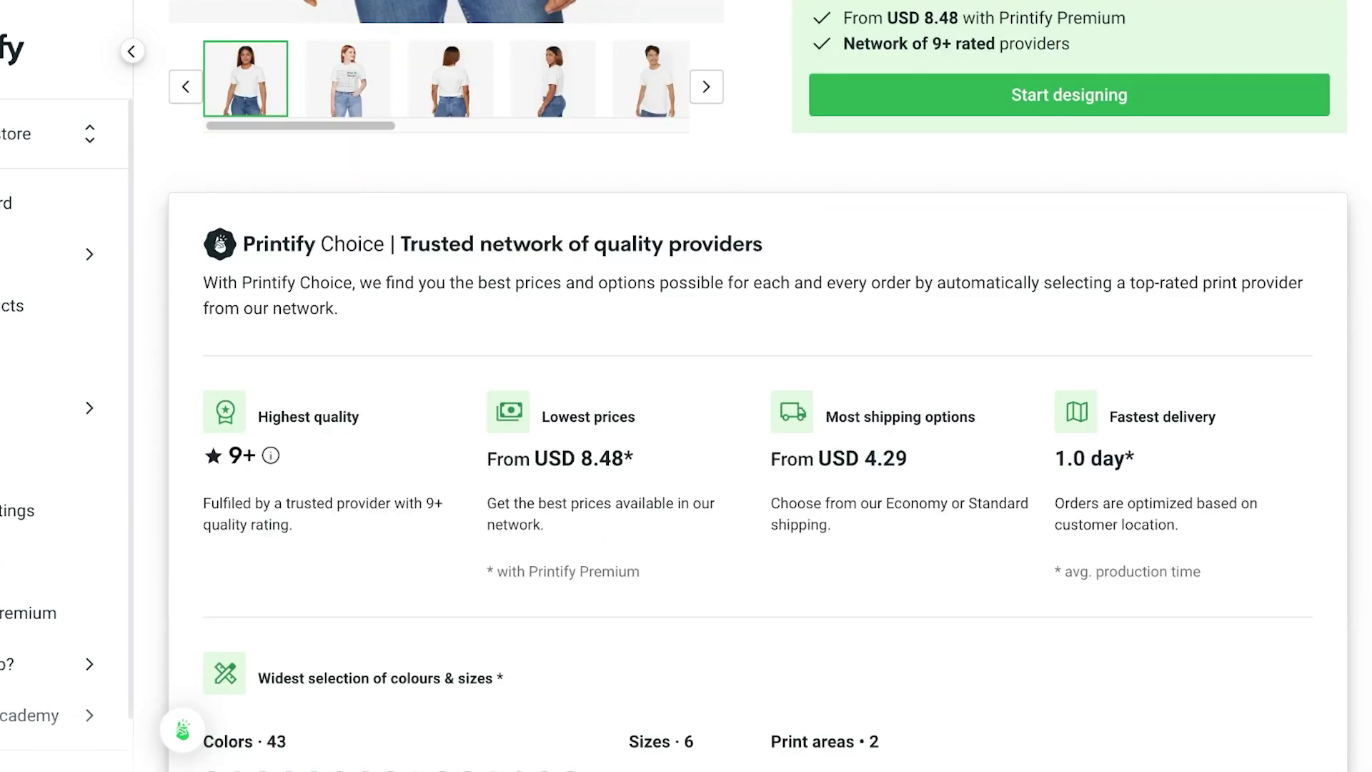
pyautogui.scroll(-6, 757, 386)
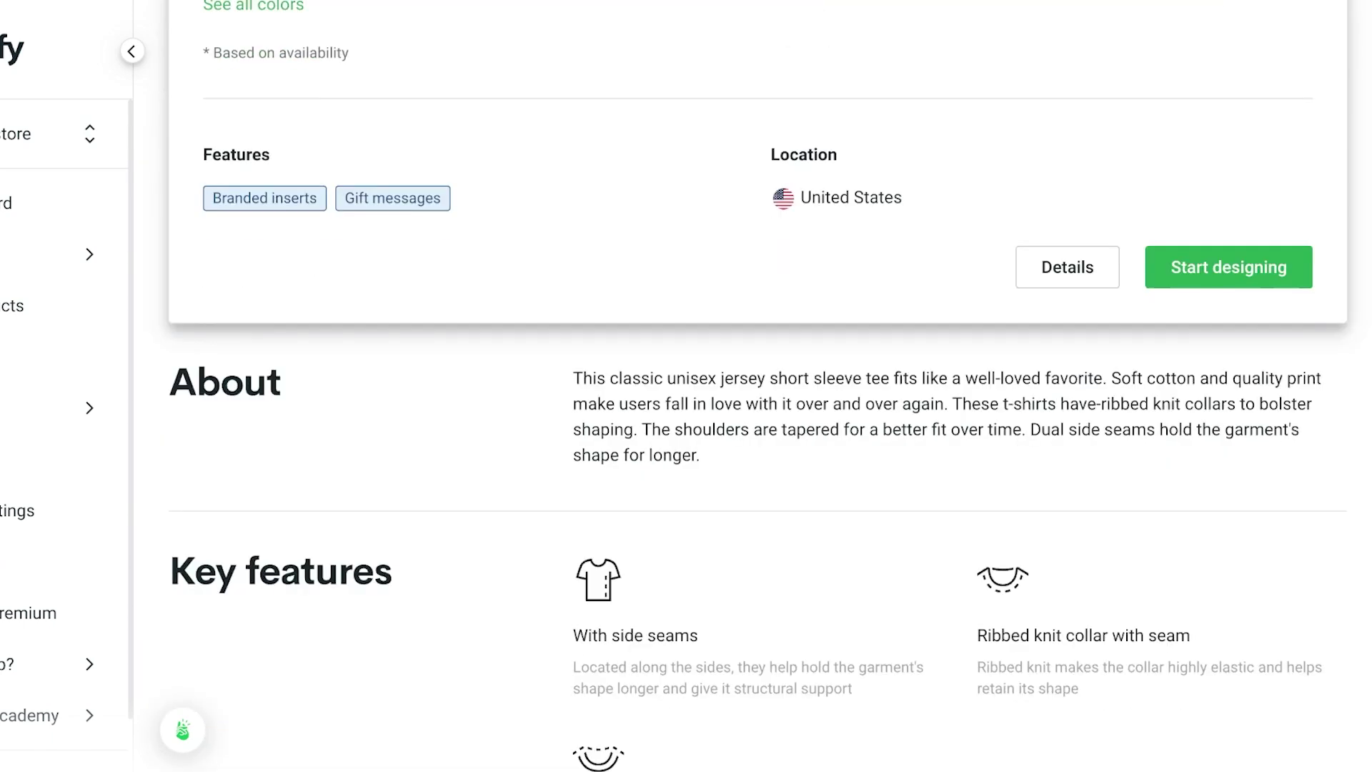
pyautogui.scroll(-17, 758, 386)
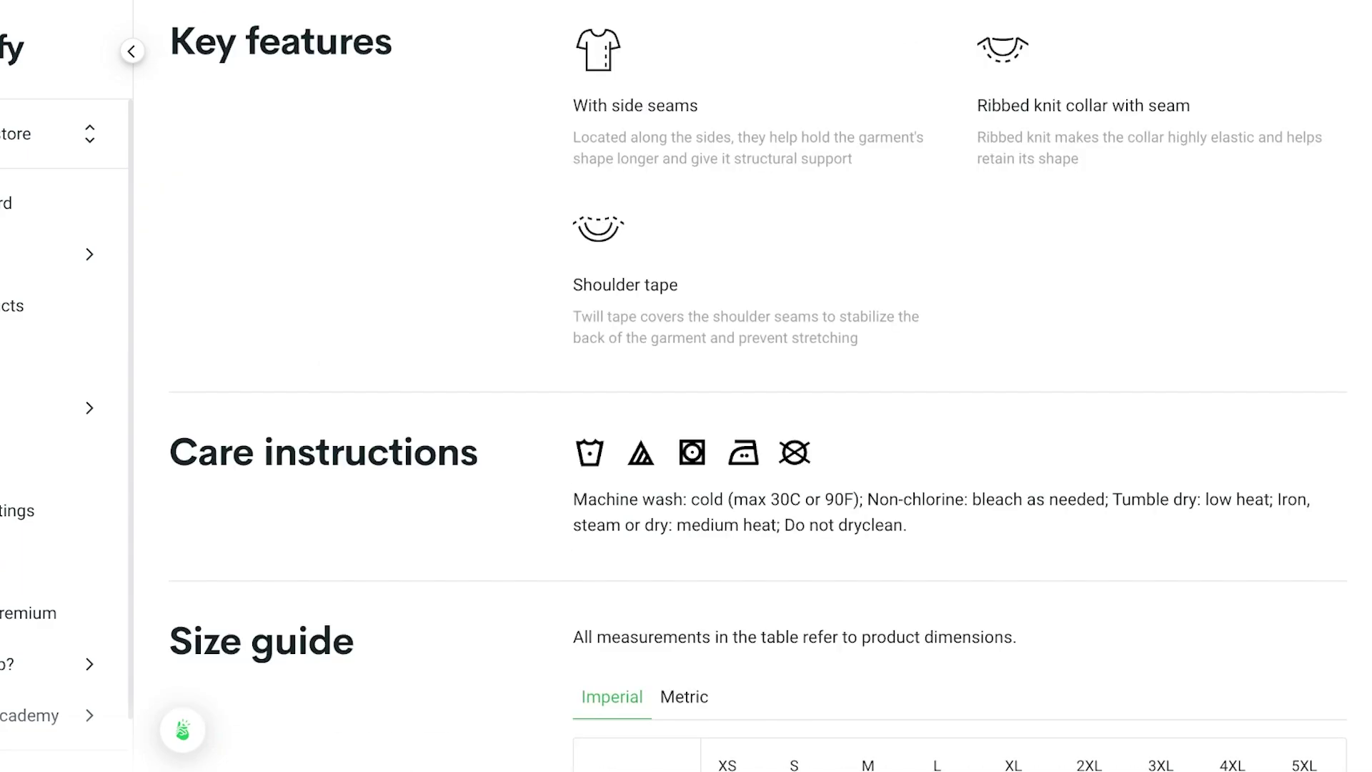
pyautogui.scroll(20, 757, 386)
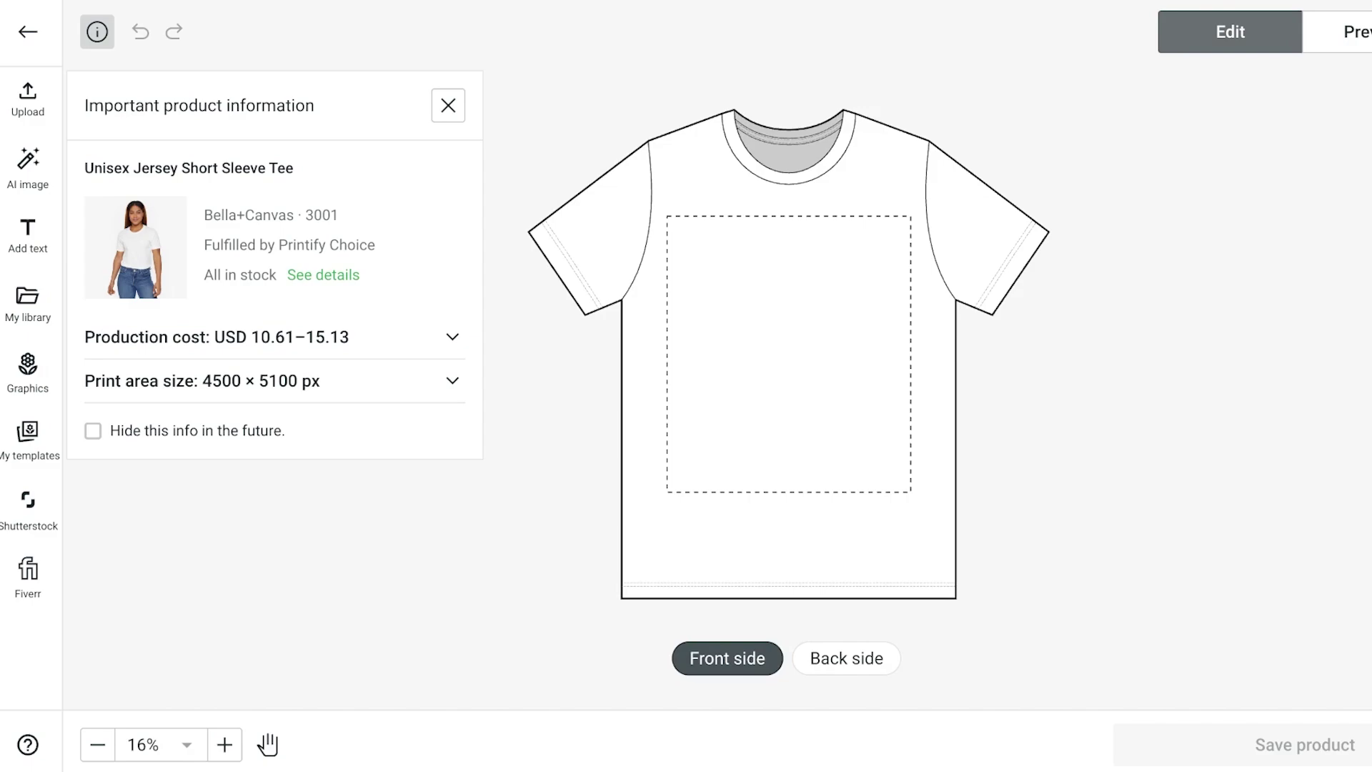
# Check the tee's print area size, then switch to Canva and create a custom-size design of 4500 × 5100 px.
pyautogui.click(452, 380)
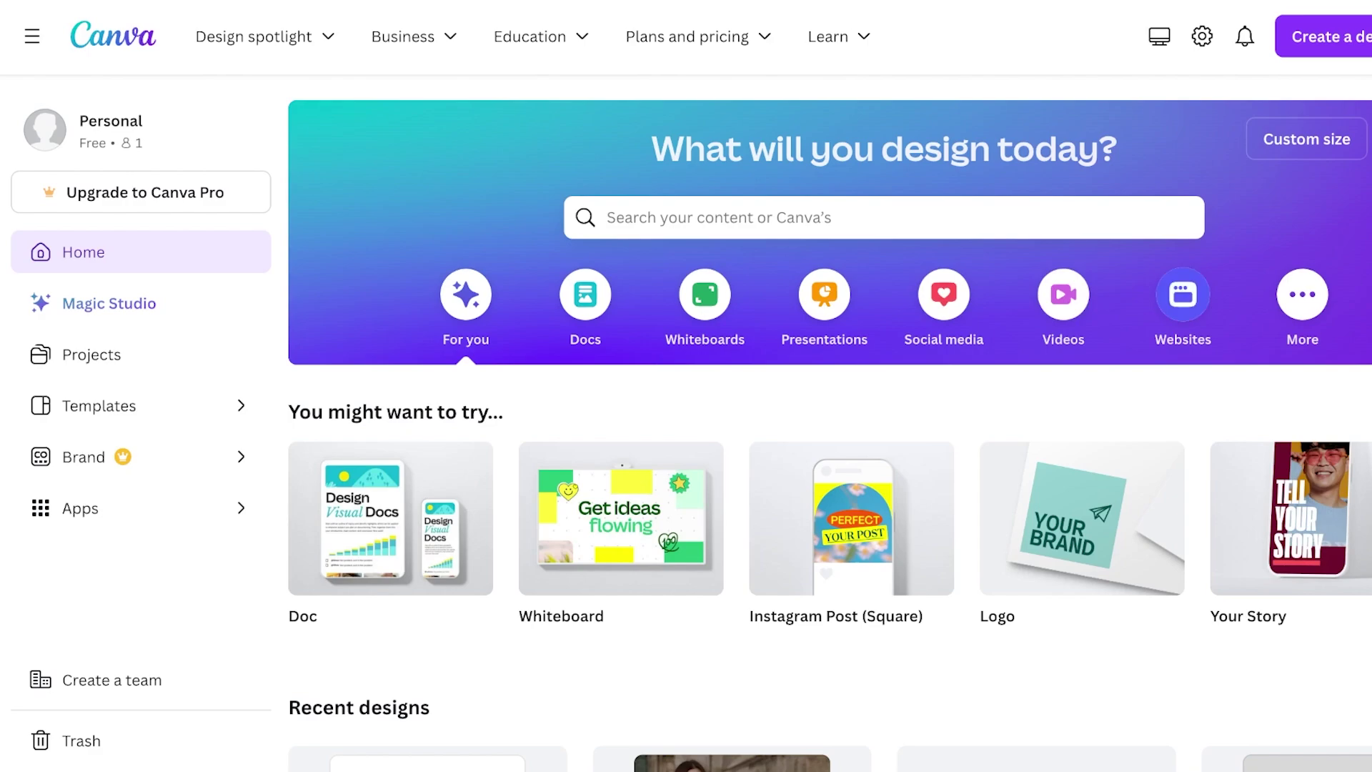
pyautogui.click(1306, 139)
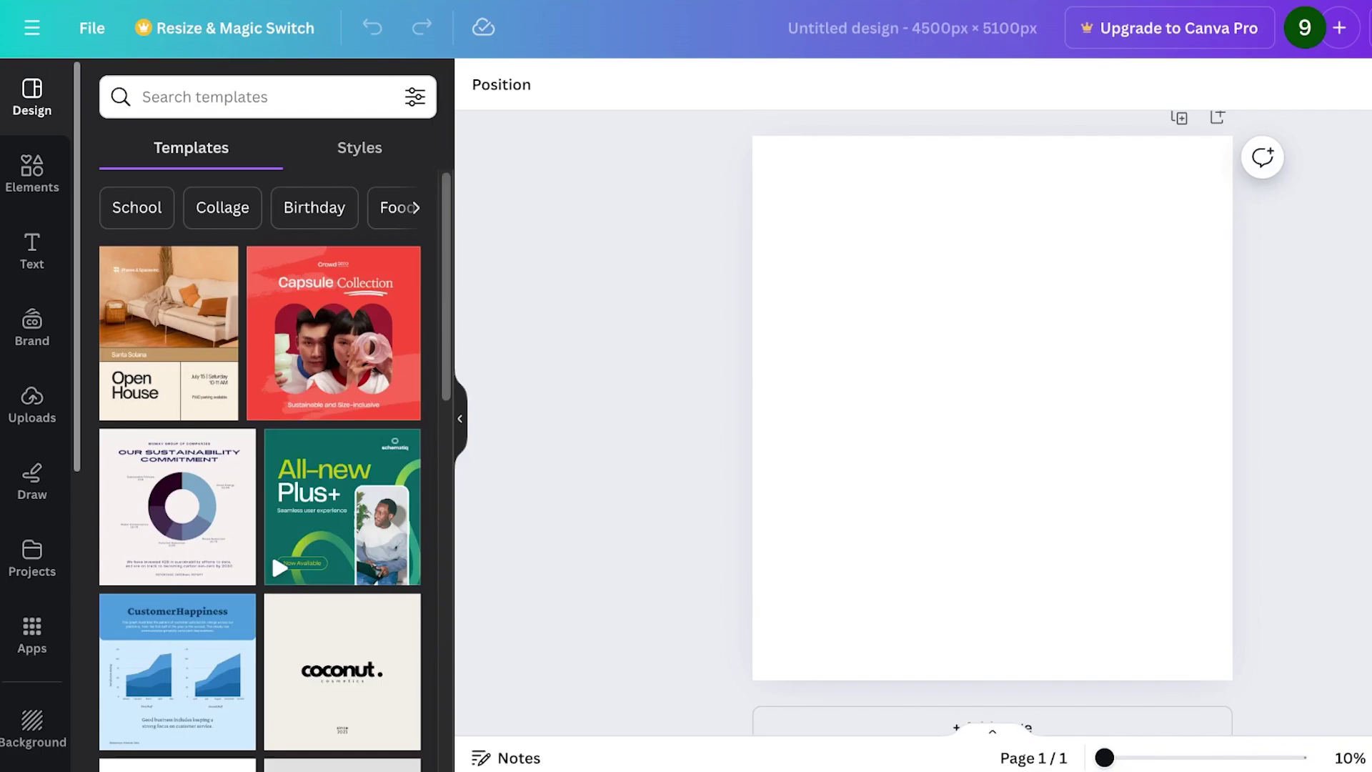
# Search the templates for "TSHIRT DESIGN" and look through the results for design ideas.
pyautogui.click(205, 97)
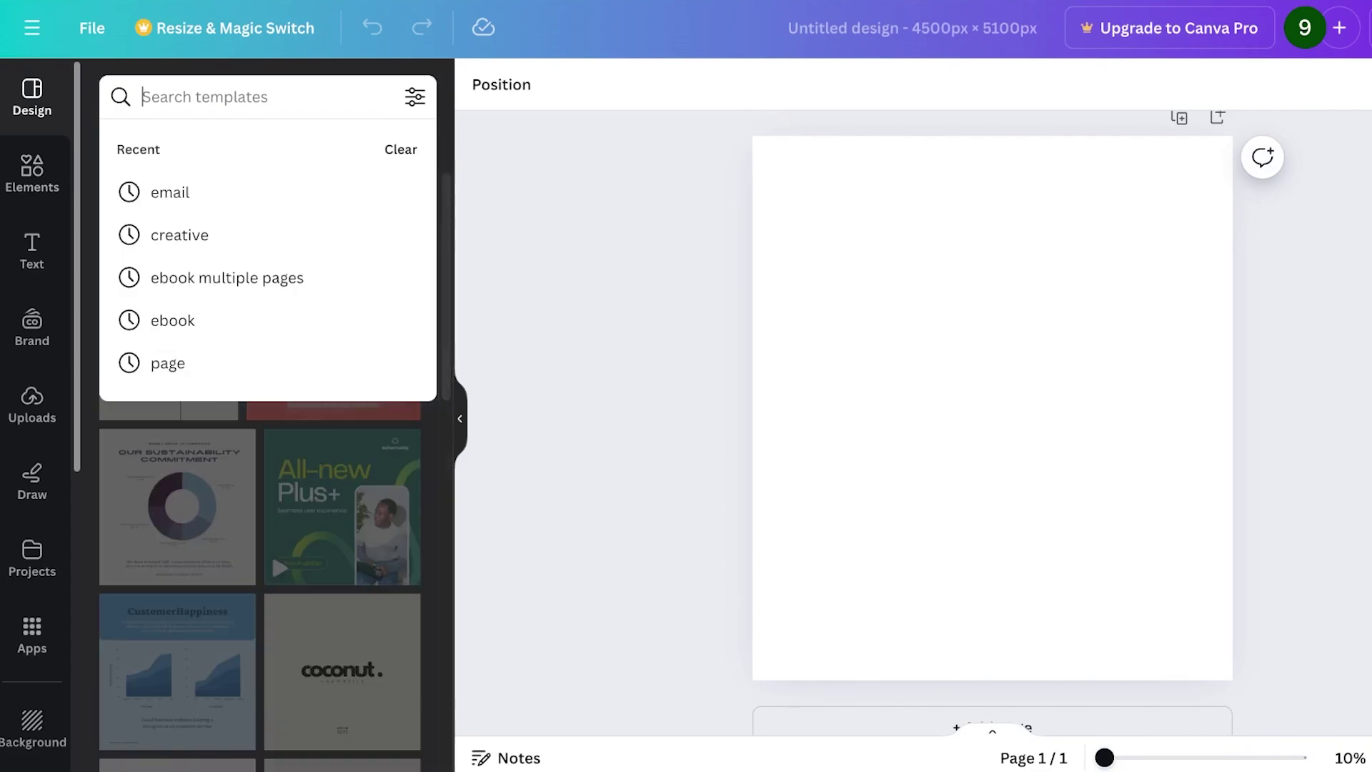
pyautogui.write('TSHIRT')
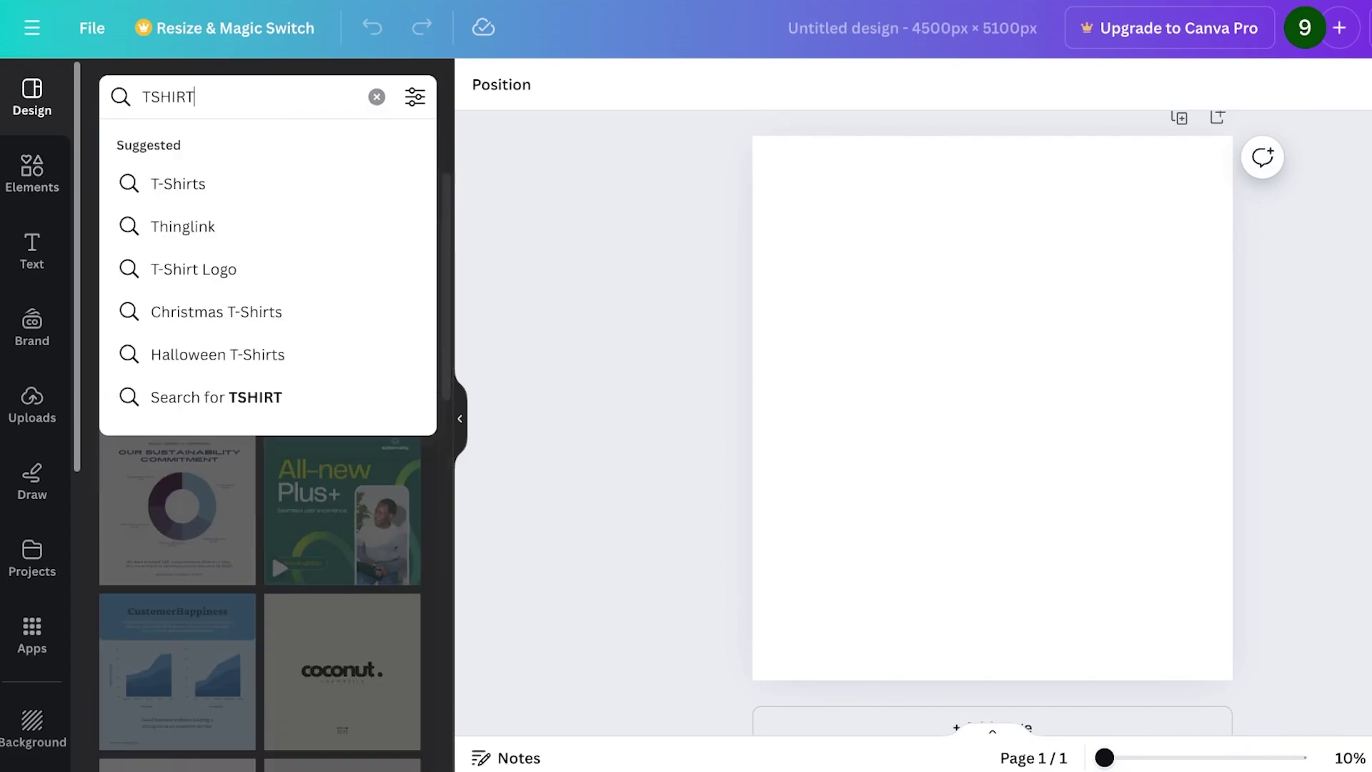
pyautogui.write(' DESIGN')
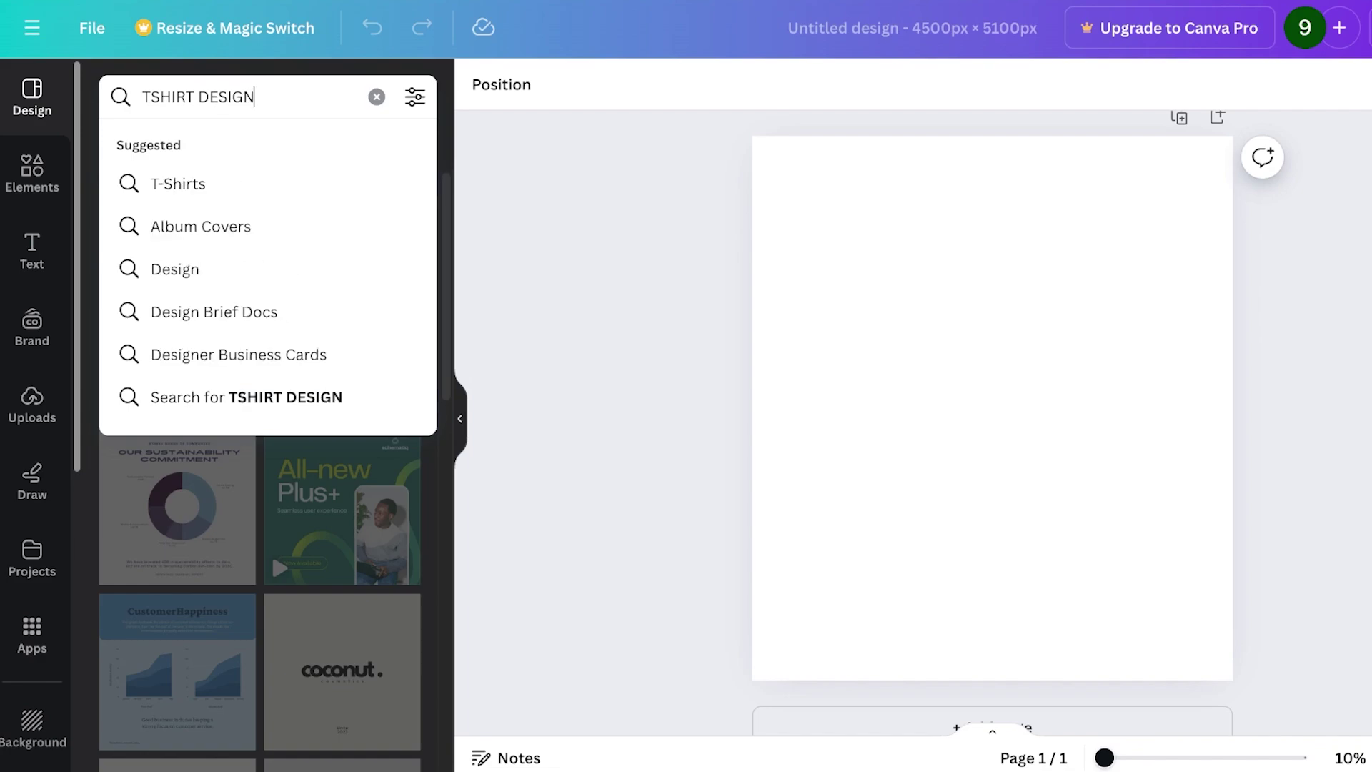
pyautogui.press('Return')
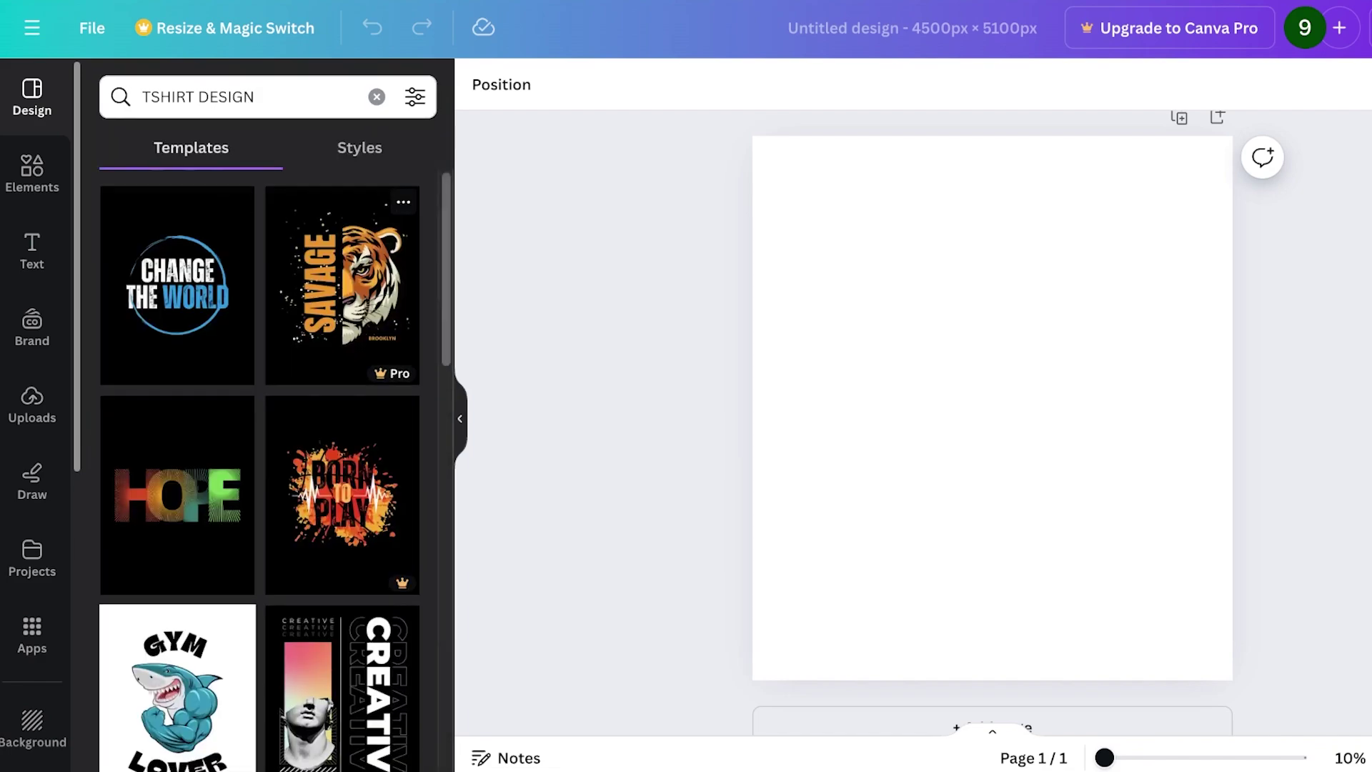
pyautogui.scroll(-8, 343, 307)
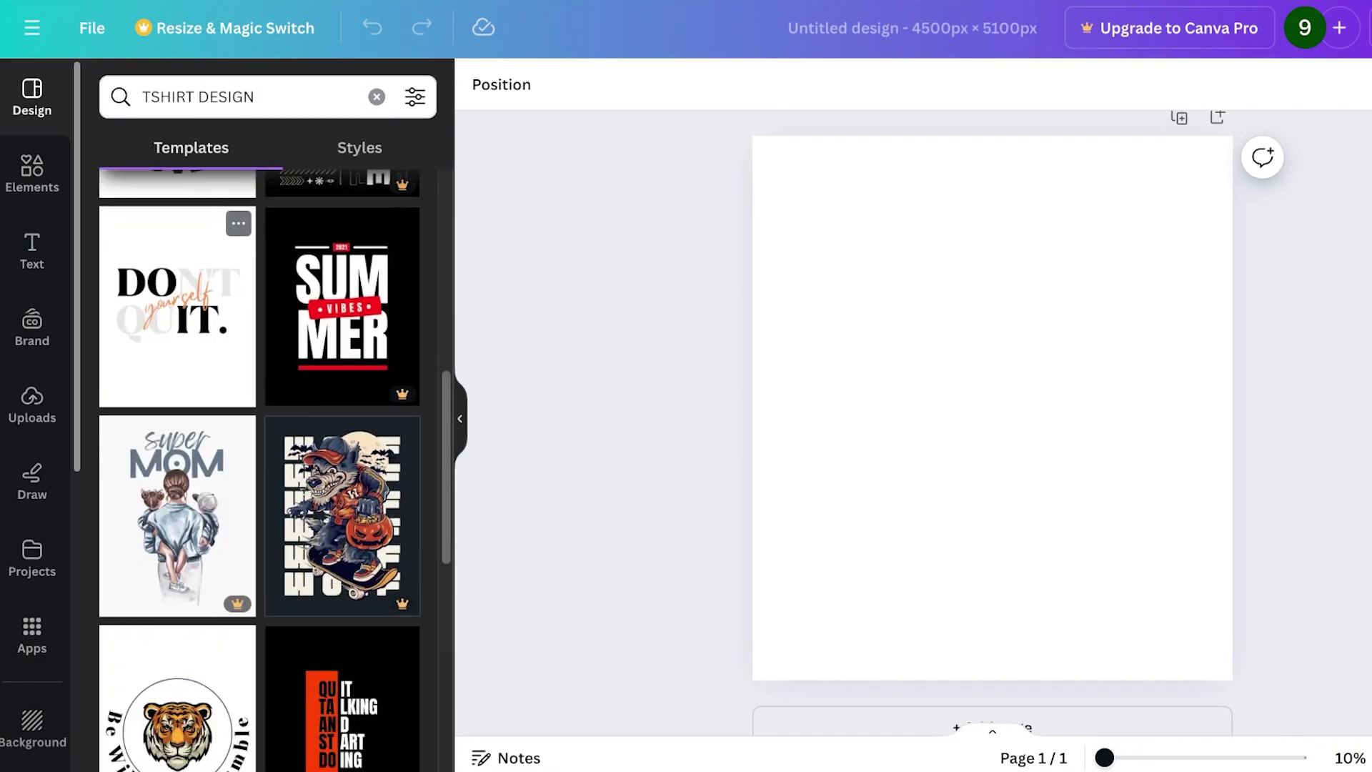
pyautogui.scroll(-2, 178, 358)
pyautogui.scroll(-2, 343, 400)
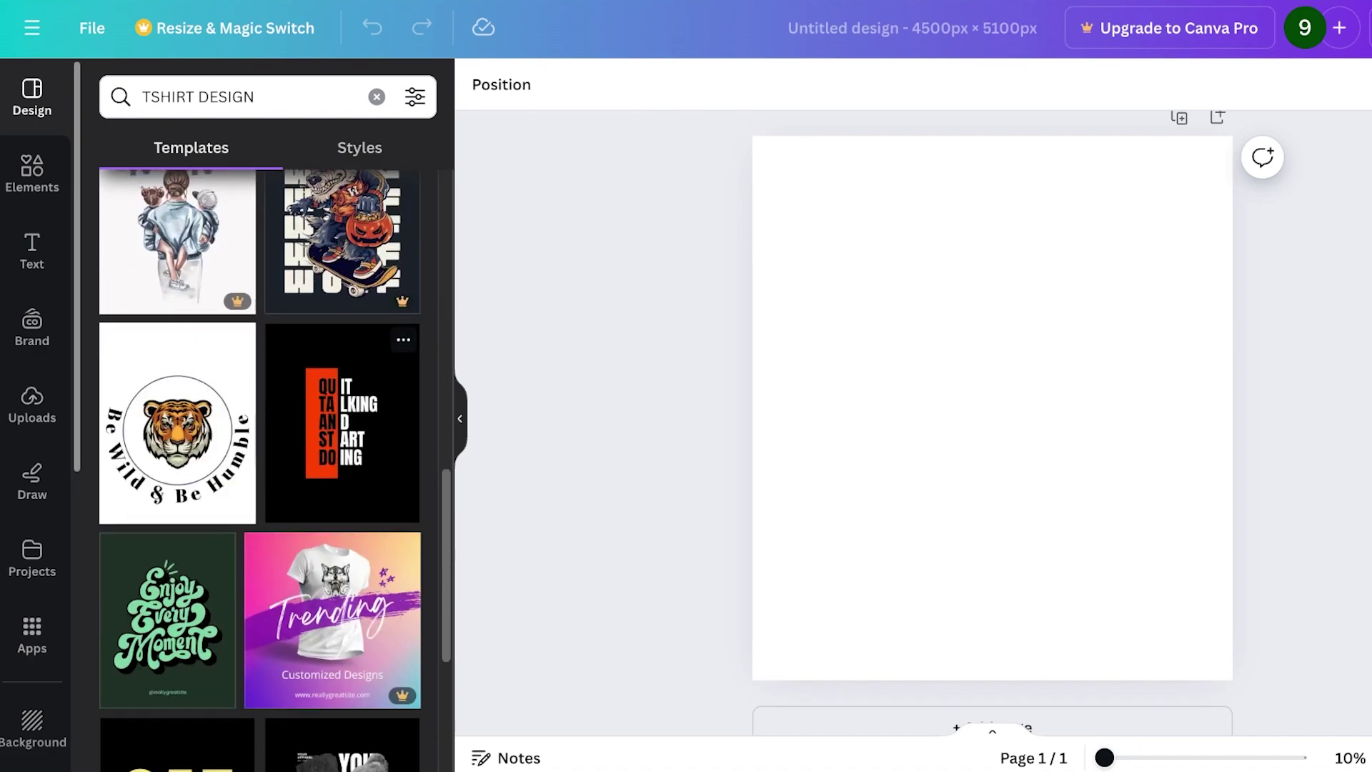
pyautogui.scroll(-10, 342, 400)
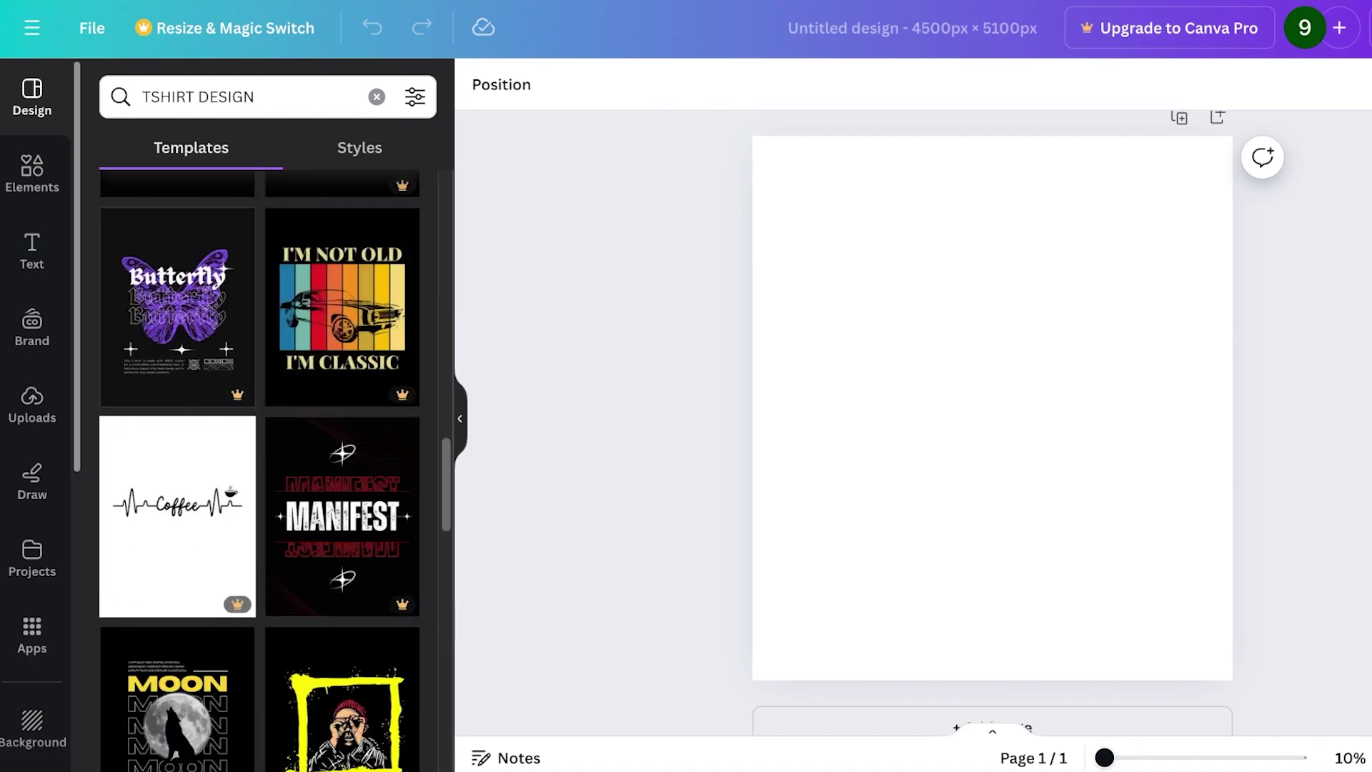
# Search the elements for "rainbow" and show all matching graphics.
pyautogui.click(32, 171)
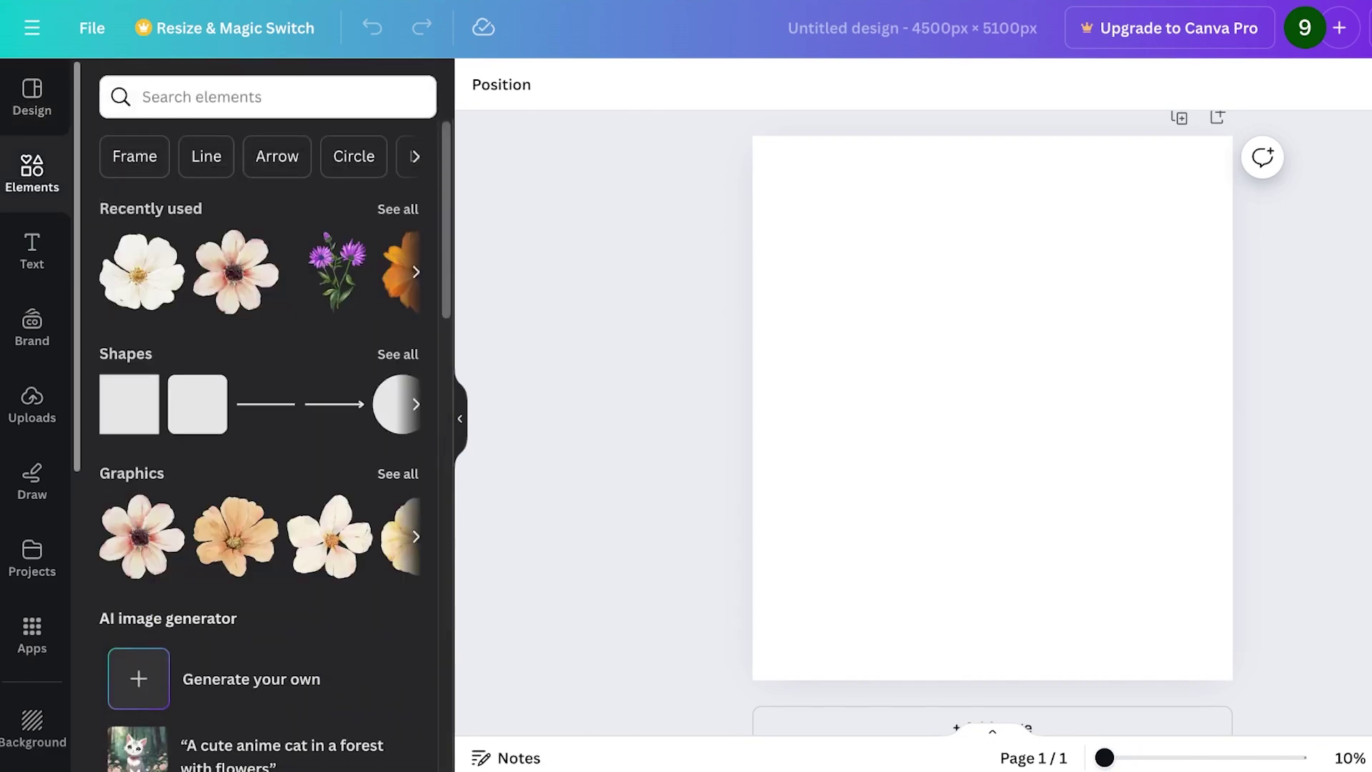
pyautogui.click(268, 97)
pyautogui.write('rainbo')
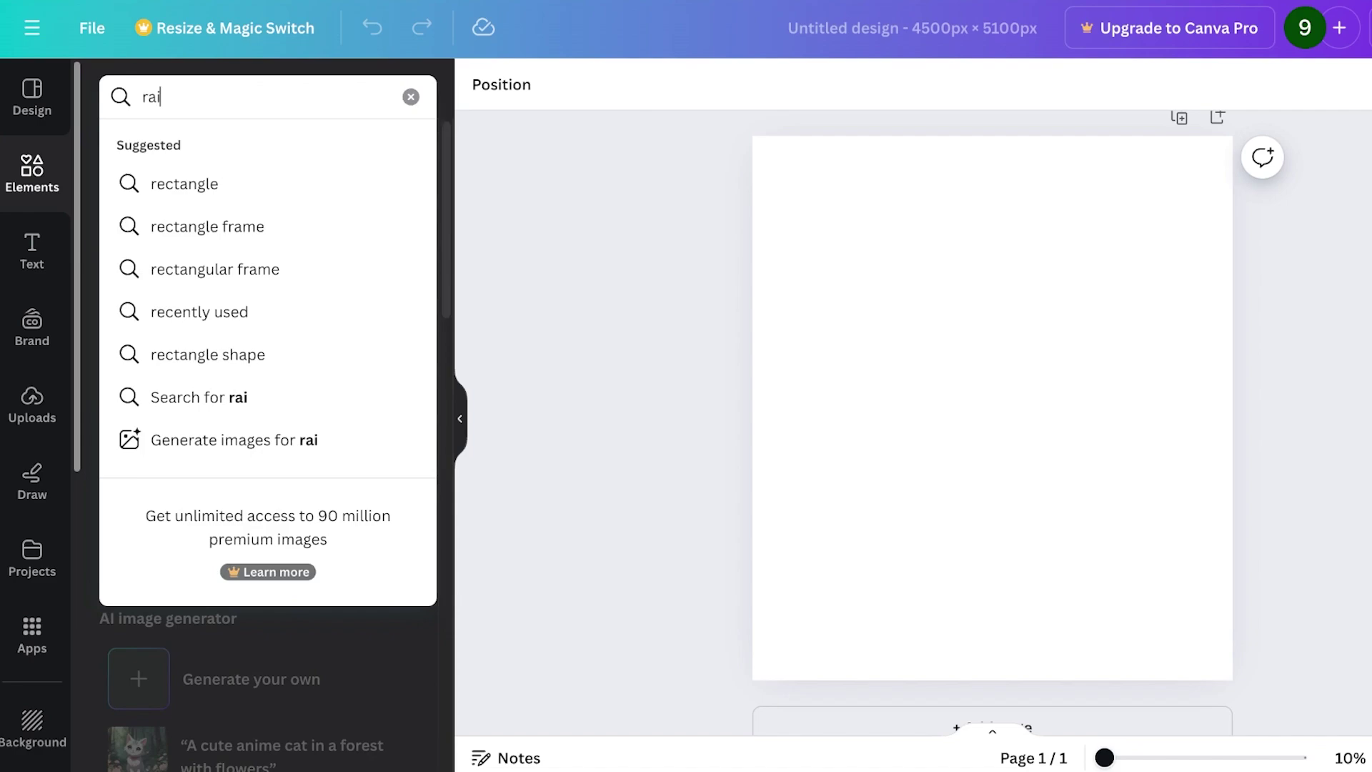
pyautogui.write('w')
pyautogui.press('Return')
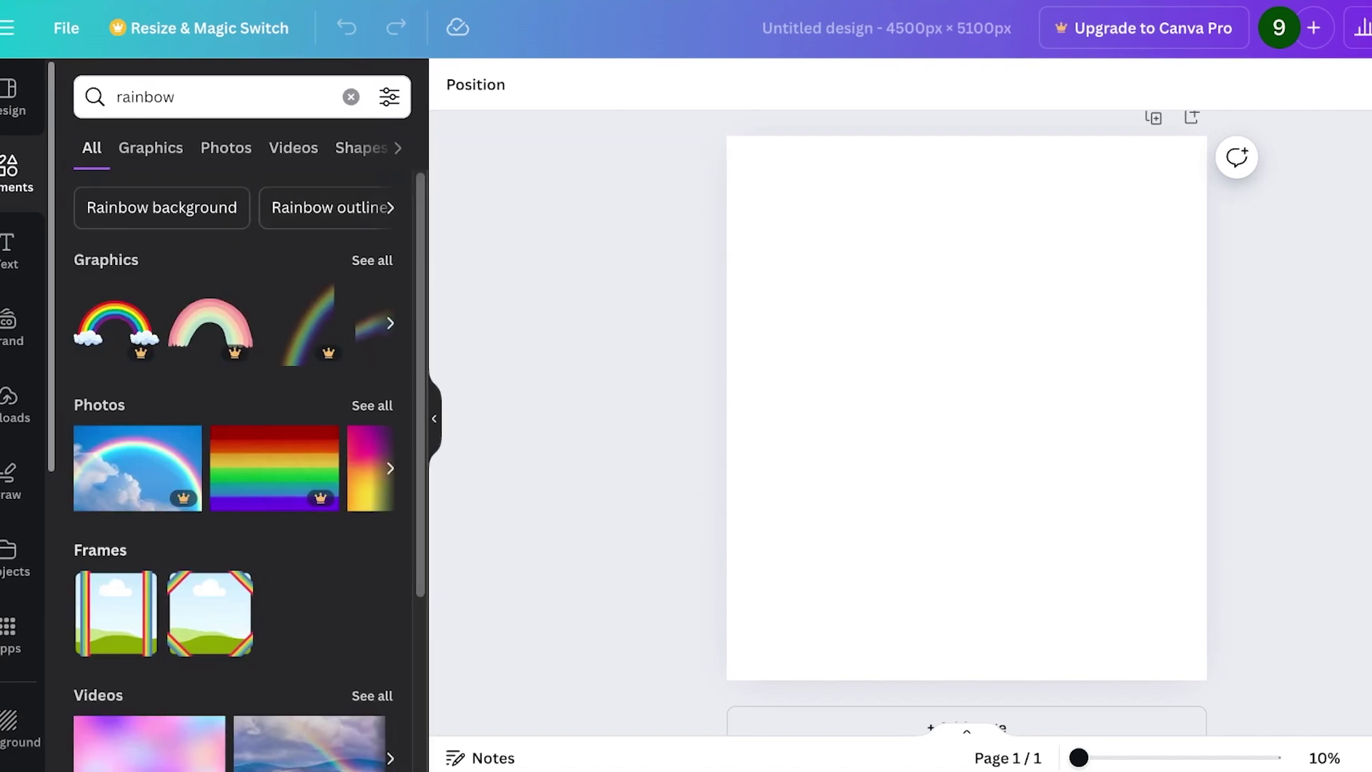
pyautogui.click(327, 261)
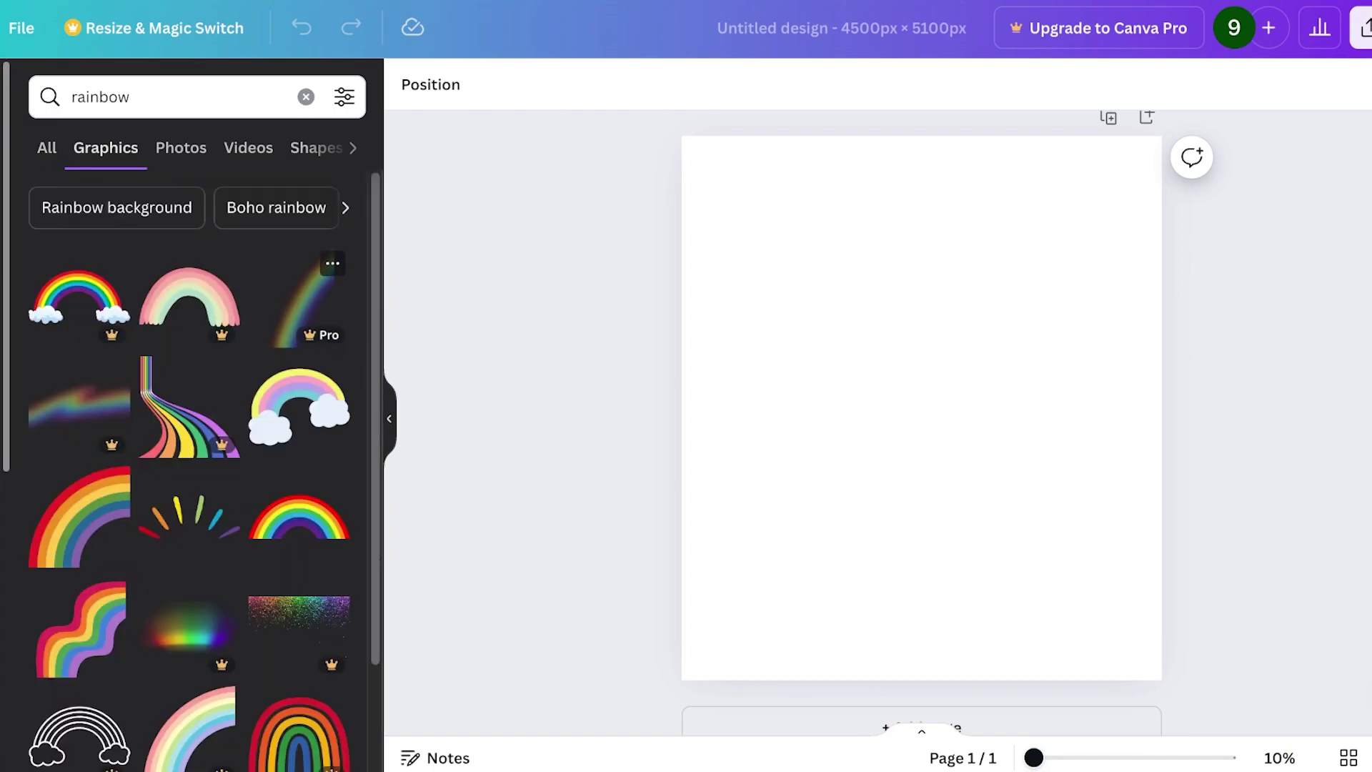
# Add the row of rainbow-coloured flowers at the bottom of the page and enlarge it past both page edges, centred horizontally.
pyautogui.scroll(-7, 205, 465)
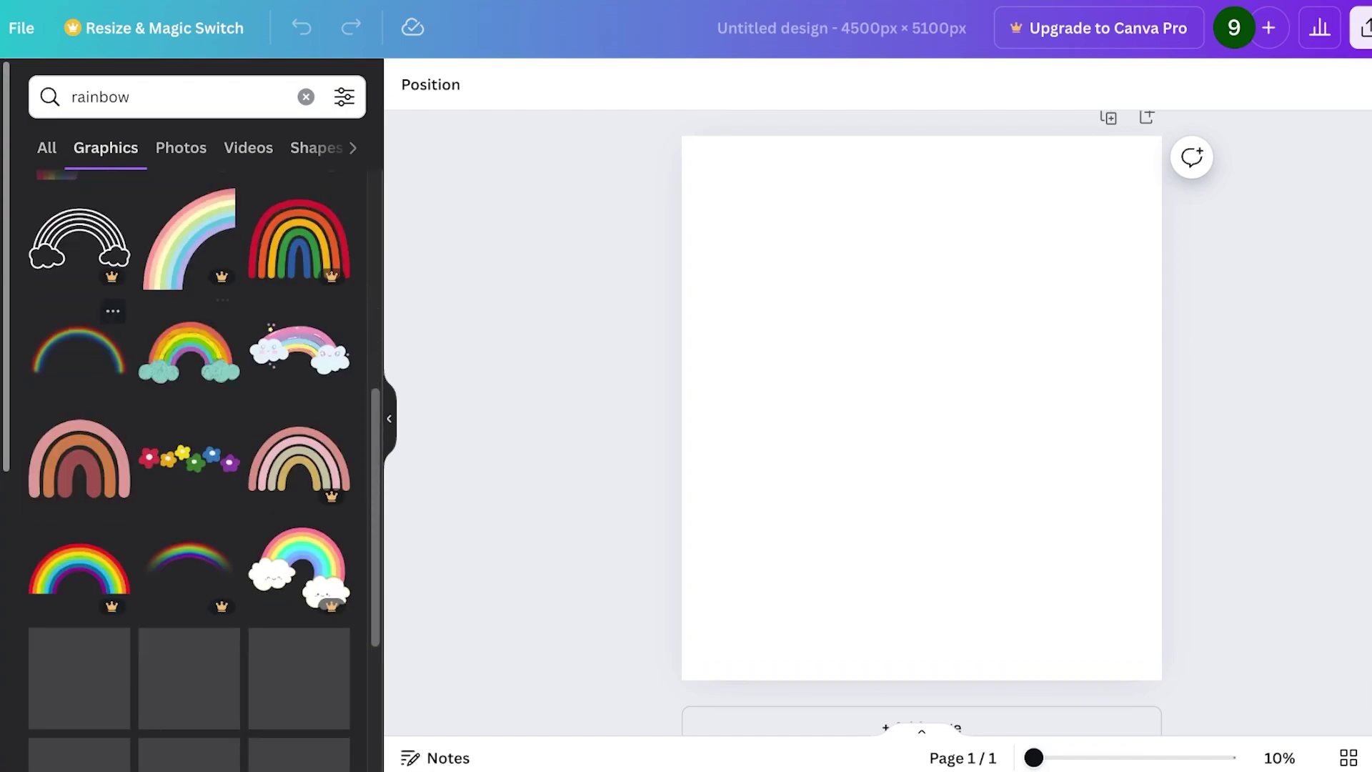
pyautogui.scroll(-2, 79, 335)
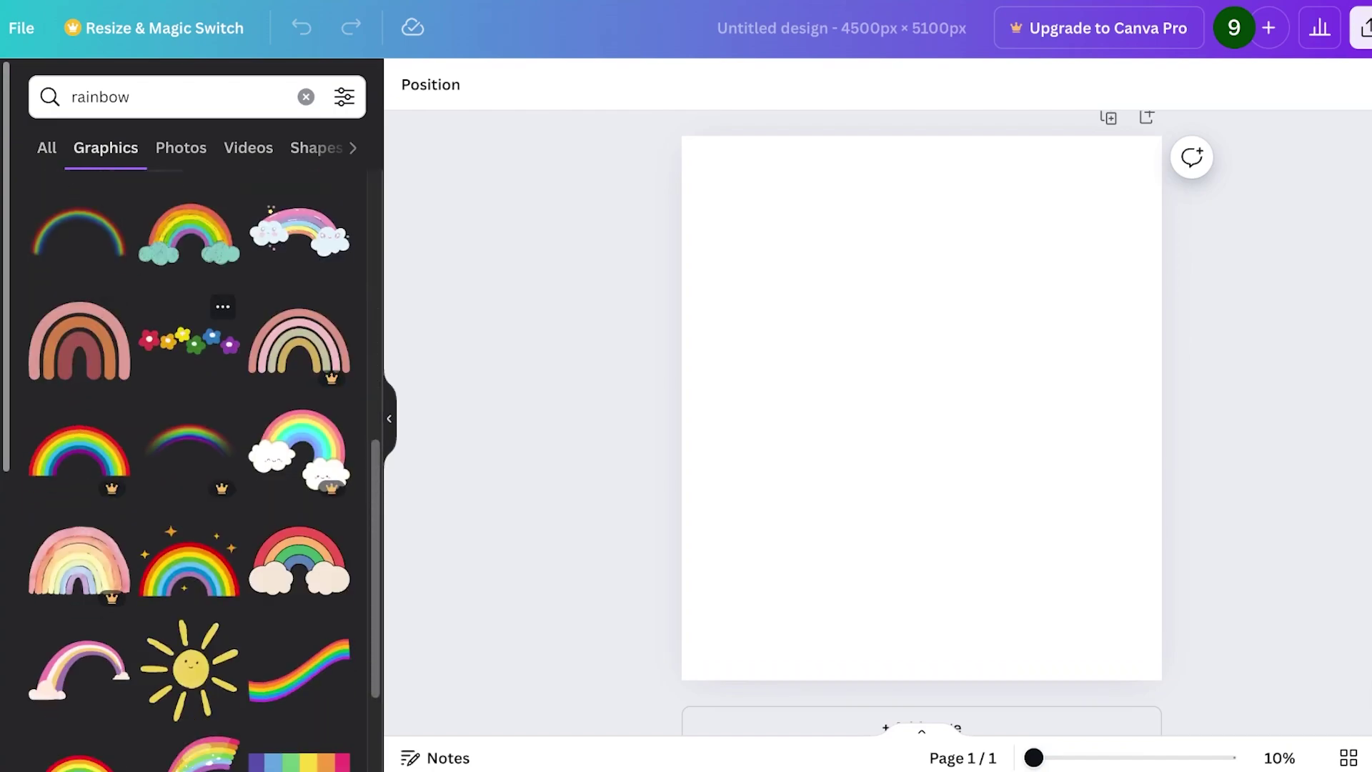
pyautogui.click(189, 340)
pyautogui.moveTo(921, 407); pyautogui.dragTo(920, 618)
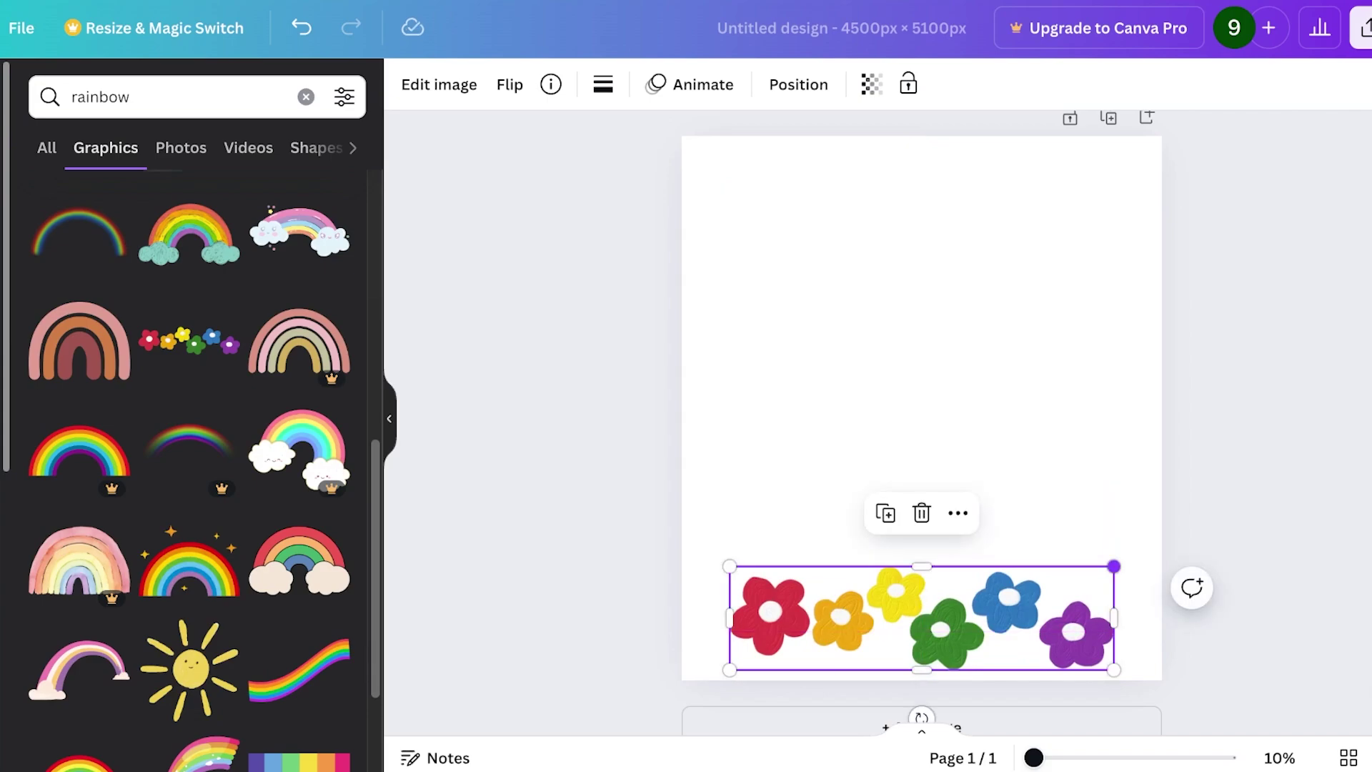
pyautogui.moveTo(1113, 565); pyautogui.dragTo(1279, 523)
pyautogui.moveTo(1215, 571); pyautogui.dragTo(1131, 572)
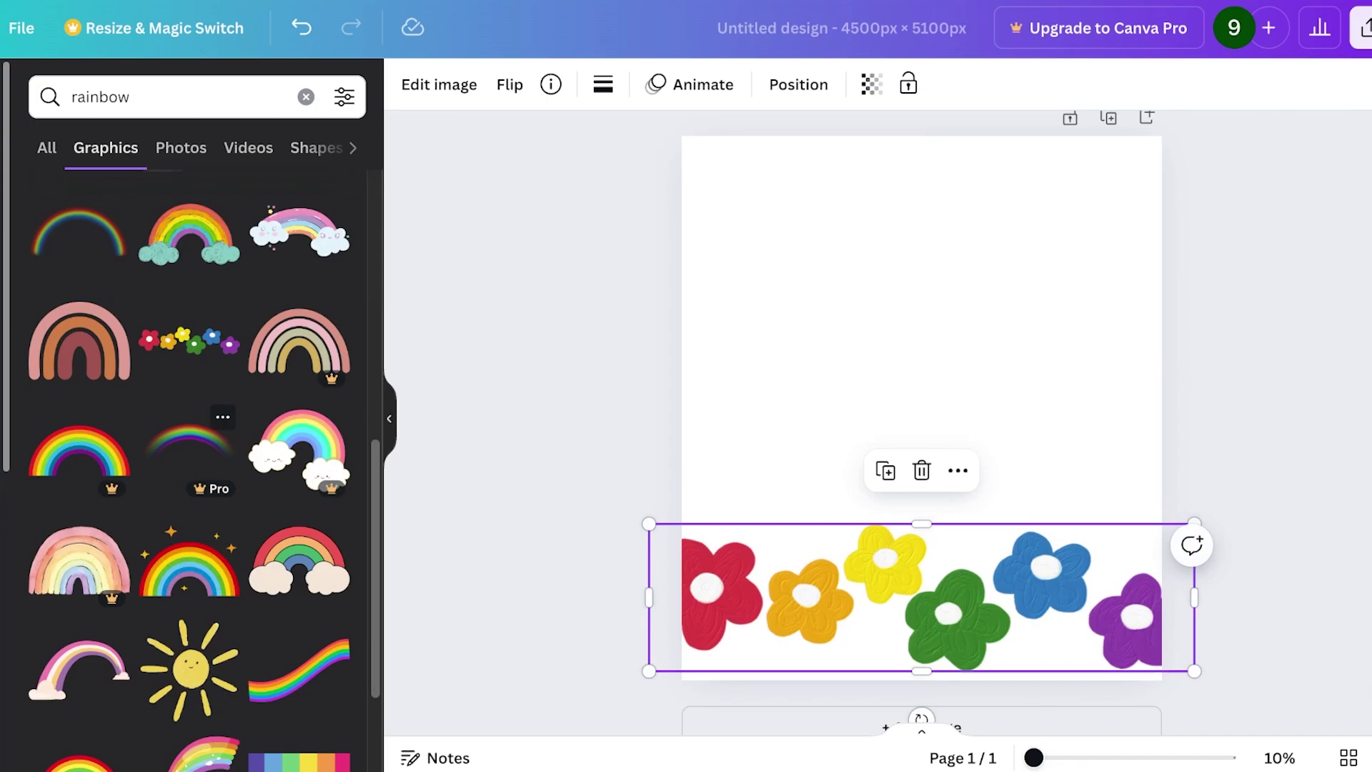
# Try a duplicate of the flower row above the original and delete the copy.
pyautogui.scroll(-5, 190, 421)
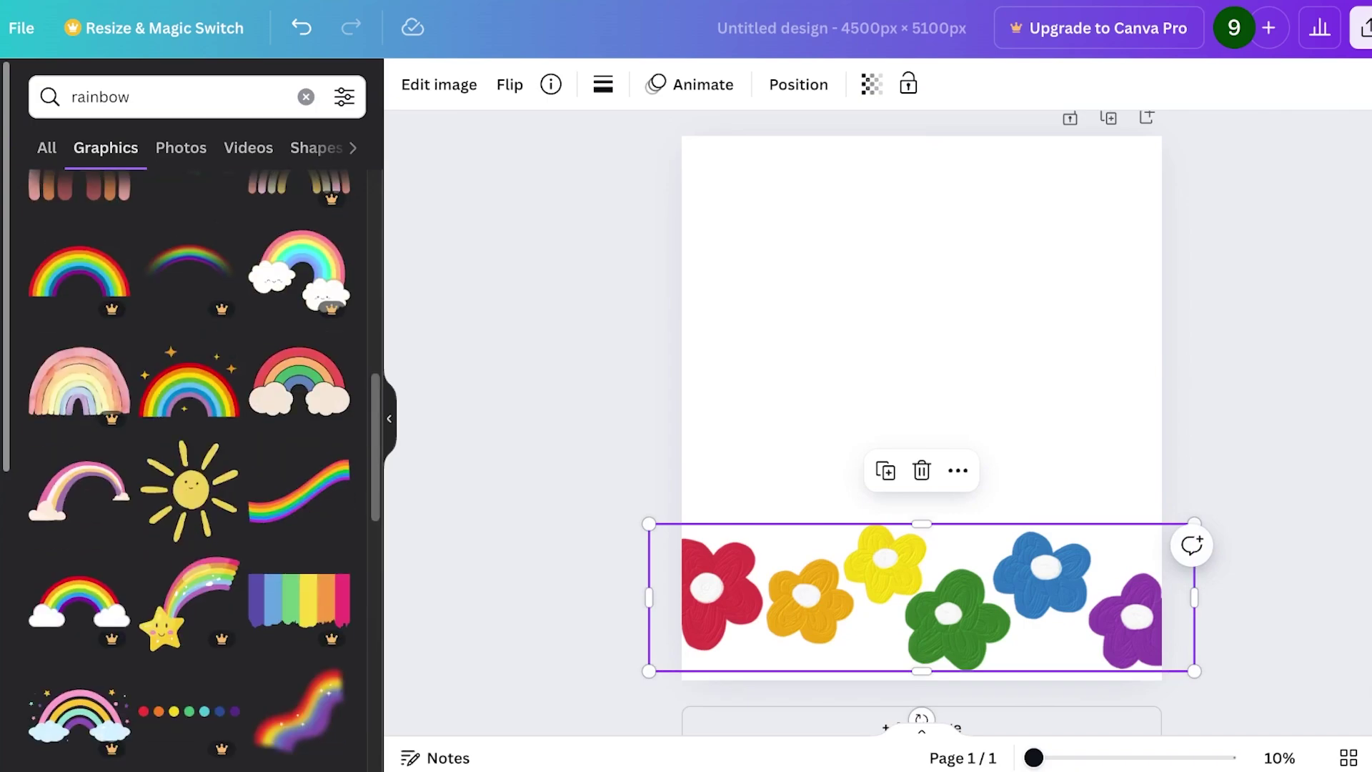
pyautogui.scroll(-3, 299, 586)
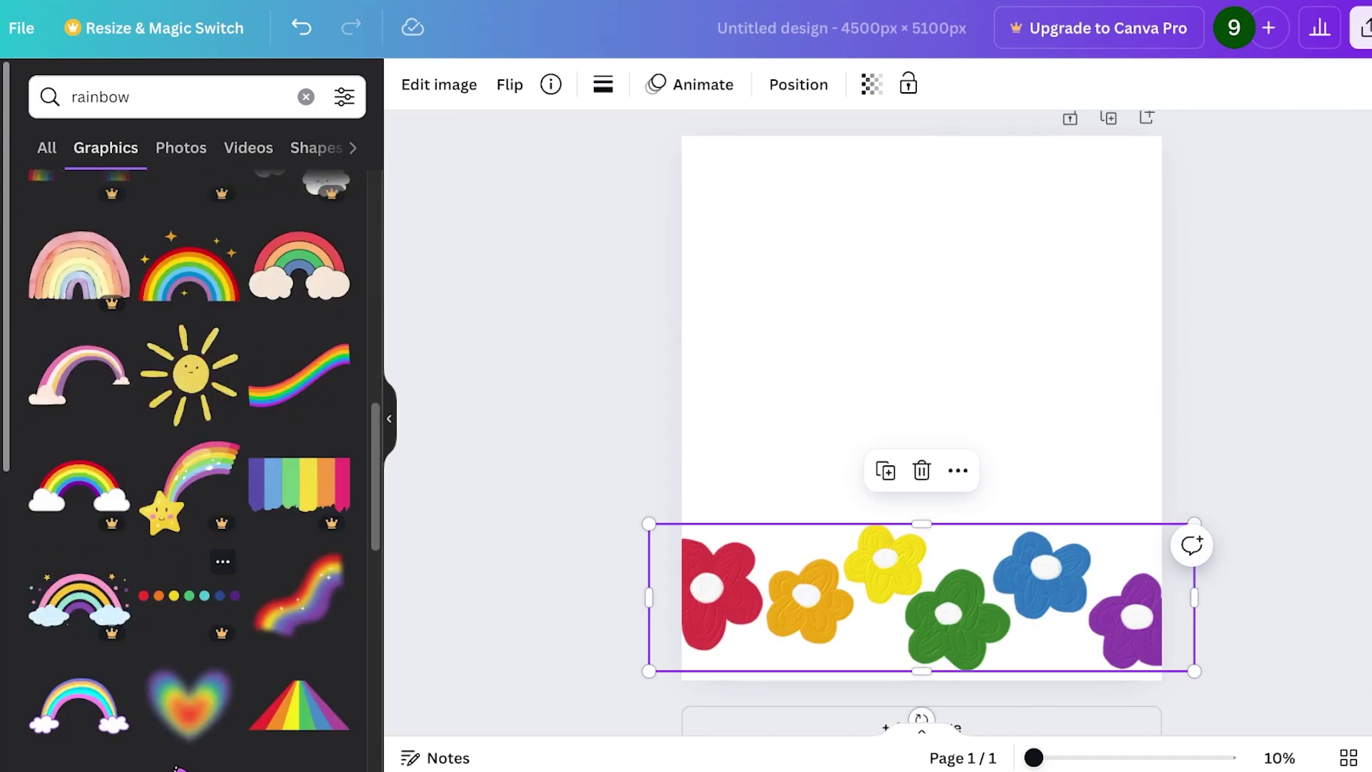
pyautogui.scroll(10, 189, 615)
pyautogui.scroll(1, 190, 490)
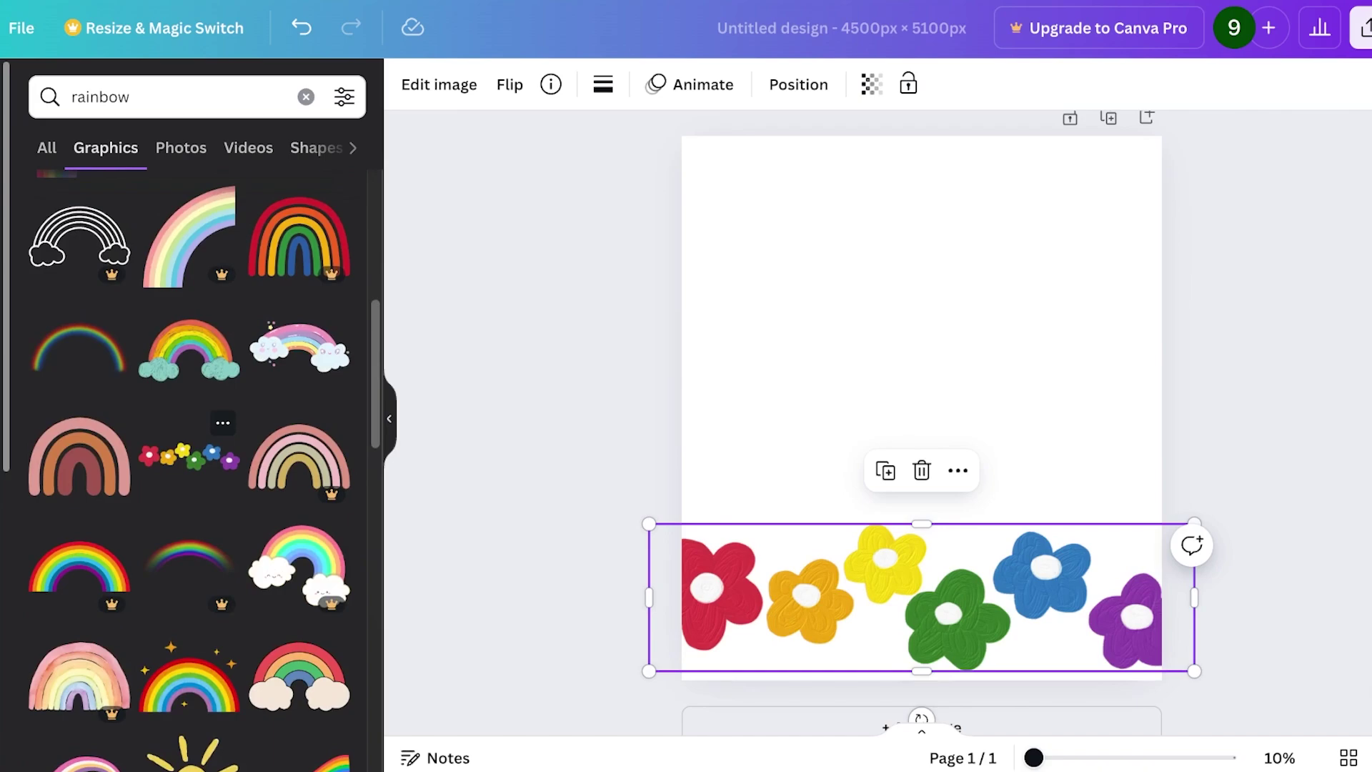
pyautogui.click(885, 470)
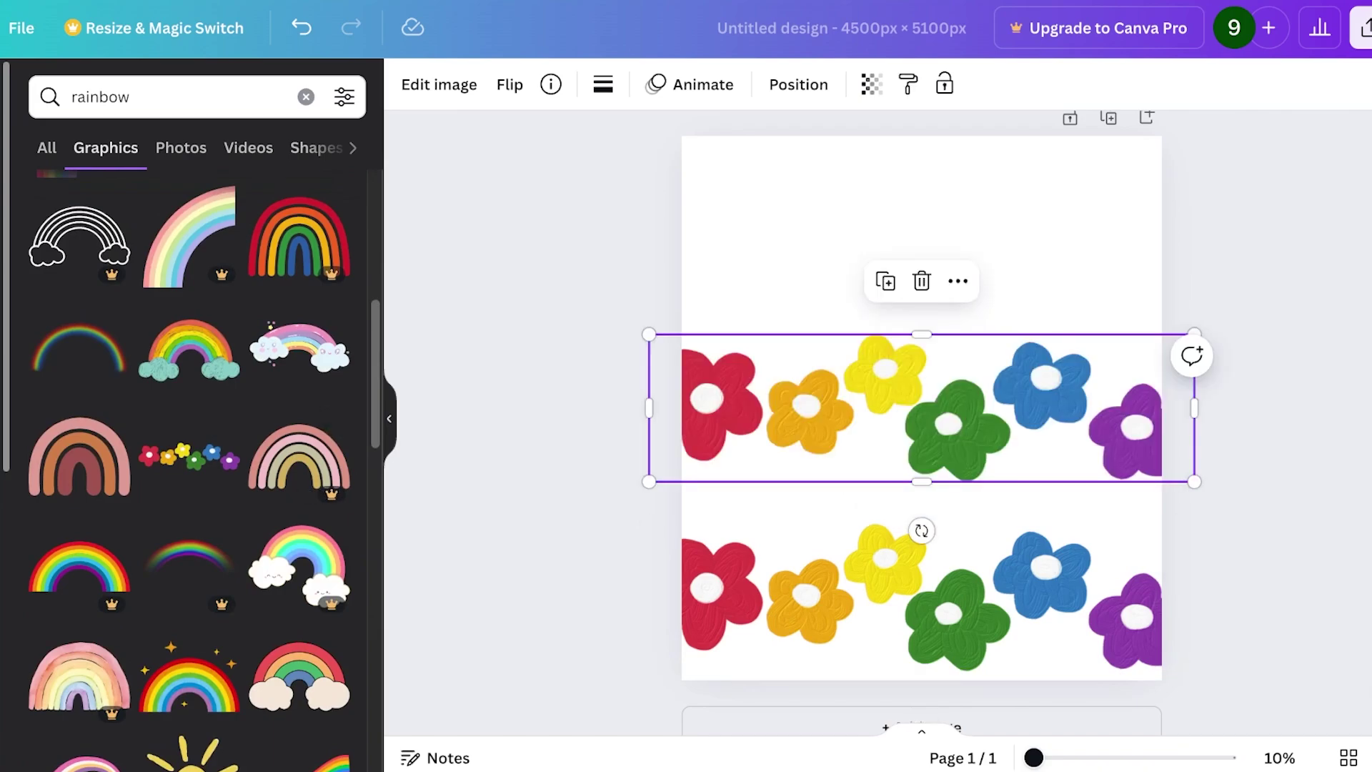
pyautogui.press('Delete')
# Add the wavy painted rainbow ribbon from the "rainbow" graphics results to the page.
pyautogui.scroll(-1, 922, 428)
pyautogui.scroll(-14, 189, 471)
pyautogui.scroll(3, 190, 465)
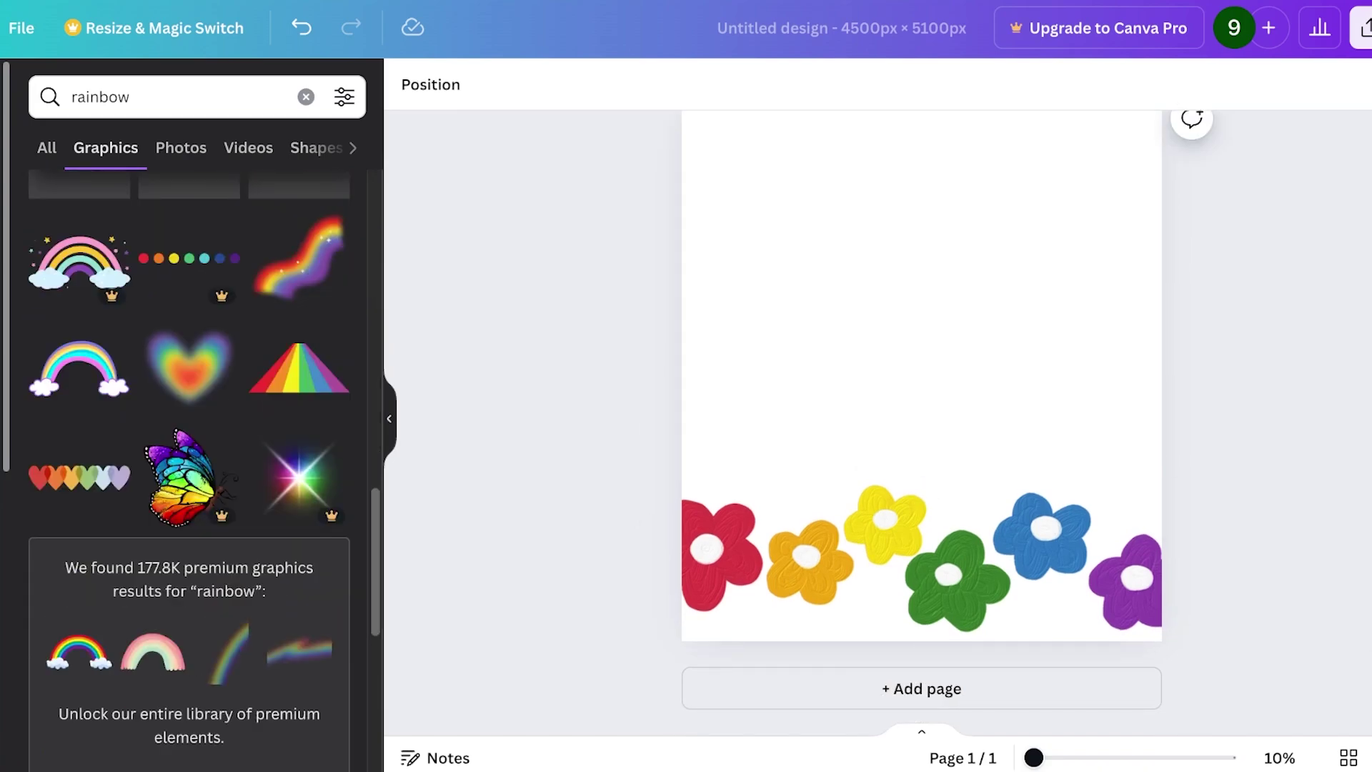
pyautogui.scroll(-1, 189, 471)
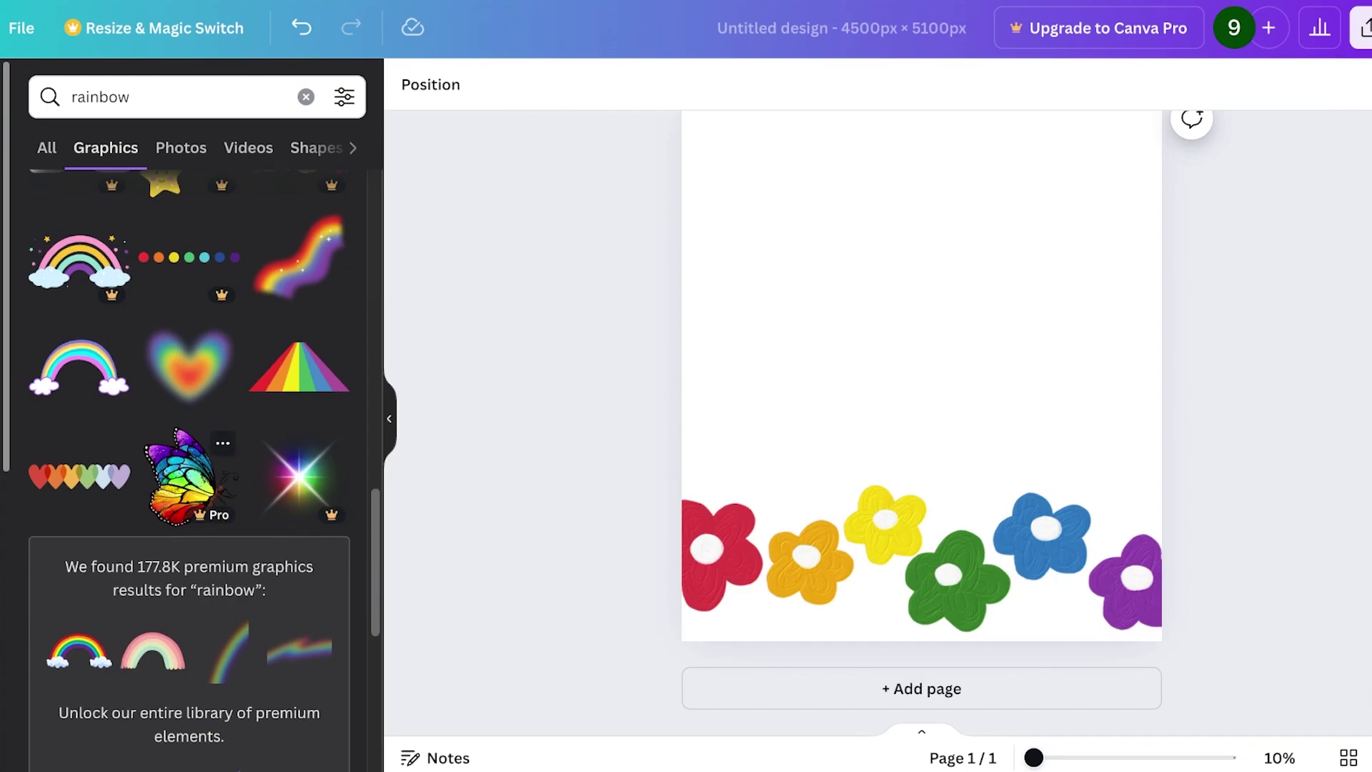
pyautogui.scroll(-9, 189, 471)
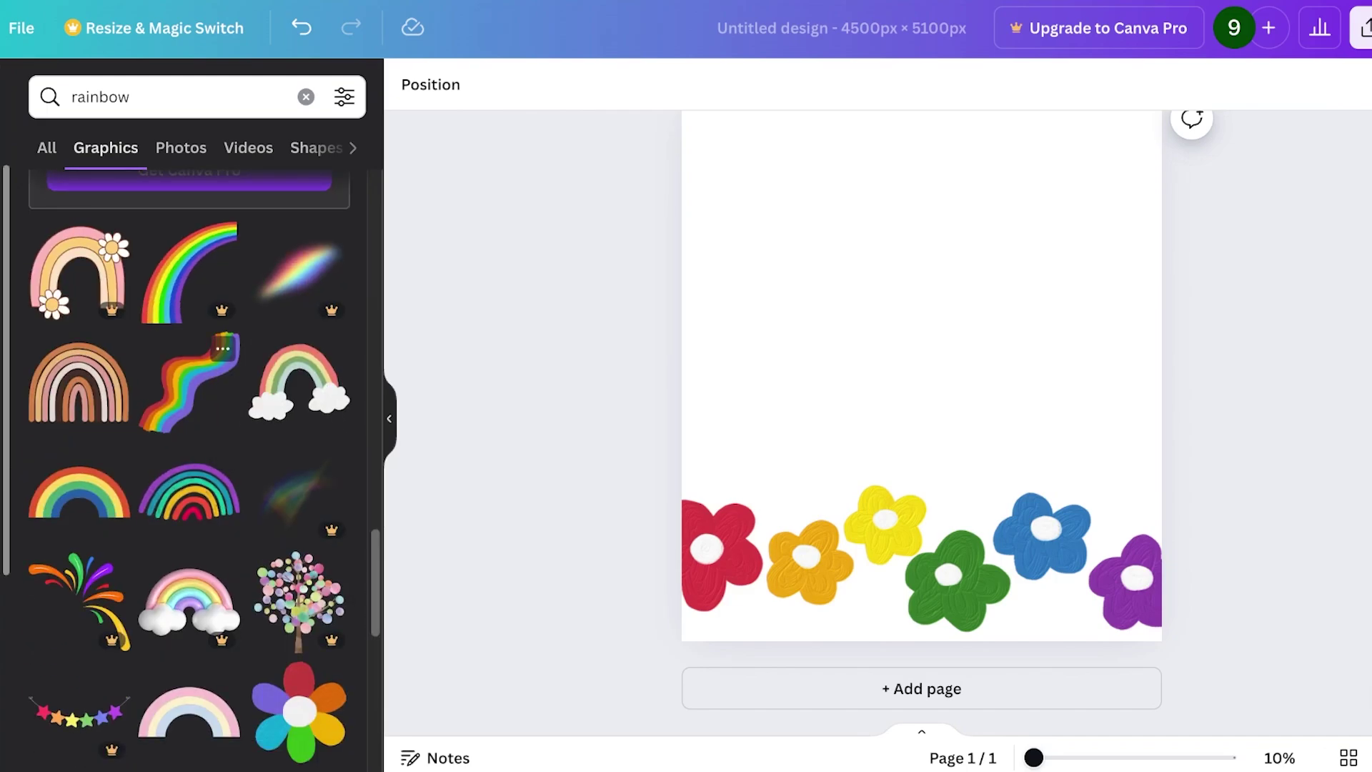
pyautogui.click(189, 383)
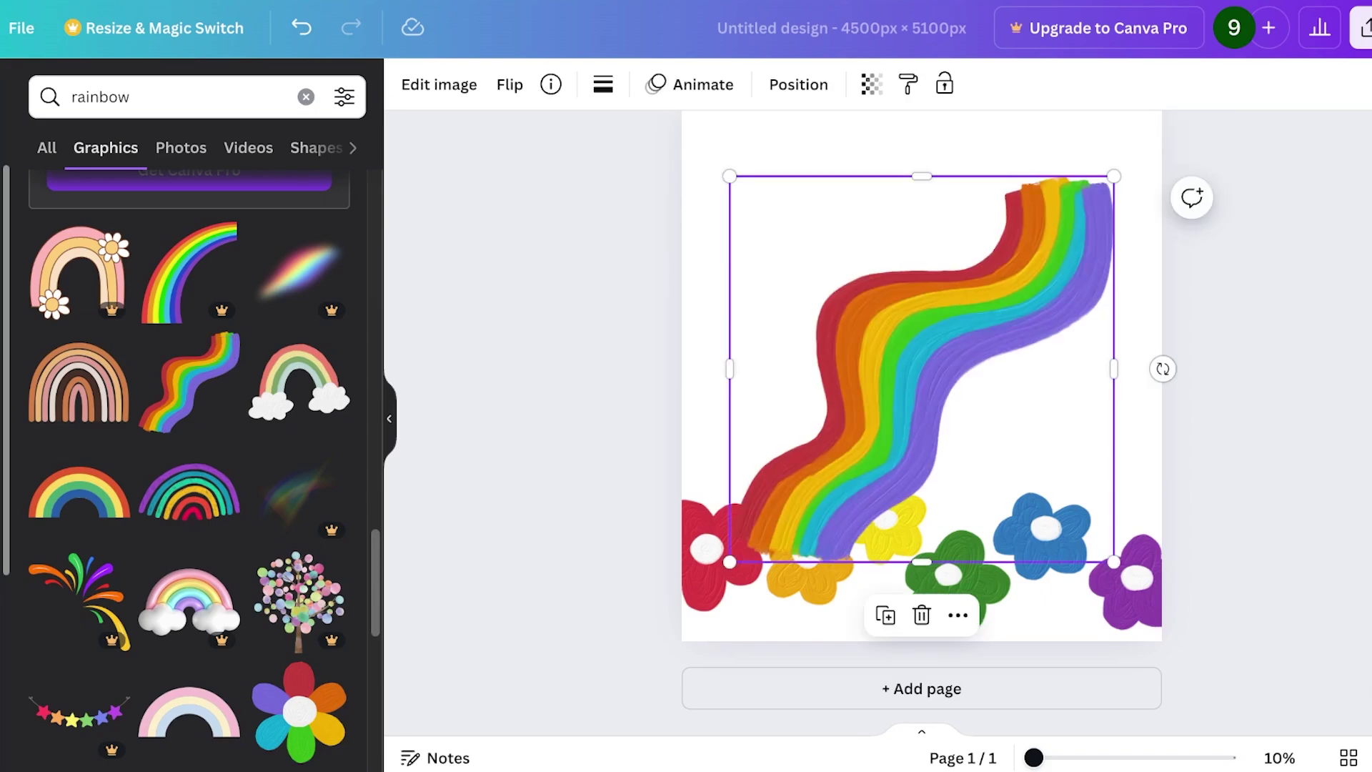
# Enlarge the rainbow ribbon until it runs diagonally across the whole page, and delete the flower row behind it.
pyautogui.click(707, 582)
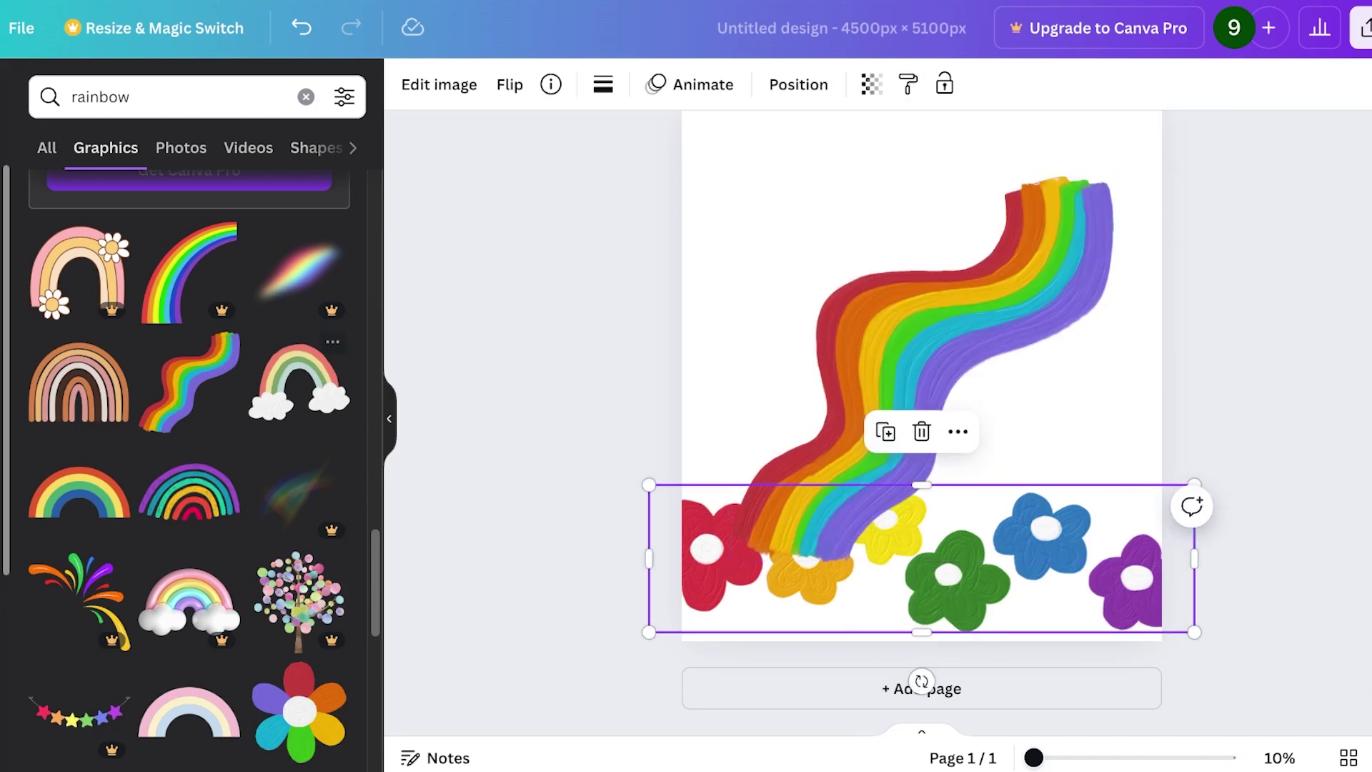
pyautogui.scroll(-4, 314, 350)
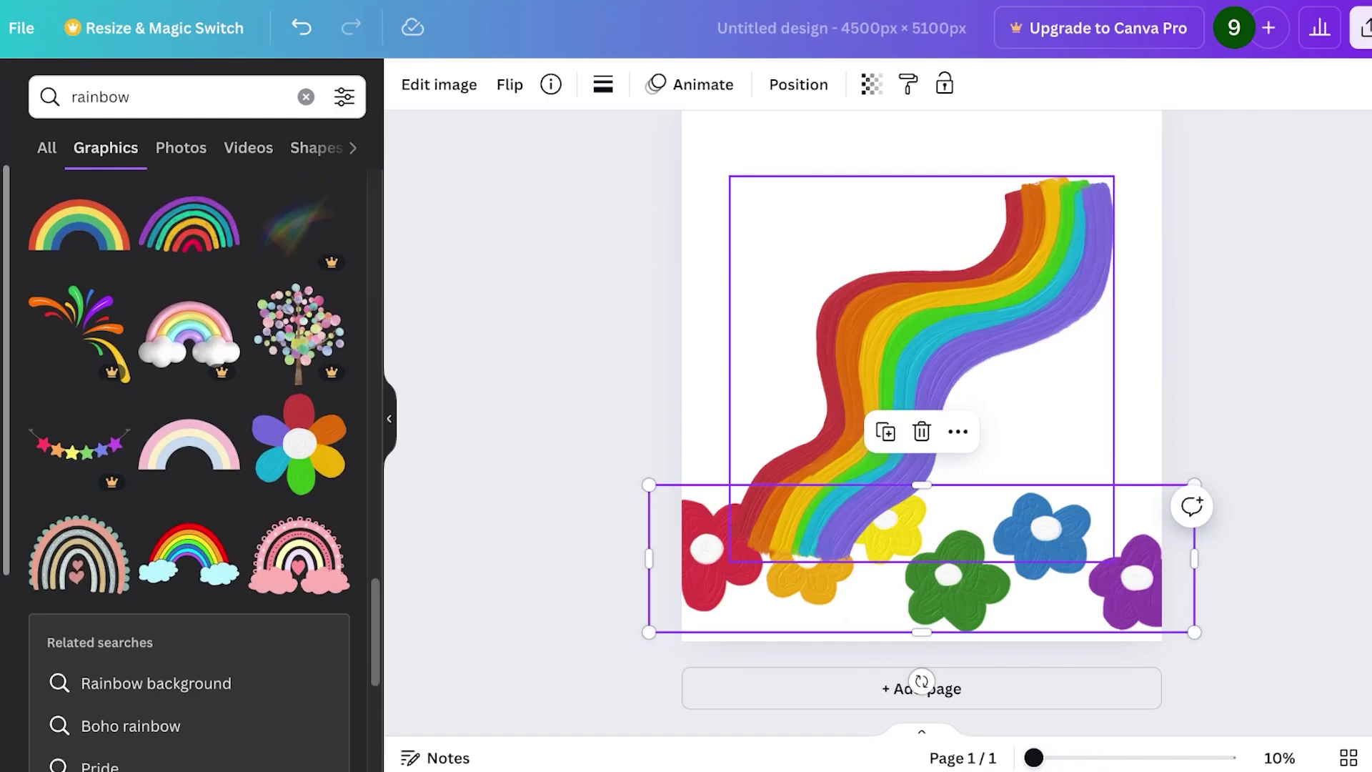
pyautogui.moveTo(914, 343)
pyautogui.mouseDown()
pyautogui.moveTo(923, 312)
pyautogui.moveTo(989, 268)
pyautogui.mouseUp()
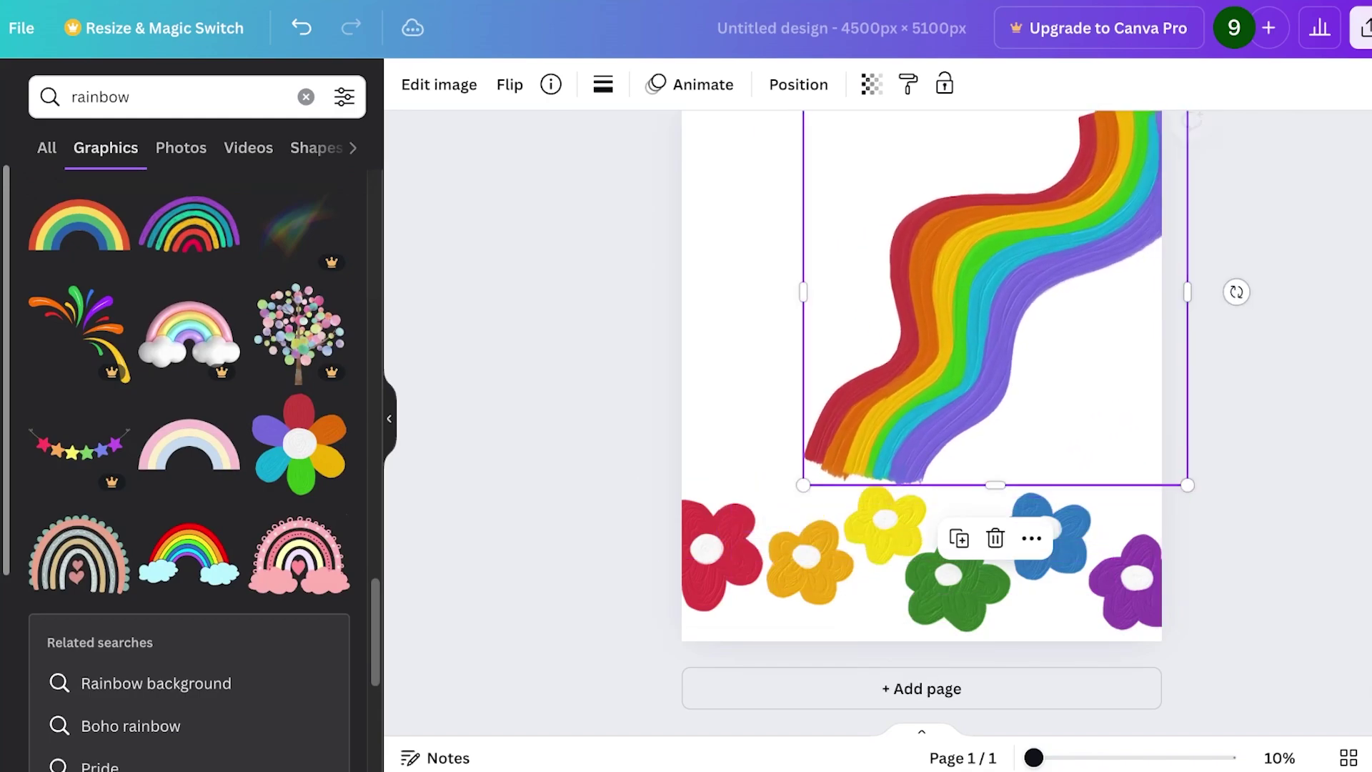
pyautogui.scroll(1, 988, 268)
pyautogui.moveTo(803, 527); pyautogui.dragTo(619, 710)
pyautogui.moveTo(905, 428)
pyautogui.mouseDown()
pyautogui.moveTo(921, 380)
pyautogui.moveTo(830, 306)
pyautogui.moveTo(828, 287)
pyautogui.moveTo(888, 432)
pyautogui.moveTo(887, 420)
pyautogui.mouseUp()
pyautogui.click(889, 570)
pyautogui.press('Delete')
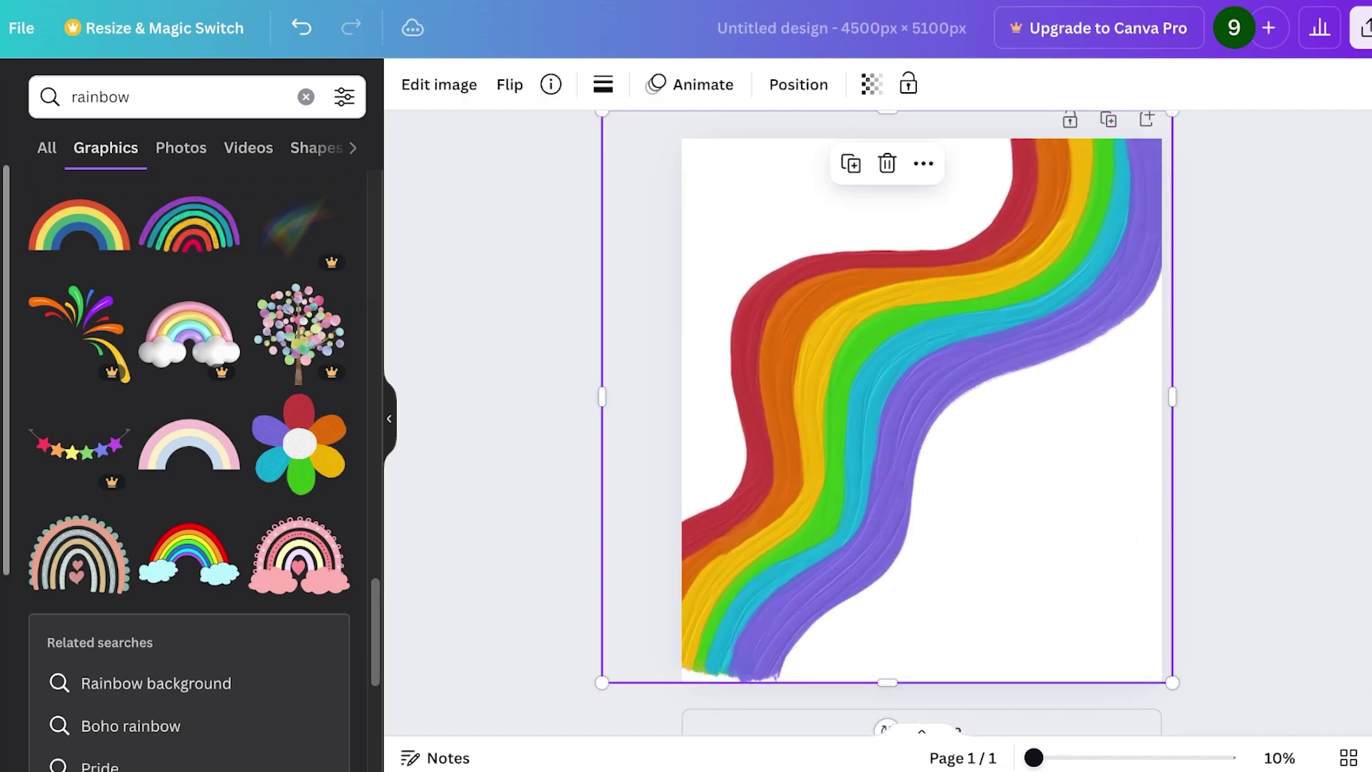
# Enlarge the rainbow ribbon further so it extends past all page edges, and centre it on the page.
pyautogui.moveTo(1172, 682); pyautogui.dragTo(1208, 723)
pyautogui.moveTo(896, 436); pyautogui.dragTo(897, 429)
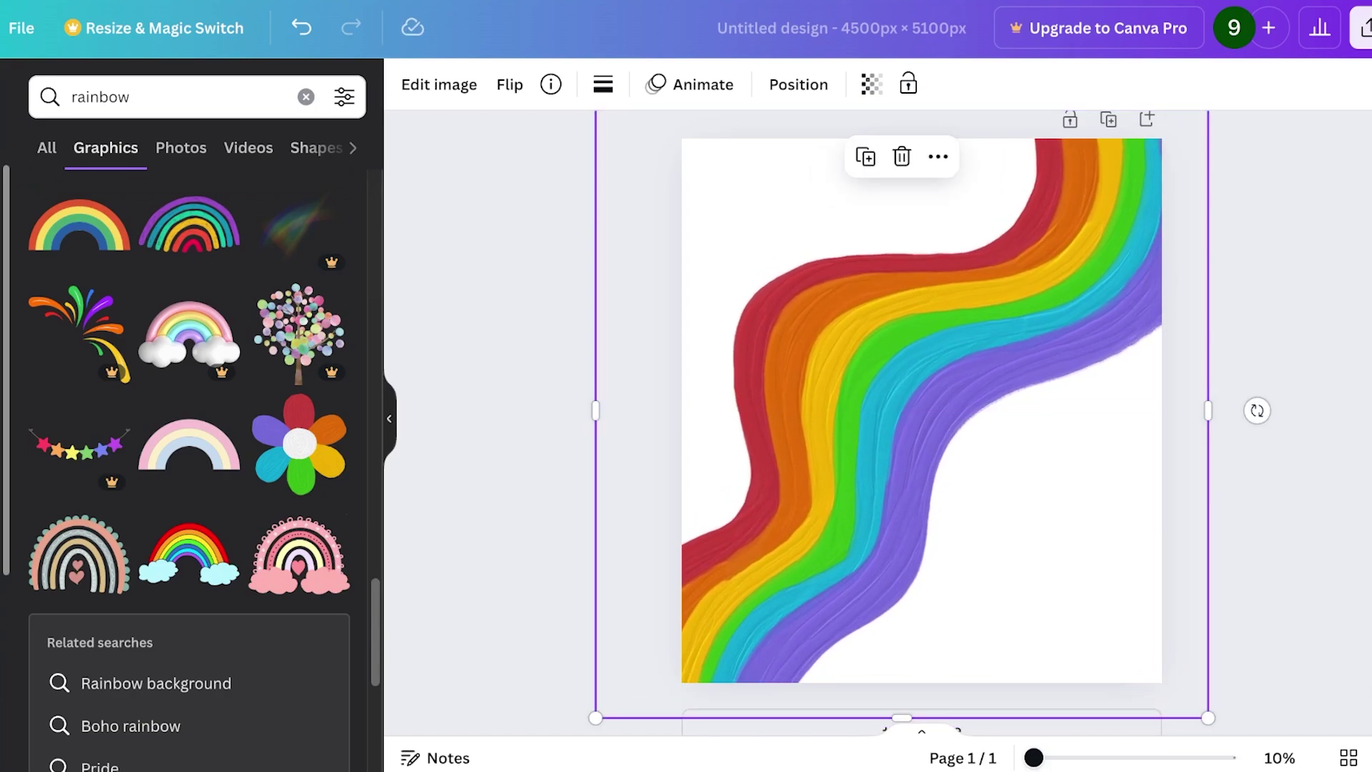
pyautogui.moveTo(1256, 410); pyautogui.dragTo(1293, 455)
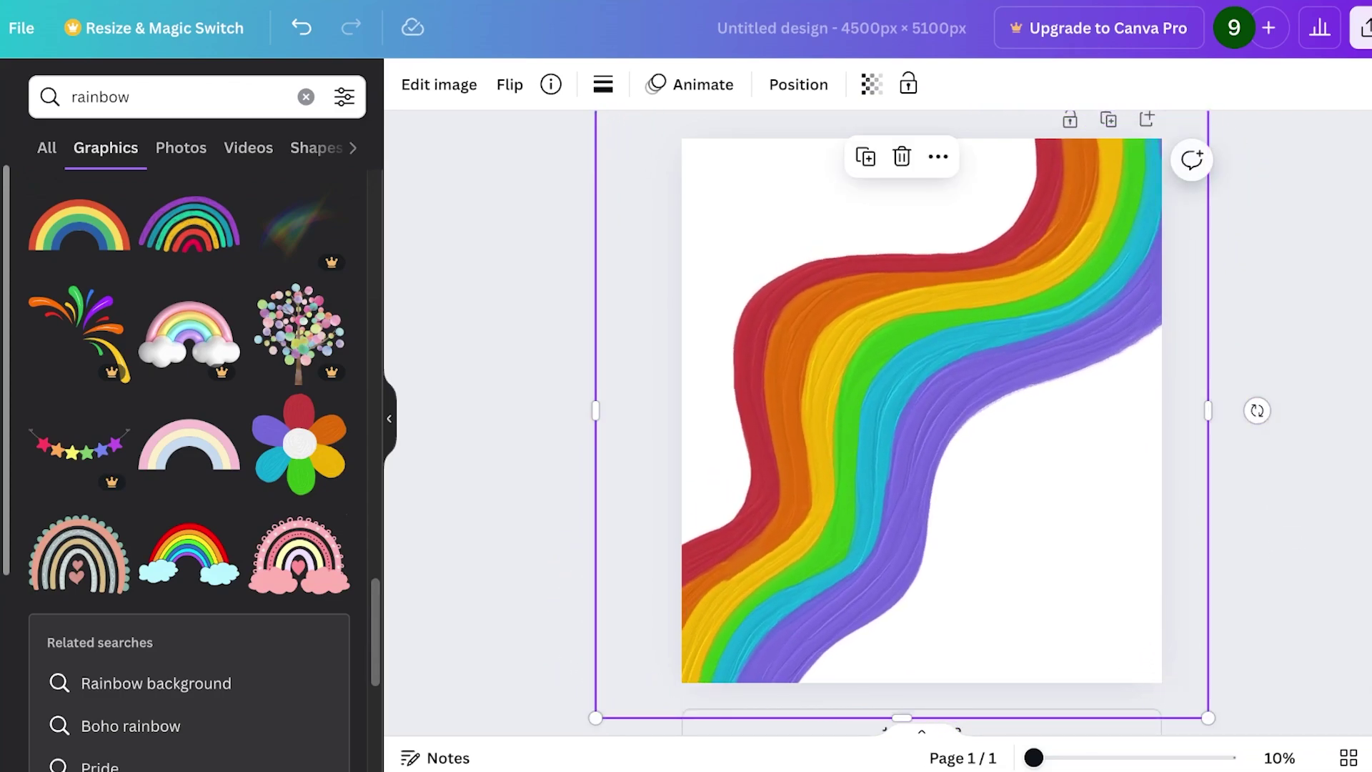
pyautogui.moveTo(902, 411); pyautogui.dragTo(915, 433)
pyautogui.moveTo(608, 125); pyautogui.dragTo(596, 113)
pyautogui.moveTo(914, 429); pyautogui.dragTo(927, 420)
pyautogui.click(1301, 457)
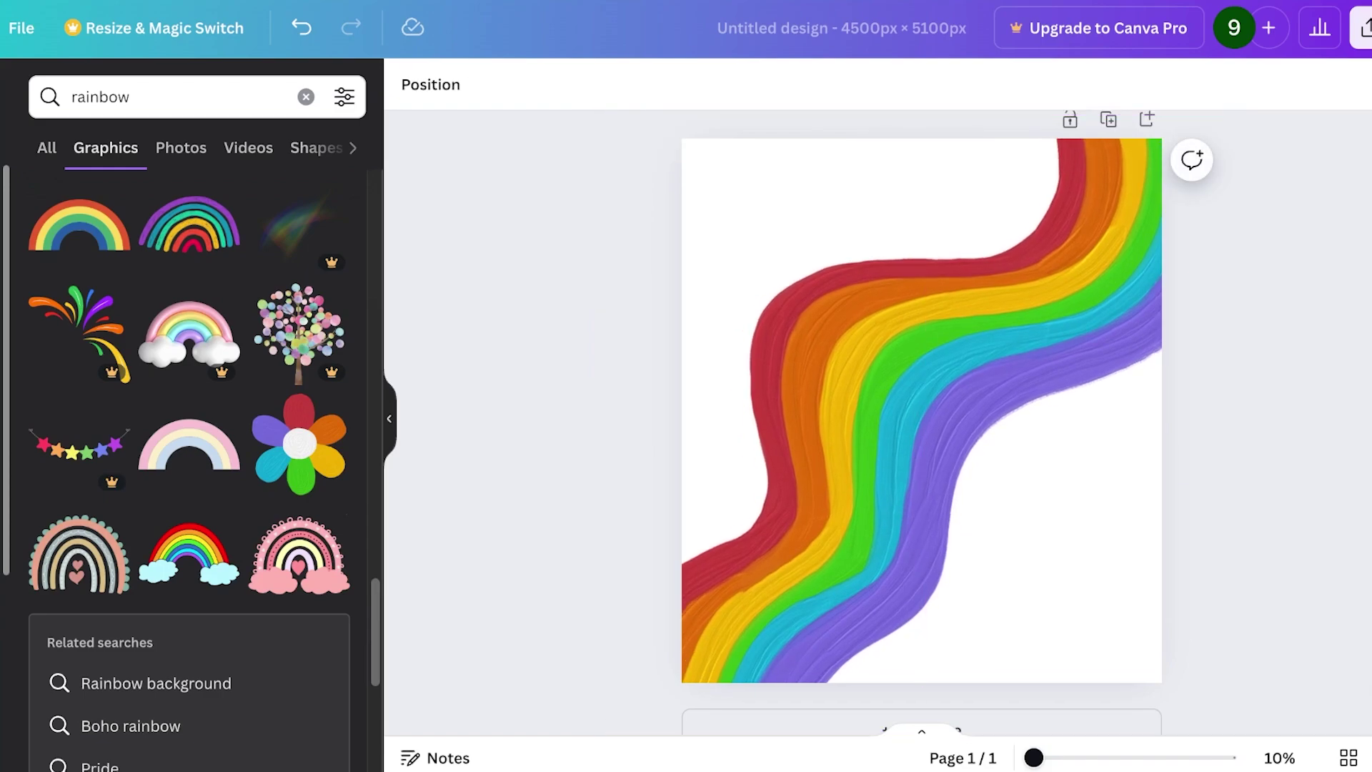
# Search the elements for "cloud" and show all matching graphics.
pyautogui.scroll(1, 79, 225)
pyautogui.click(306, 96)
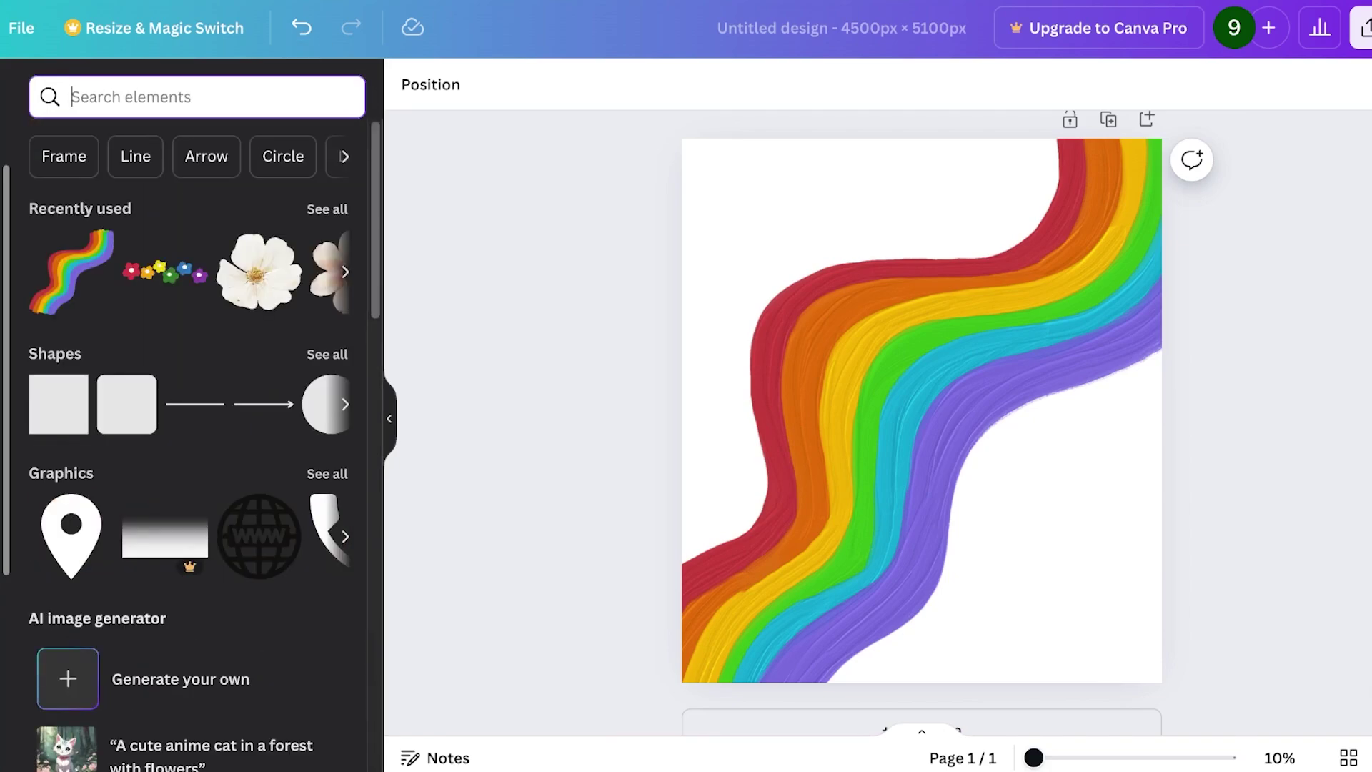
pyautogui.write('cloud')
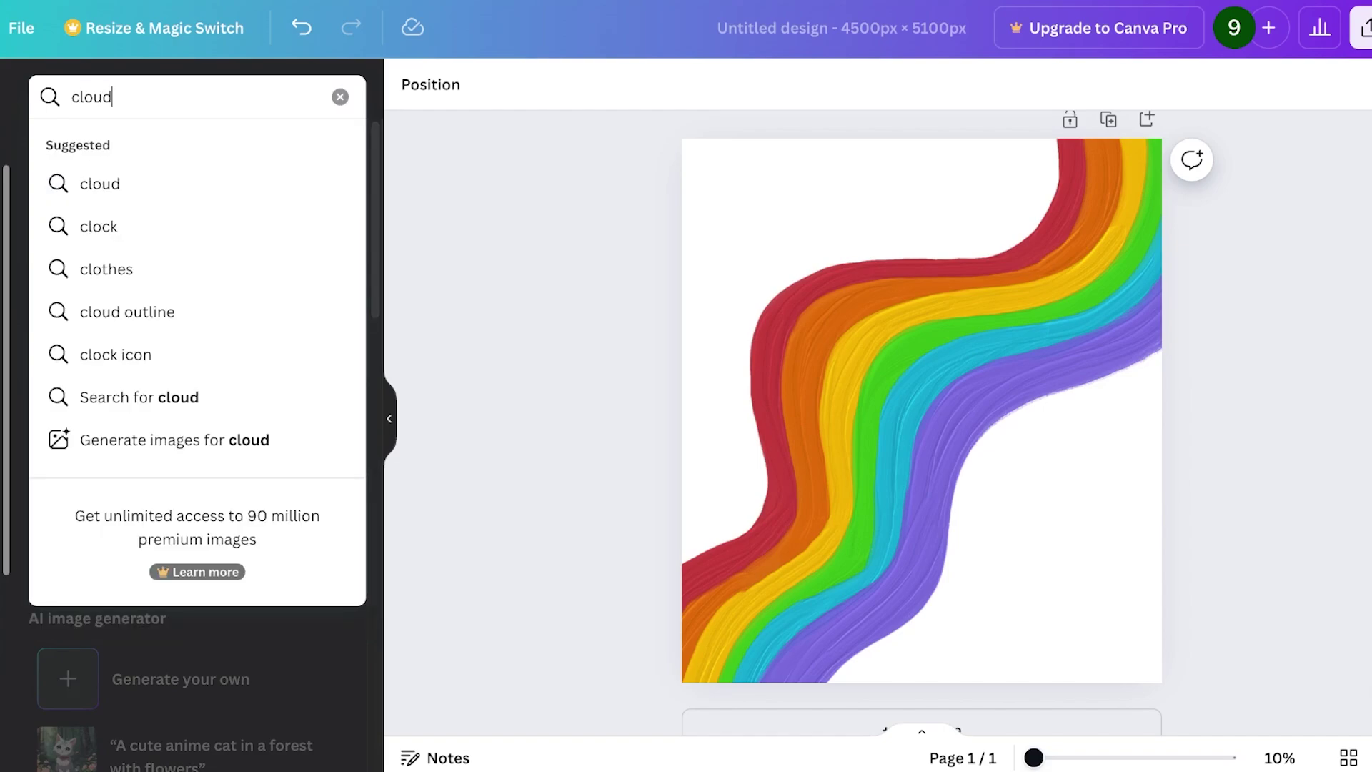
pyautogui.press('Return')
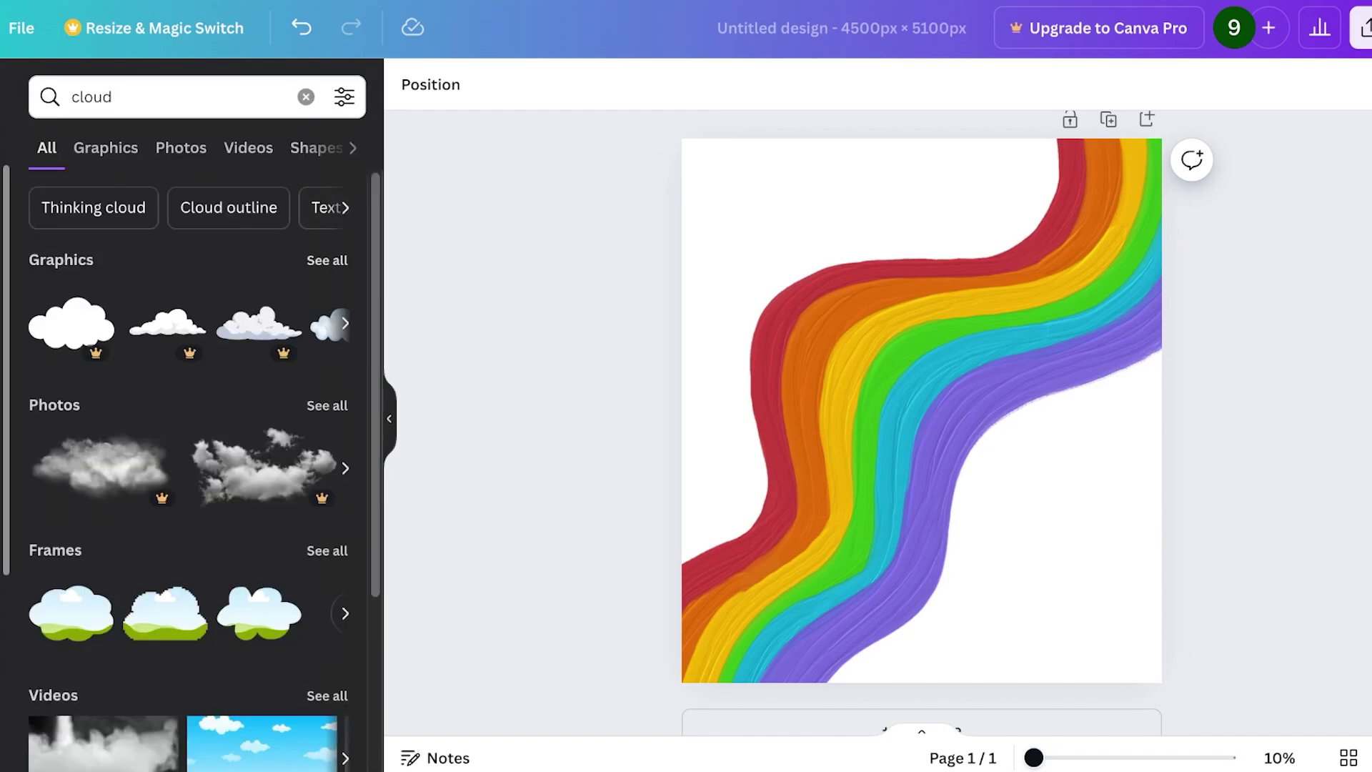
pyautogui.click(327, 260)
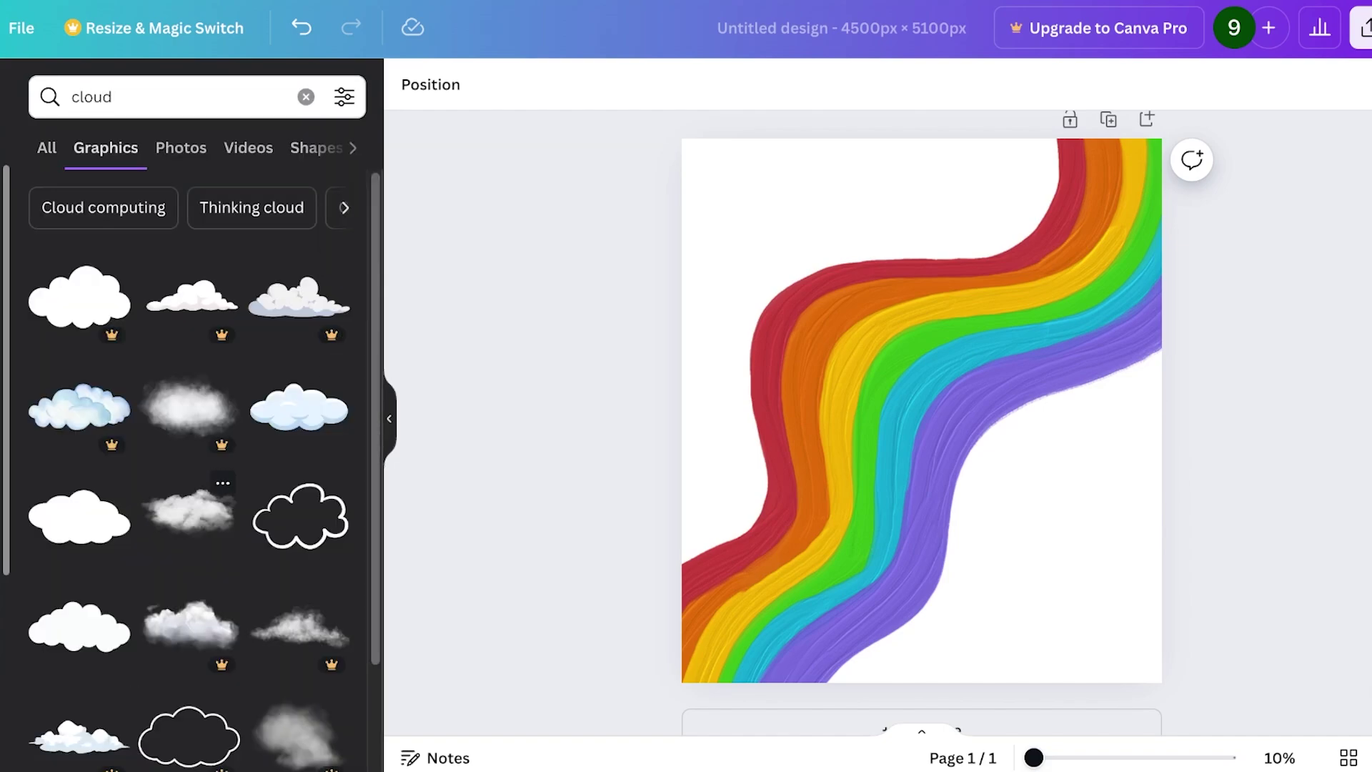
# Add the pink two-tone cloud to the page and place it above the rainbow ribbon at the page's upper edge.
pyautogui.scroll(-5, 189, 464)
pyautogui.click(188, 467)
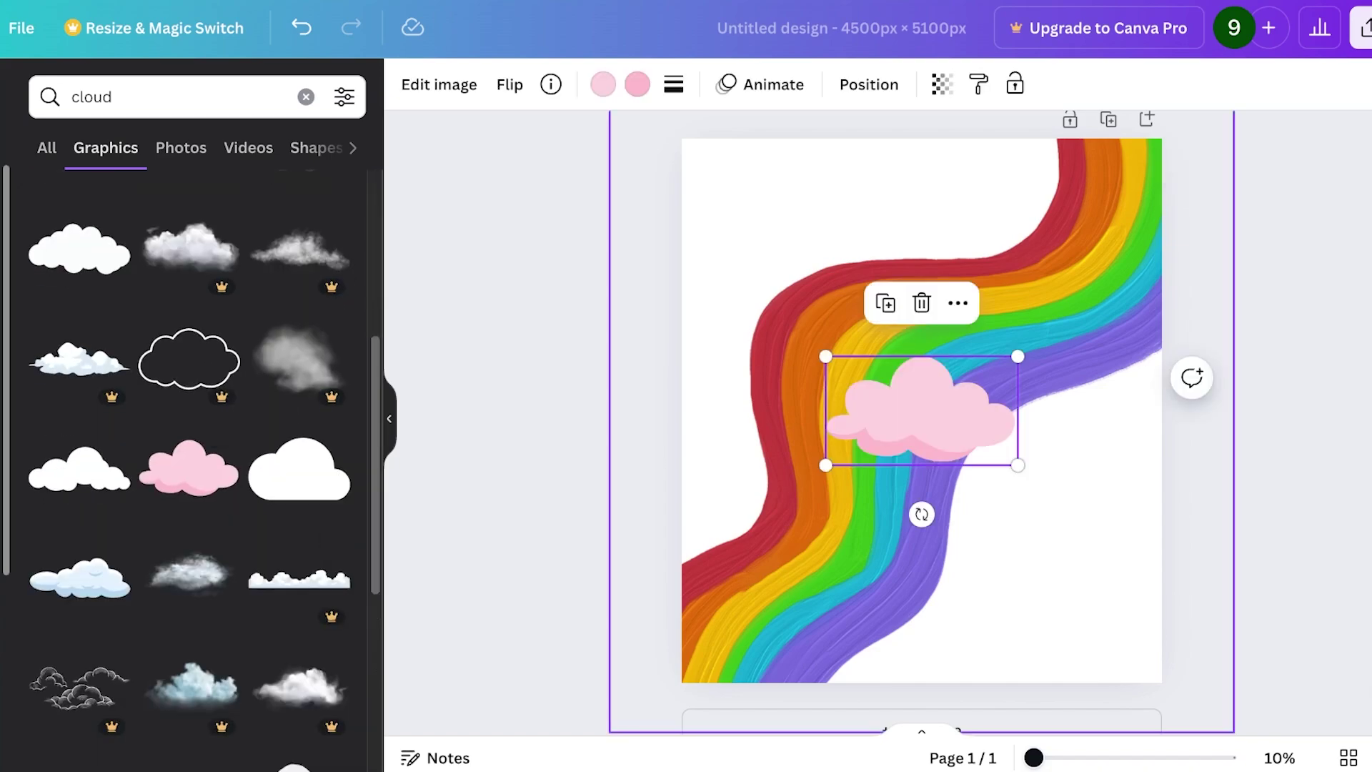
pyautogui.moveTo(934, 437); pyautogui.dragTo(965, 202)
pyautogui.click(886, 304)
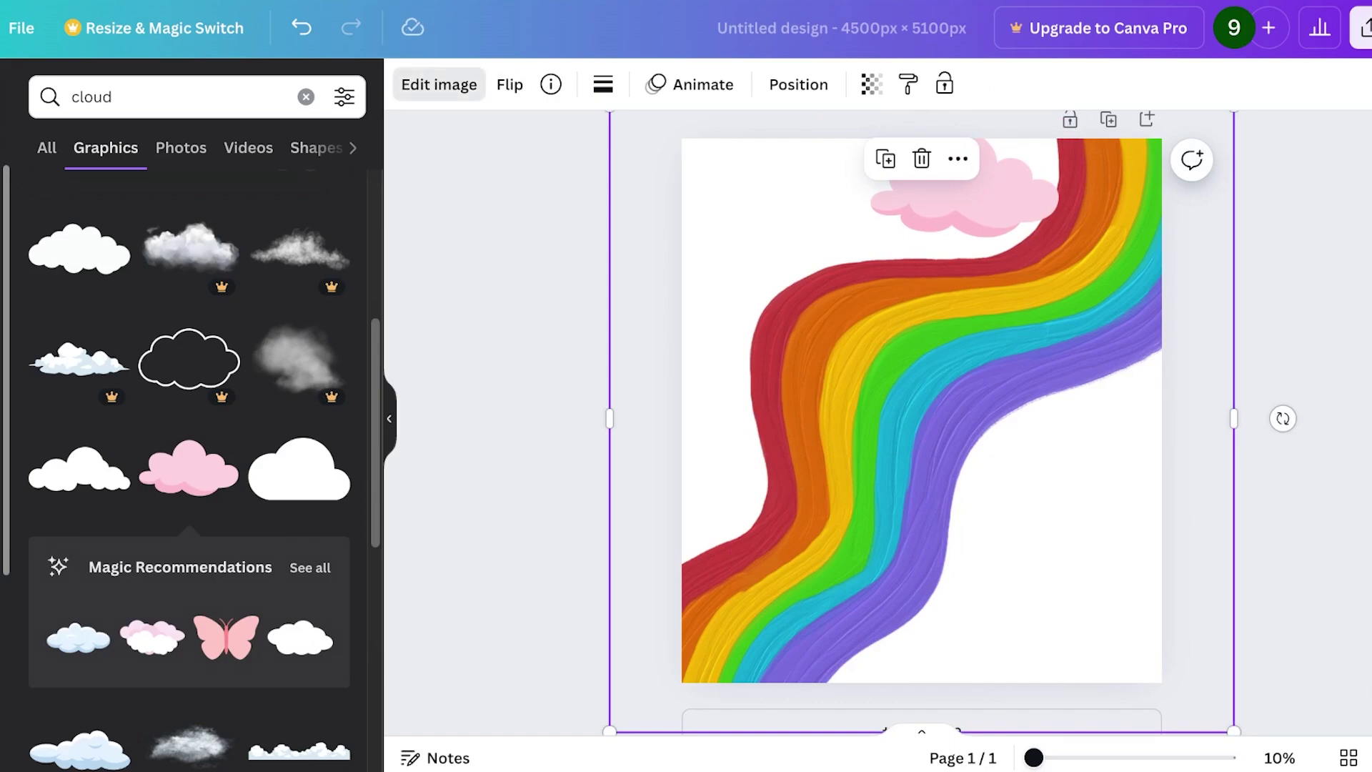
pyautogui.click(300, 250)
pyautogui.hotkey('ctrl', 'z')
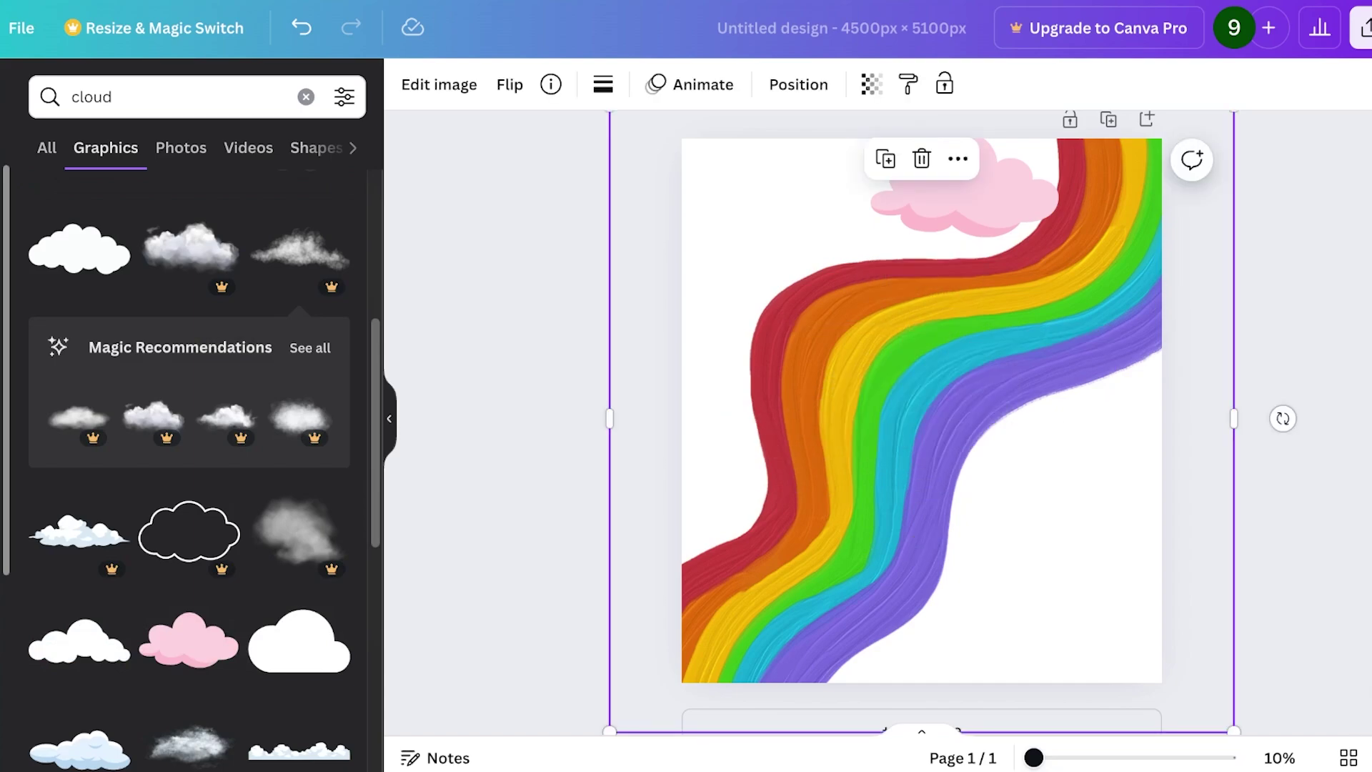
# Crop the rainbow ribbon on all four sides so its frame matches the page edges.
pyautogui.moveTo(609, 418); pyautogui.dragTo(682, 418)
pyautogui.moveTo(957, 137); pyautogui.dragTo(957, 170)
pyautogui.scroll(-1, 957, 214)
pyautogui.scroll(-1, 958, 672)
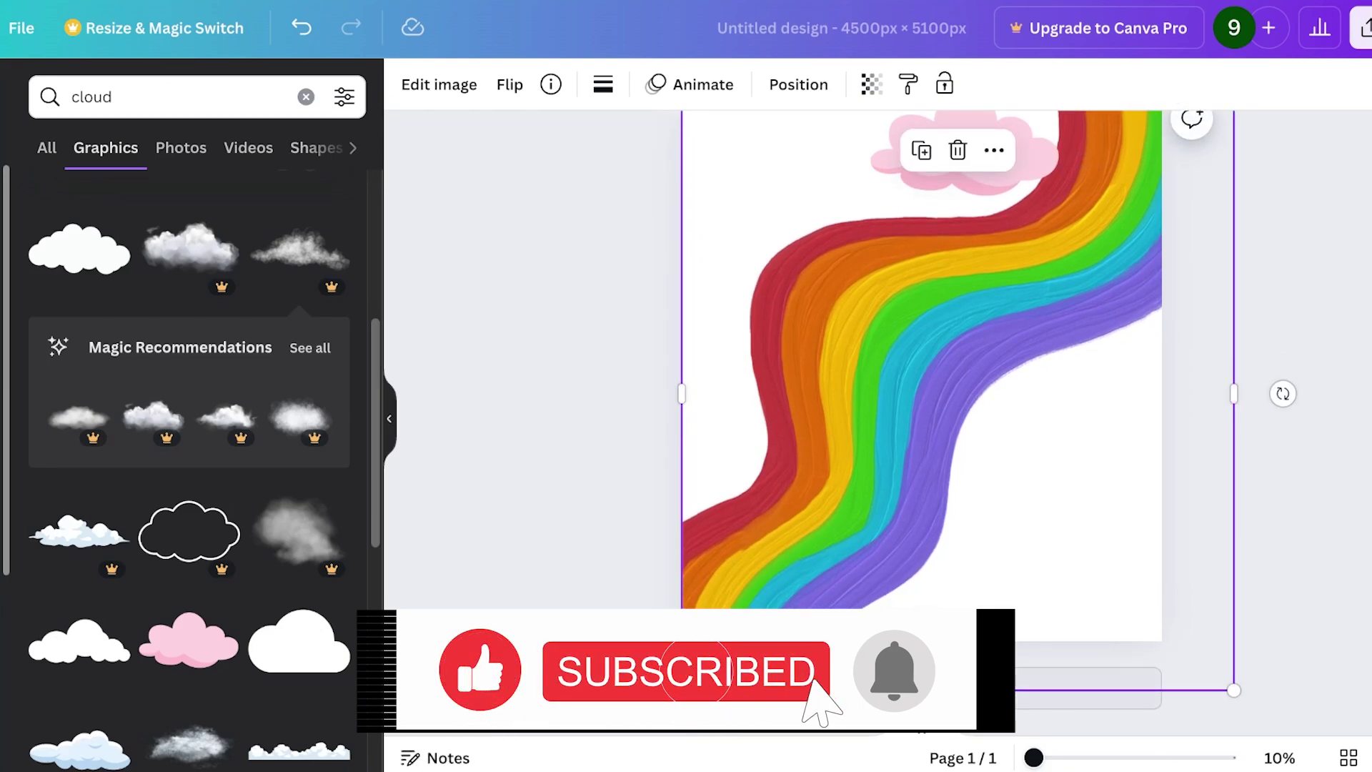
pyautogui.moveTo(957, 689); pyautogui.dragTo(958, 642)
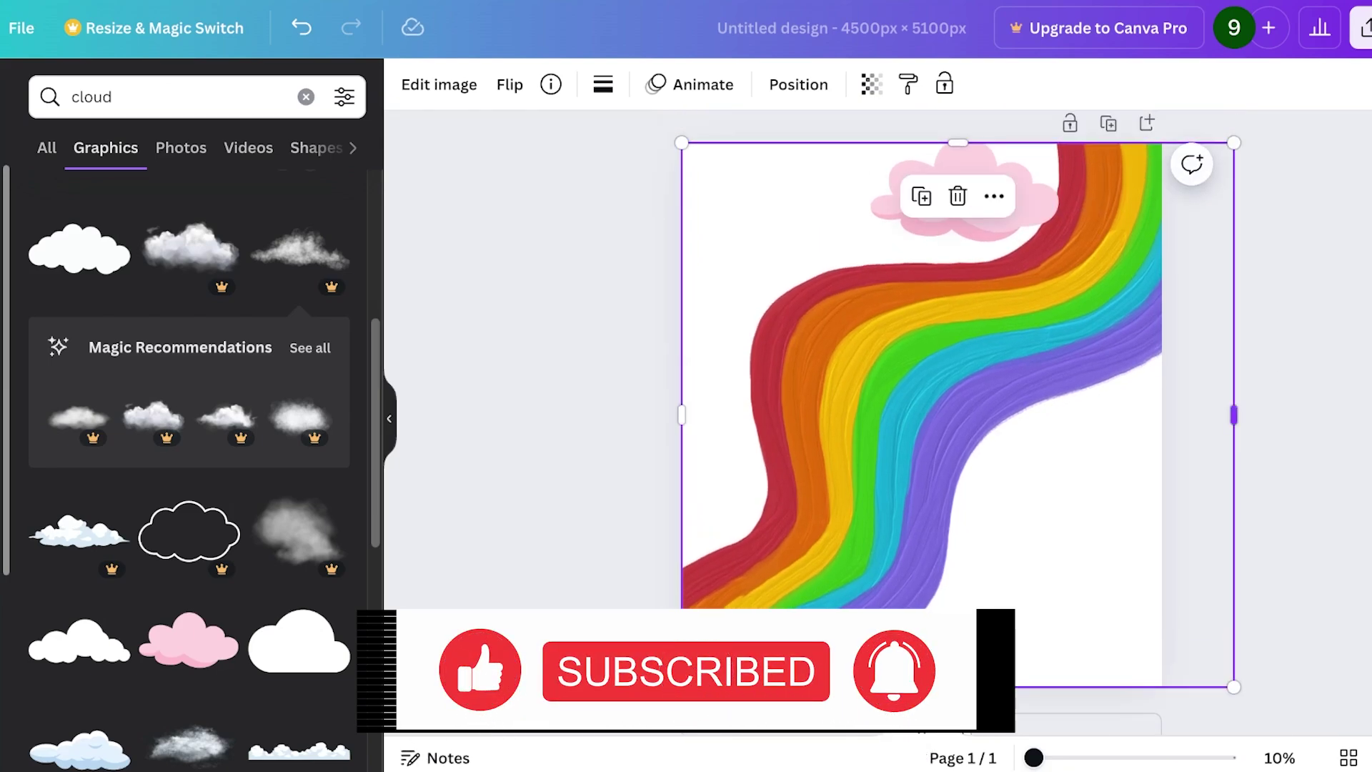
pyautogui.moveTo(1234, 414); pyautogui.dragTo(1162, 415)
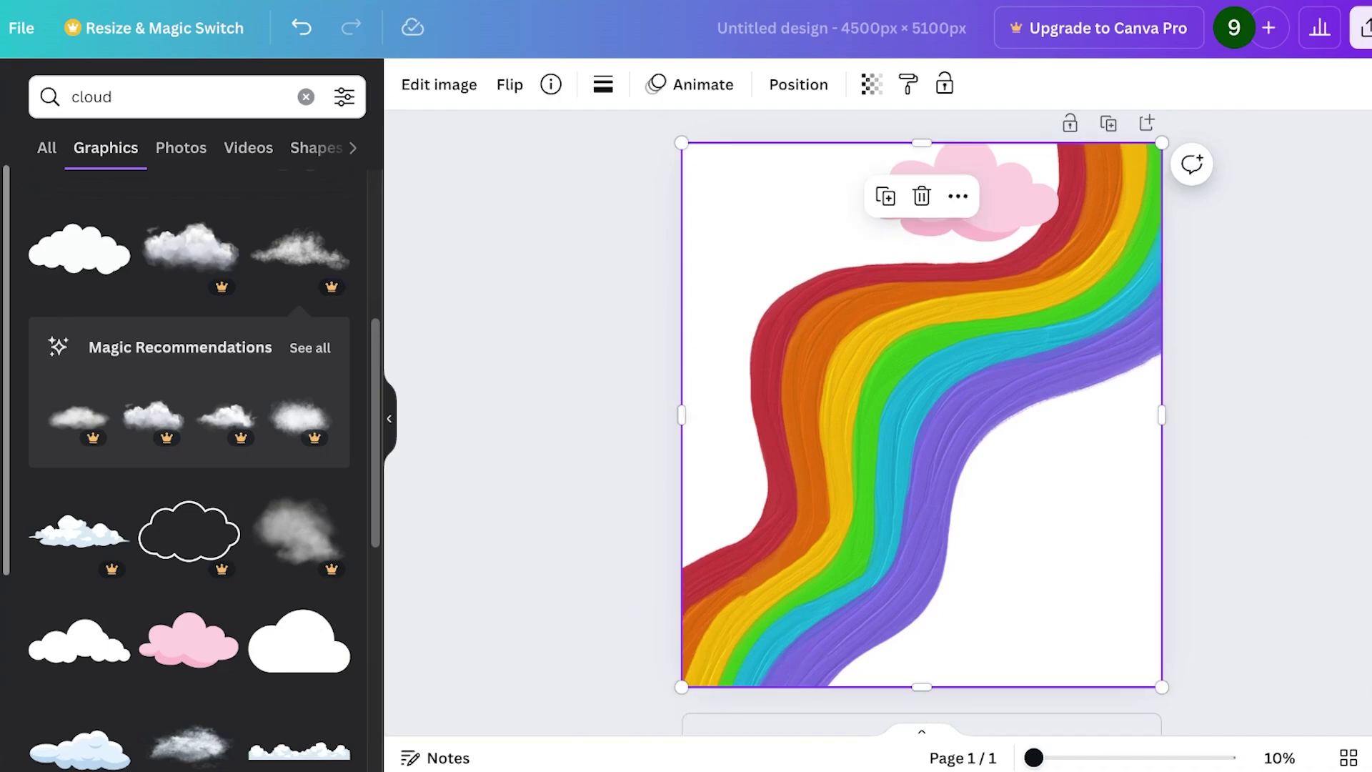
pyautogui.click(1257, 422)
# Select the page's background layer and fill it with a custom solid pale greyish blue.
pyautogui.rightClick(1026, 304)
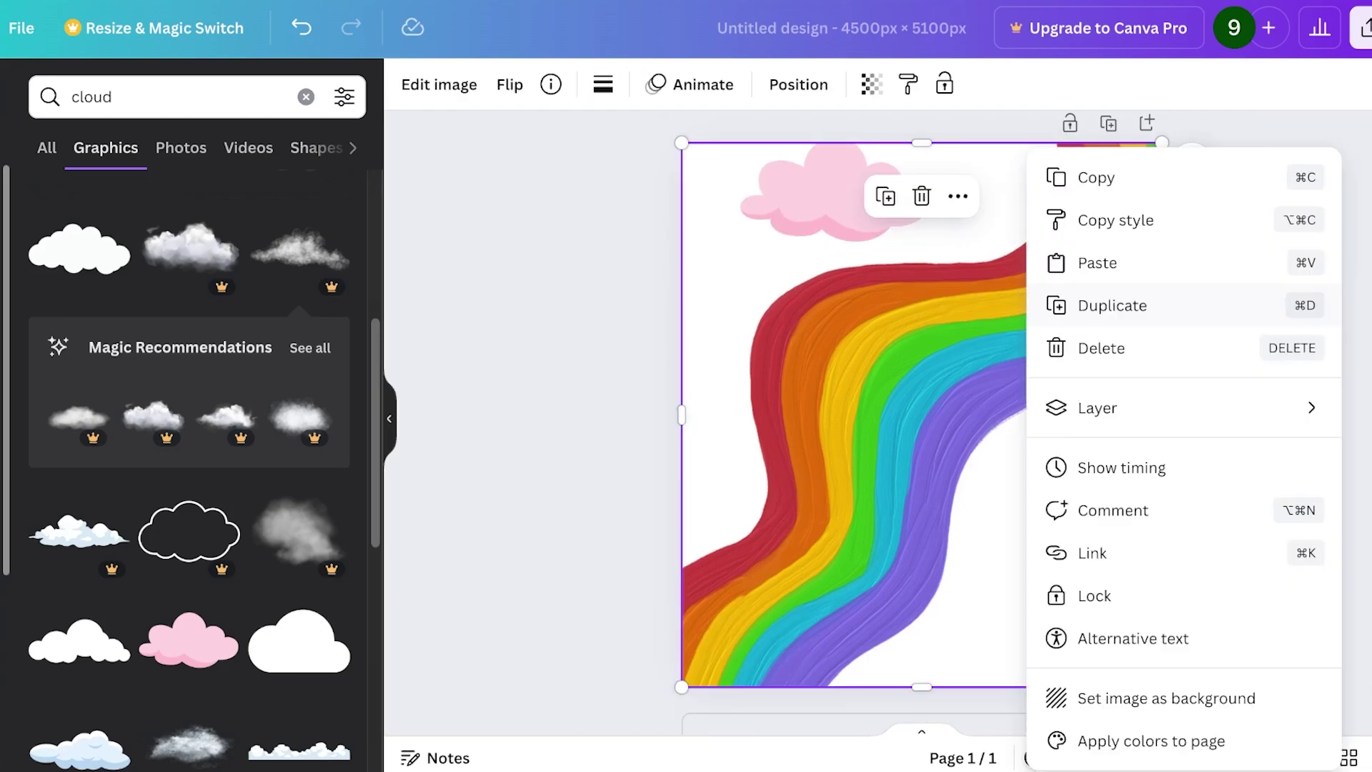
pyautogui.moveTo(1097, 408)
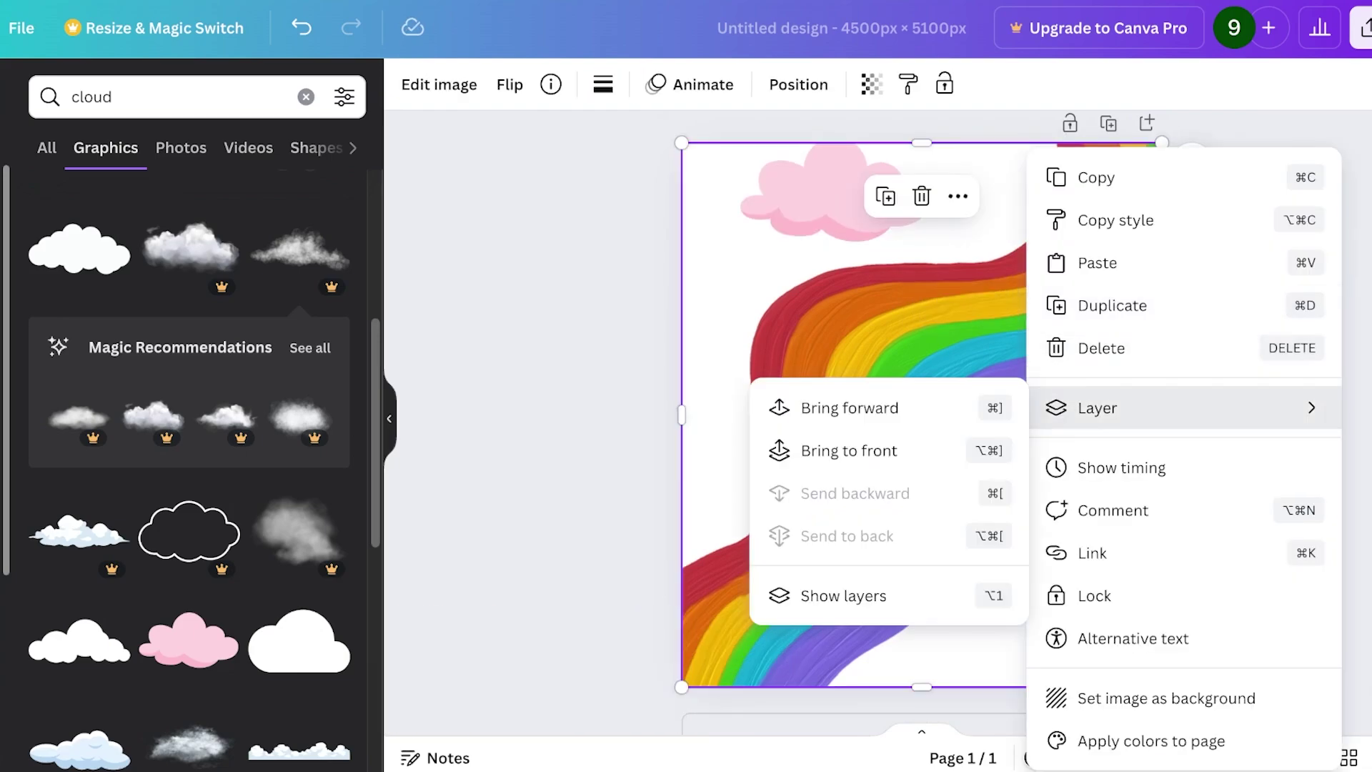
pyautogui.click(843, 595)
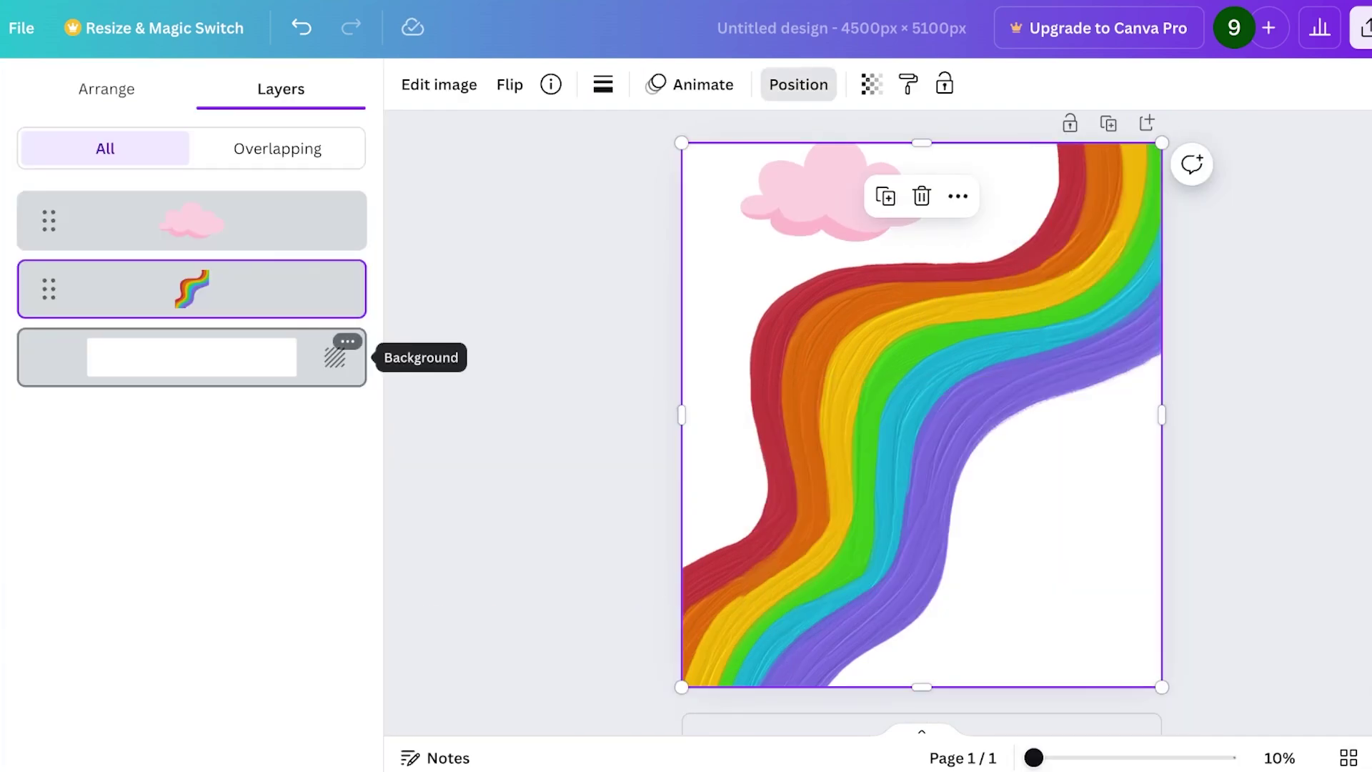
pyautogui.click(334, 358)
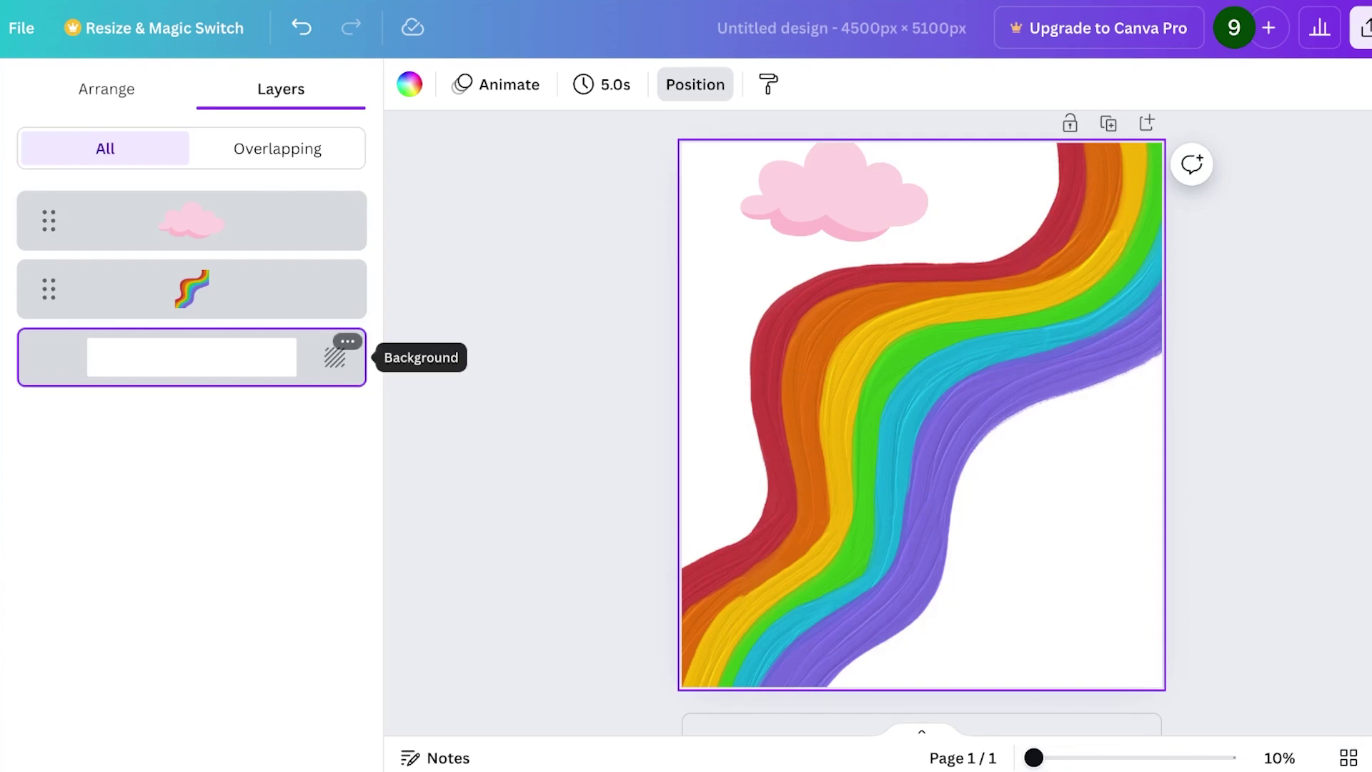
pyautogui.click(409, 83)
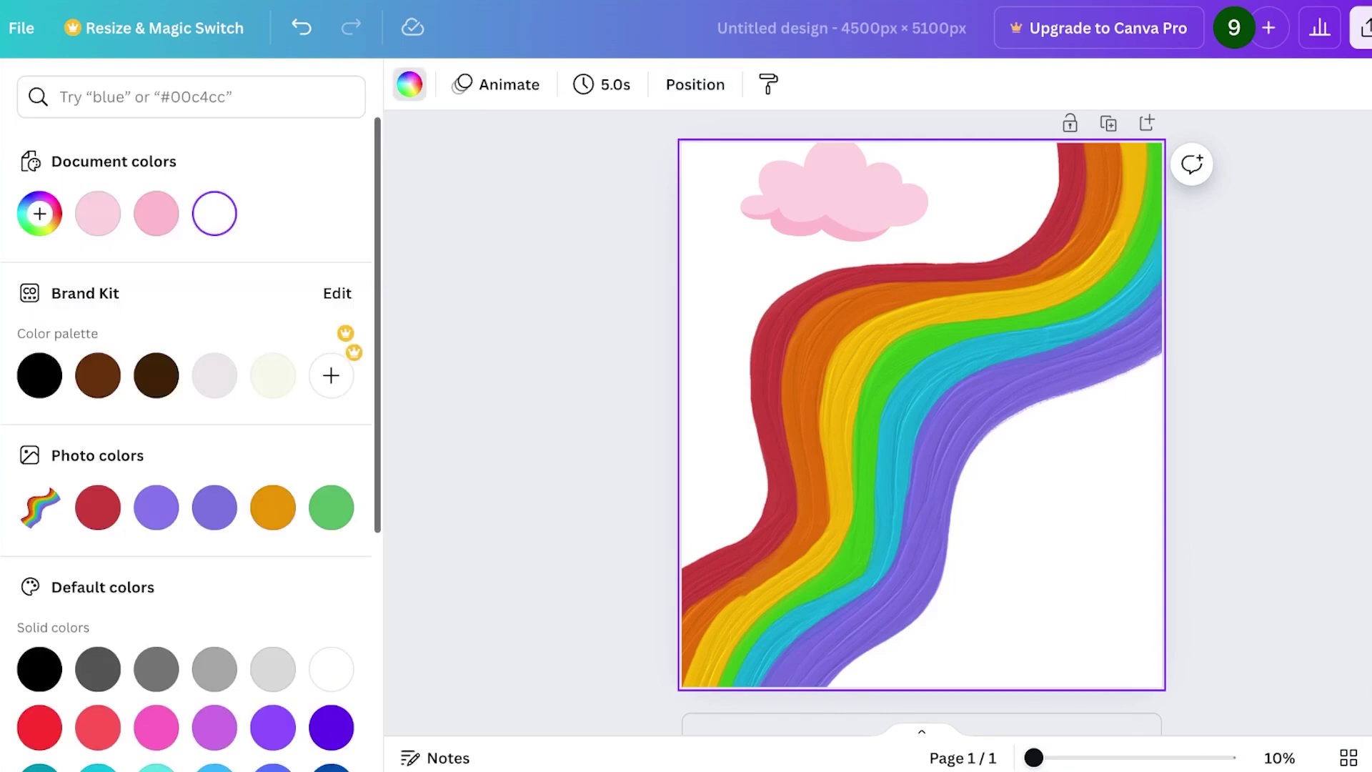
pyautogui.click(39, 213)
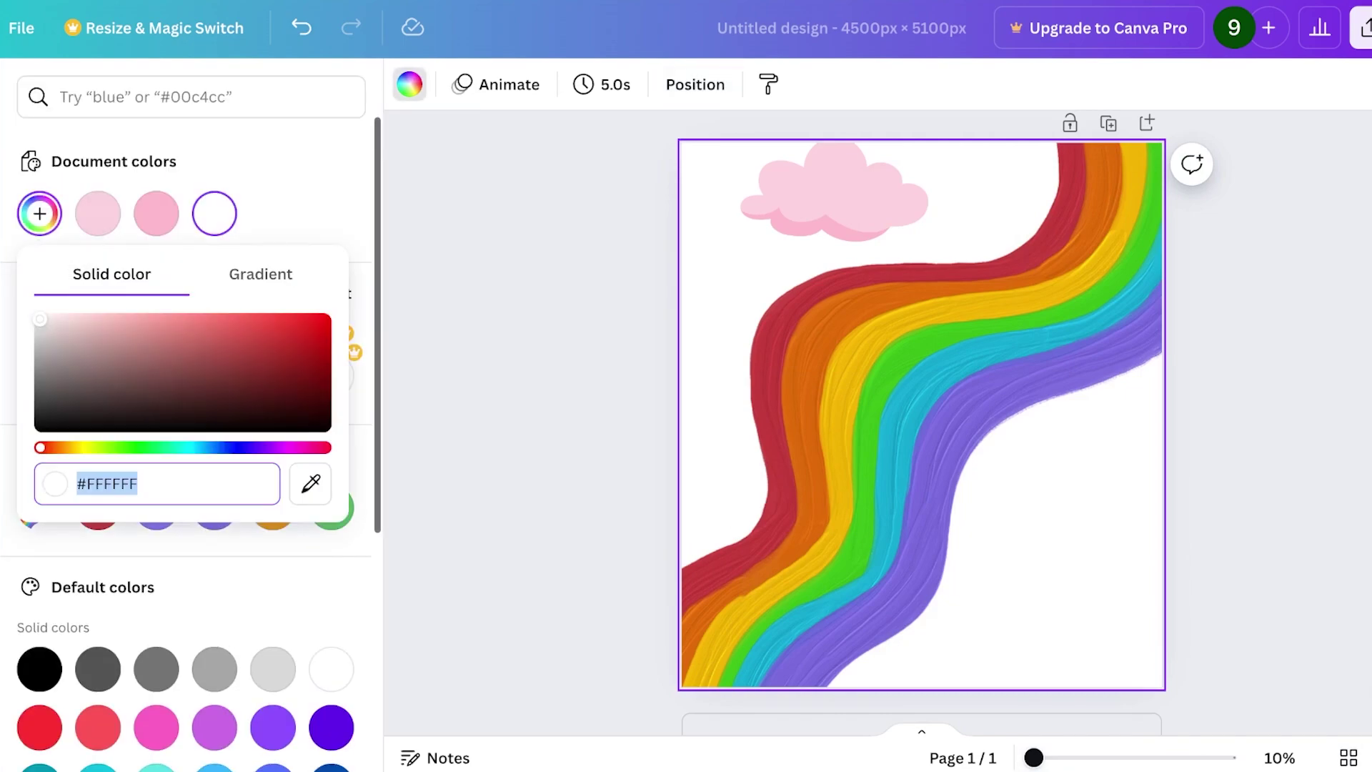
pyautogui.moveTo(40, 320); pyautogui.dragTo(127, 320)
pyautogui.moveTo(214, 447)
pyautogui.mouseDown()
pyautogui.moveTo(183, 448)
pyautogui.moveTo(200, 447)
pyautogui.mouseUp()
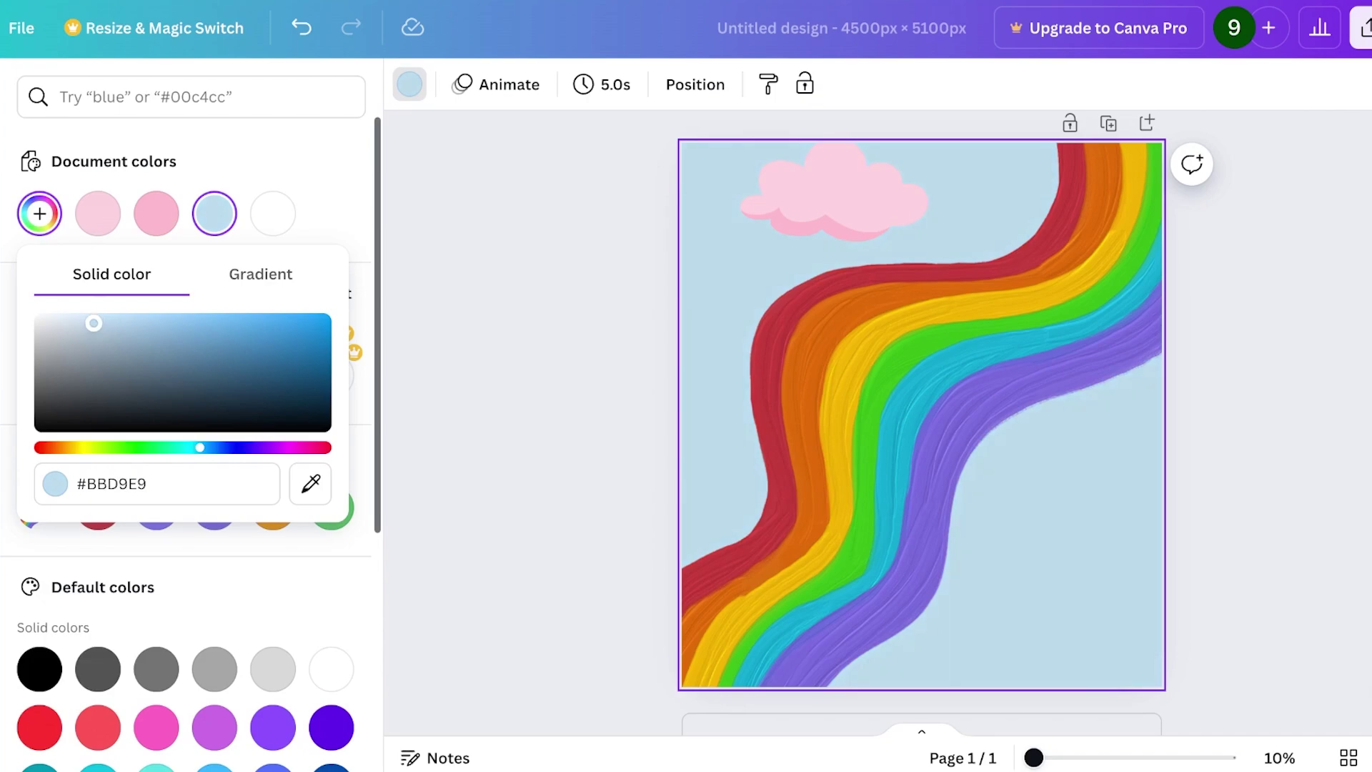
pyautogui.moveTo(94, 323)
pyautogui.mouseDown()
pyautogui.moveTo(95, 336)
pyautogui.moveTo(90, 325)
pyautogui.mouseUp()
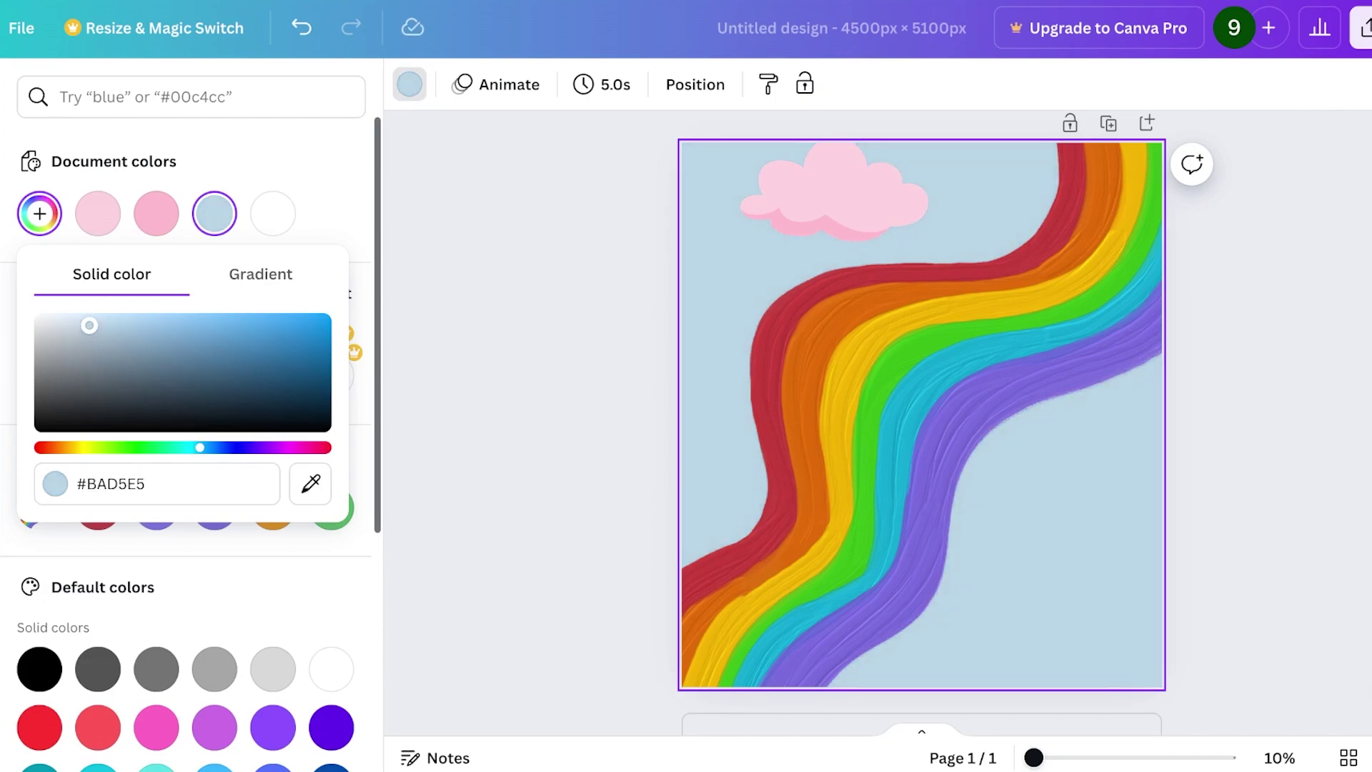
pyautogui.moveTo(200, 447); pyautogui.dragTo(204, 447)
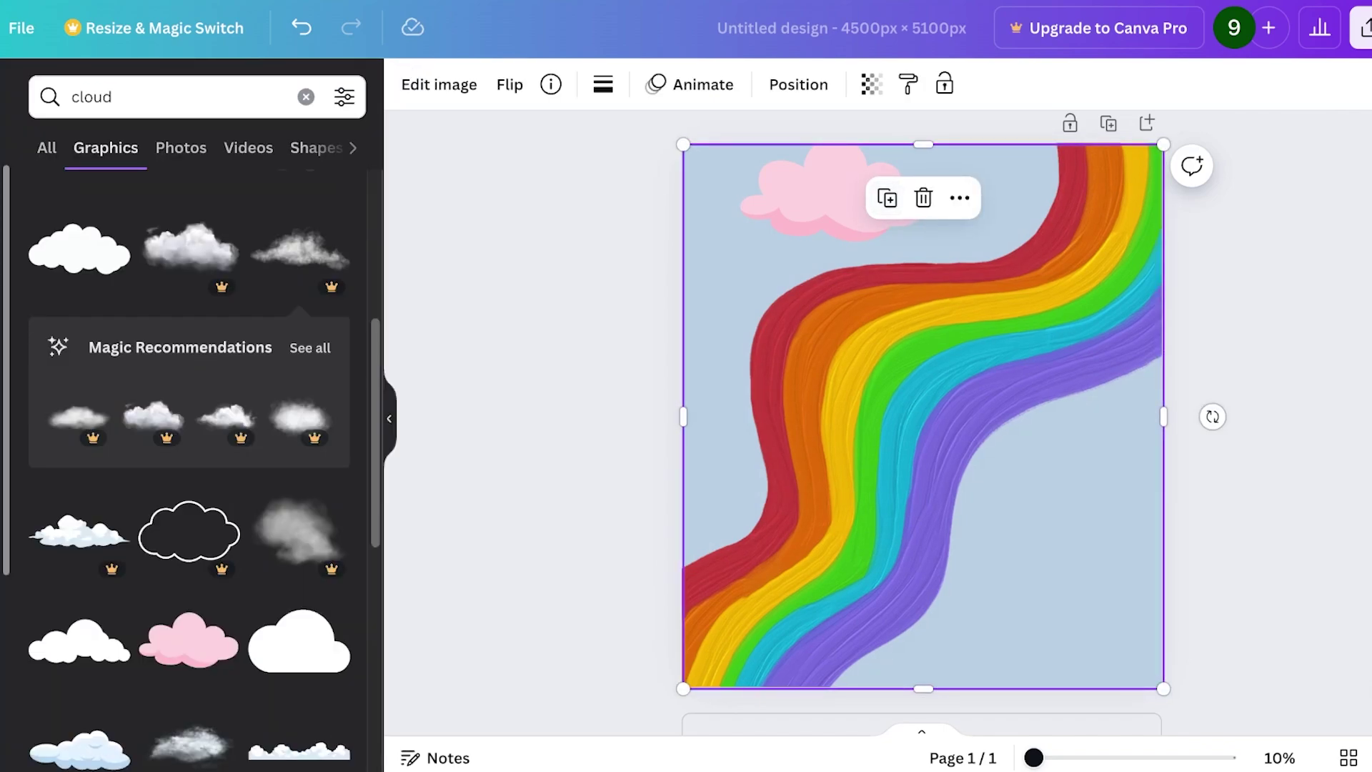
# Find the white scribbled clouds with a star among the cloud graphics and add them to the page.
pyautogui.scroll(-3, 188, 401)
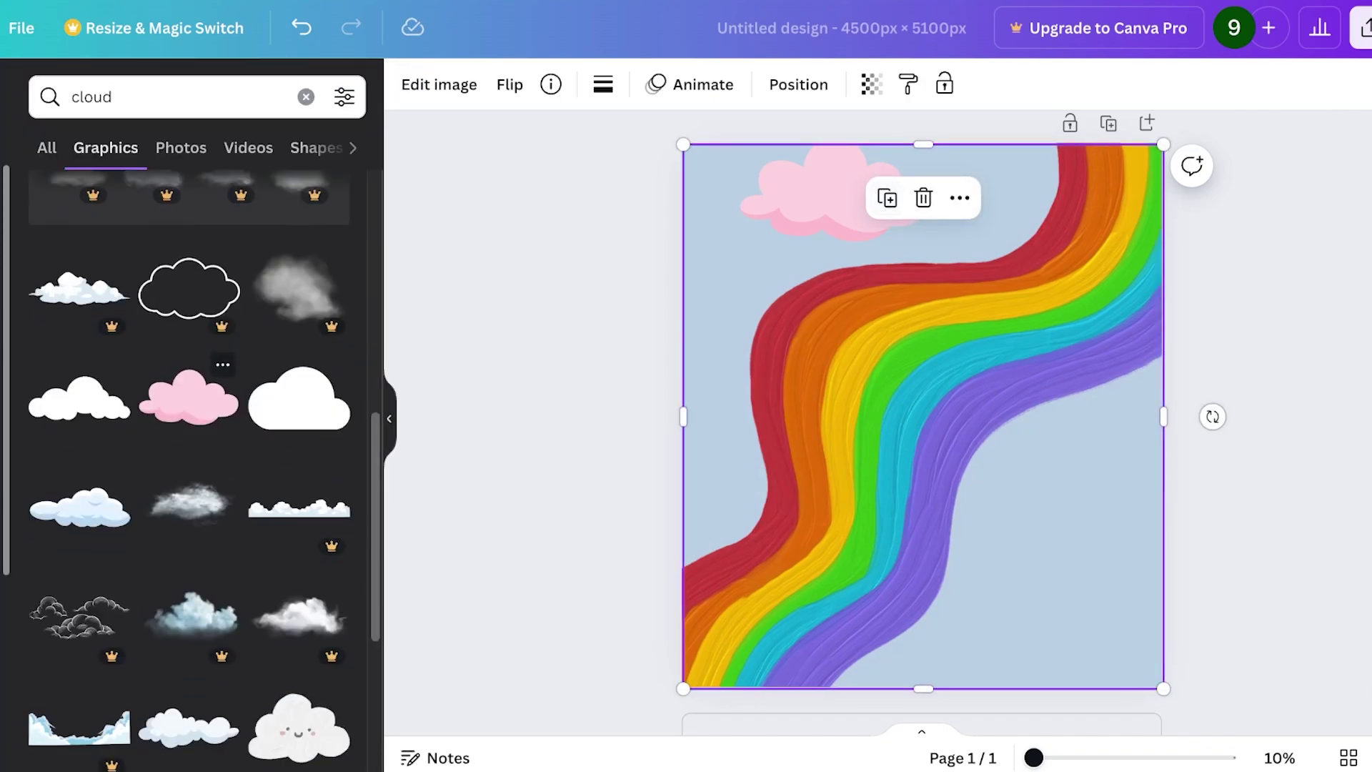
pyautogui.scroll(6, 300, 614)
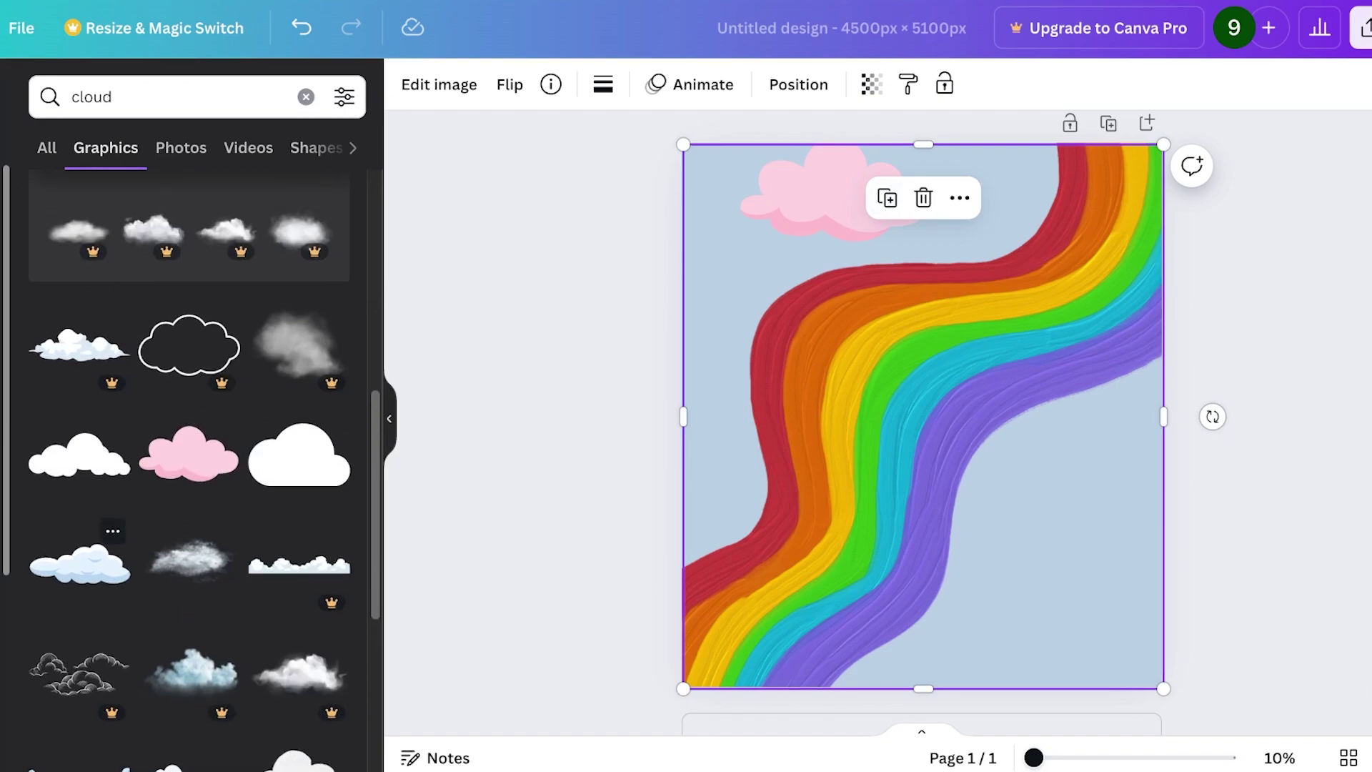
pyautogui.scroll(-5, 188, 371)
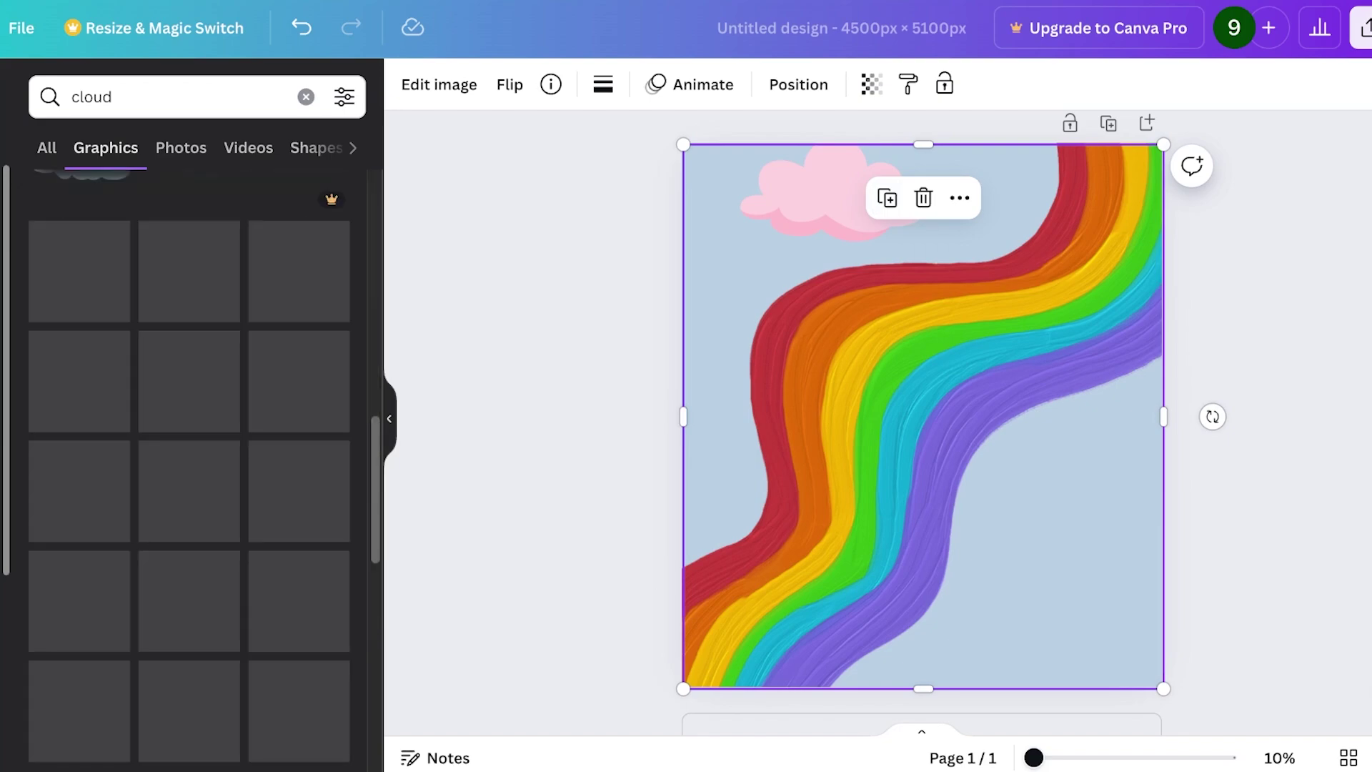
pyautogui.scroll(-2, 189, 472)
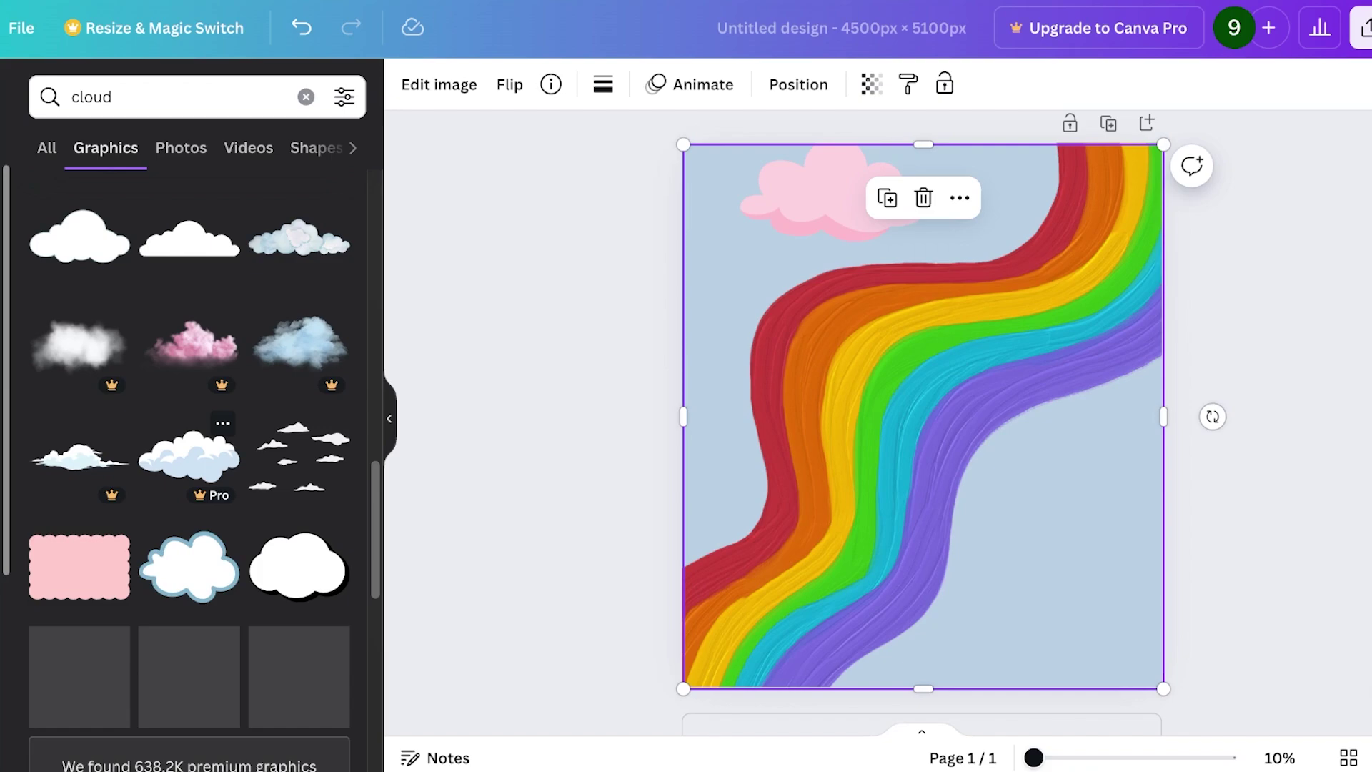
pyautogui.scroll(-10, 189, 465)
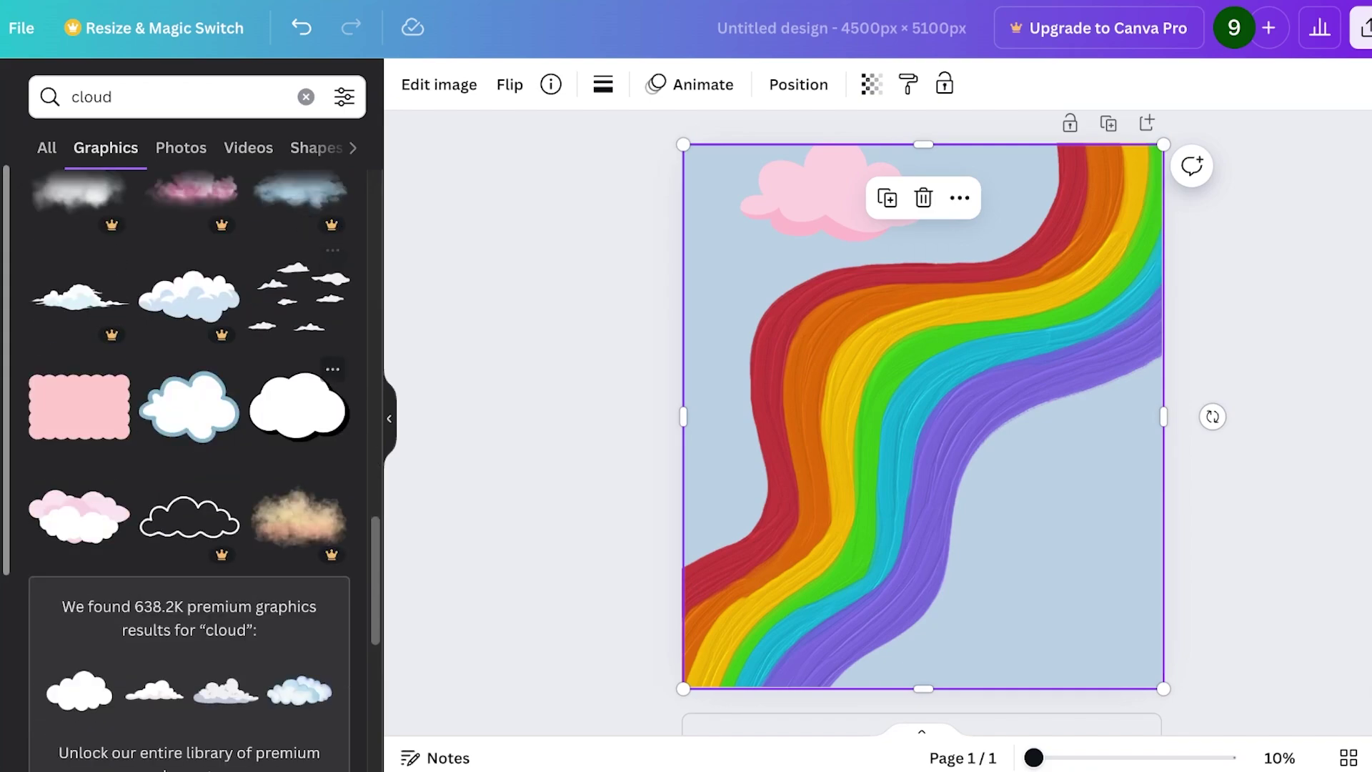
pyautogui.click(78, 400)
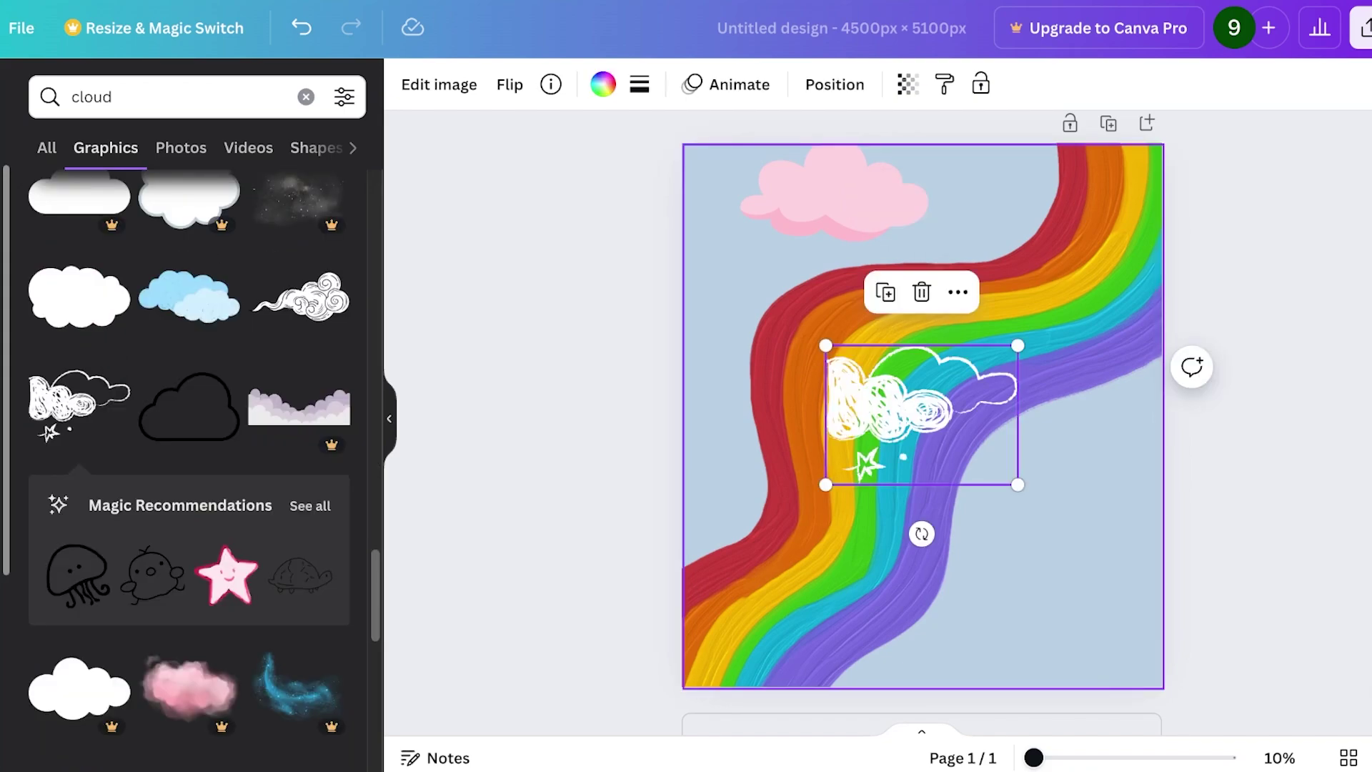
pyautogui.click(936, 436)
pyautogui.click(615, 236)
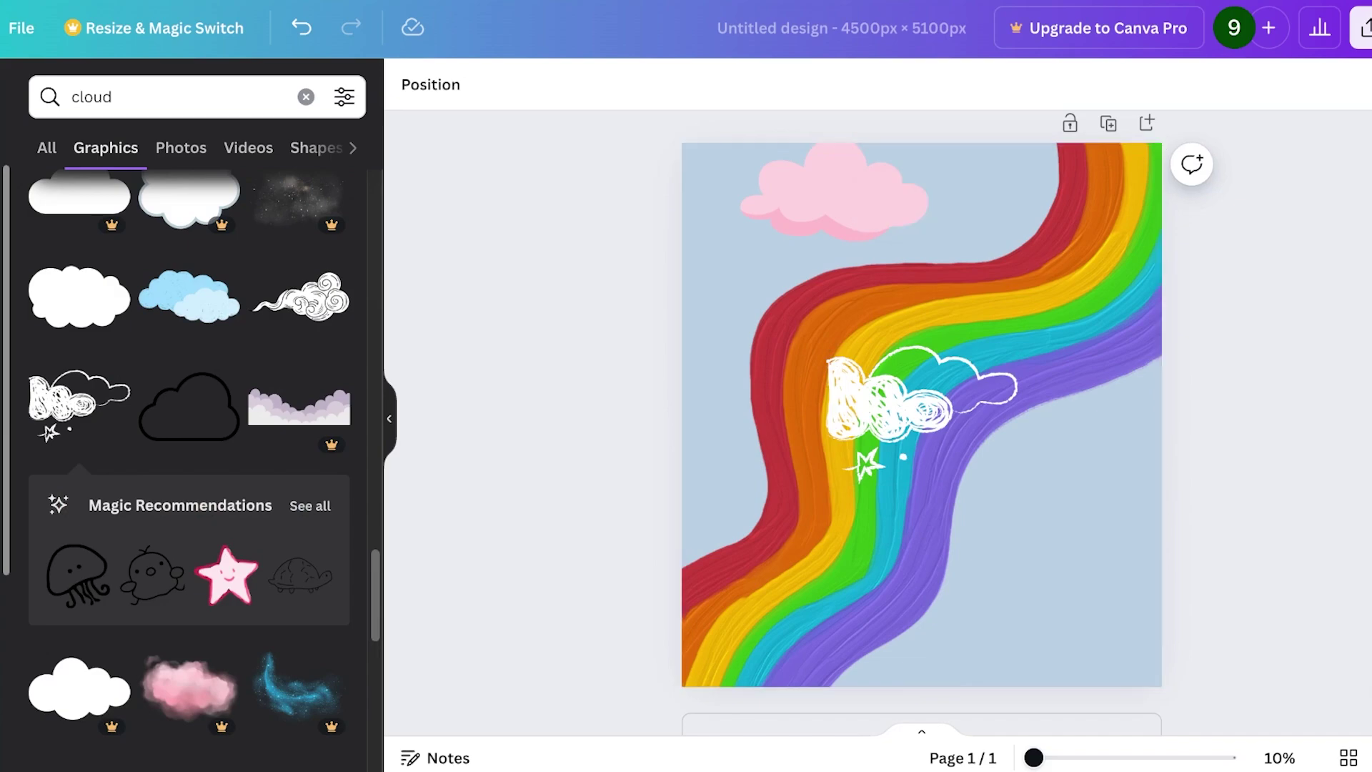
pyautogui.click(921, 401)
pyautogui.click(944, 83)
pyautogui.click(615, 236)
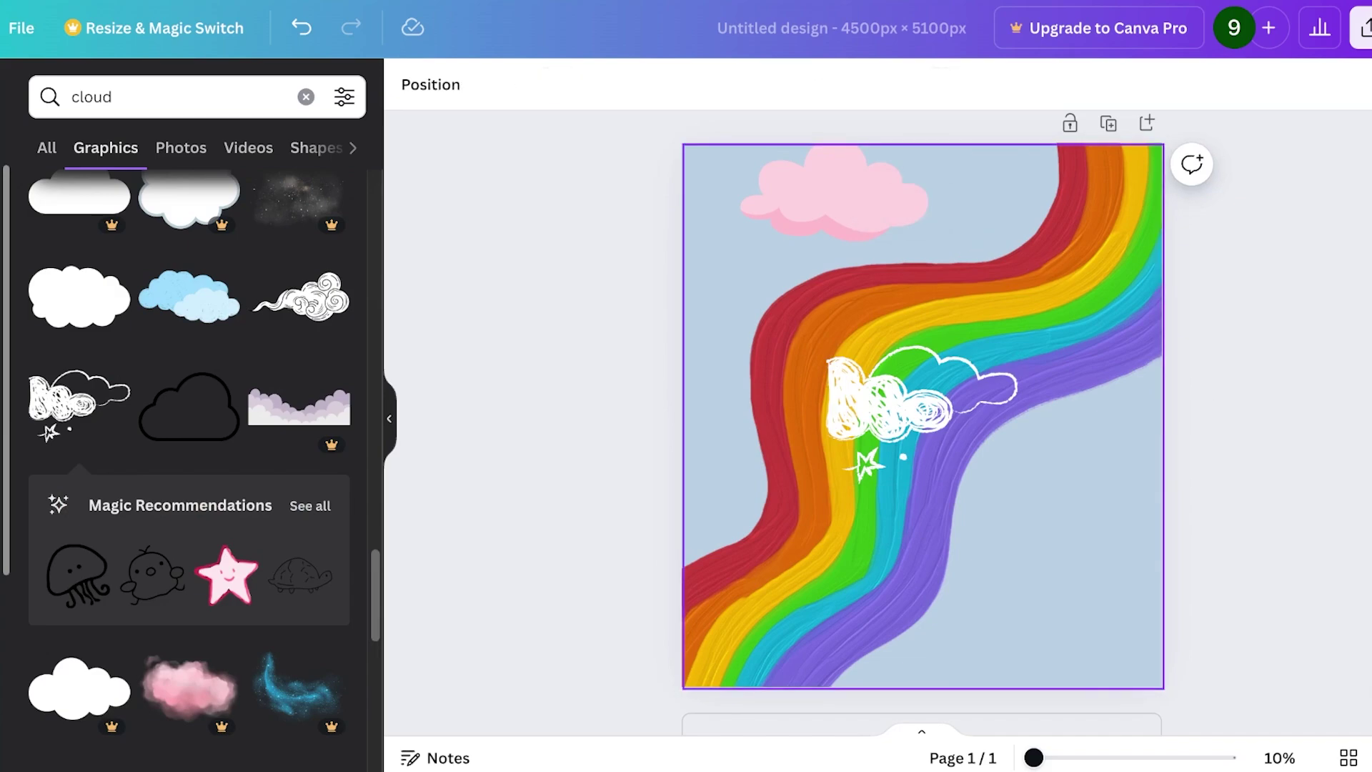
# Show the page's layers, move the upper duplicate rainbow ribbon directly above the background layer and delete it.
pyautogui.rightClick(829, 196)
pyautogui.click(904, 268)
pyautogui.rightClick(829, 262)
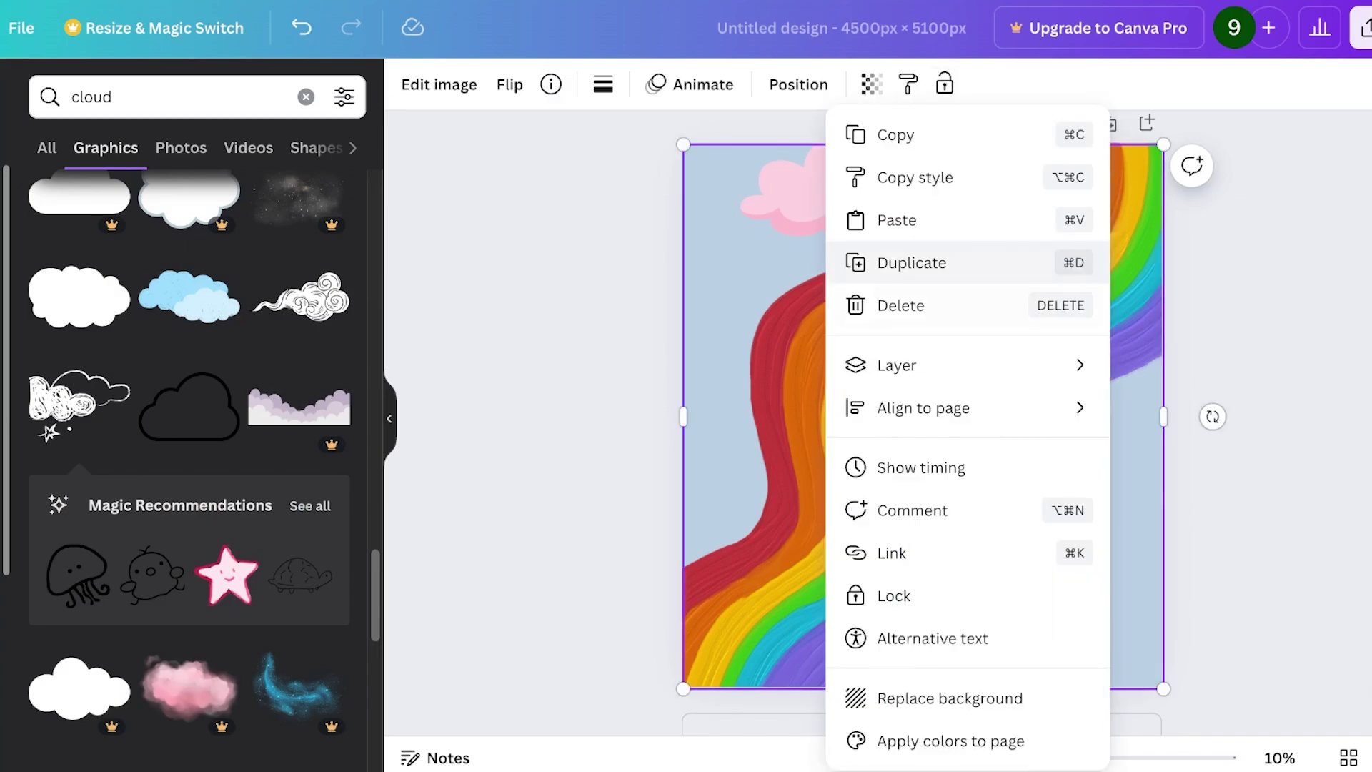
pyautogui.moveTo(897, 365)
pyautogui.click(1202, 552)
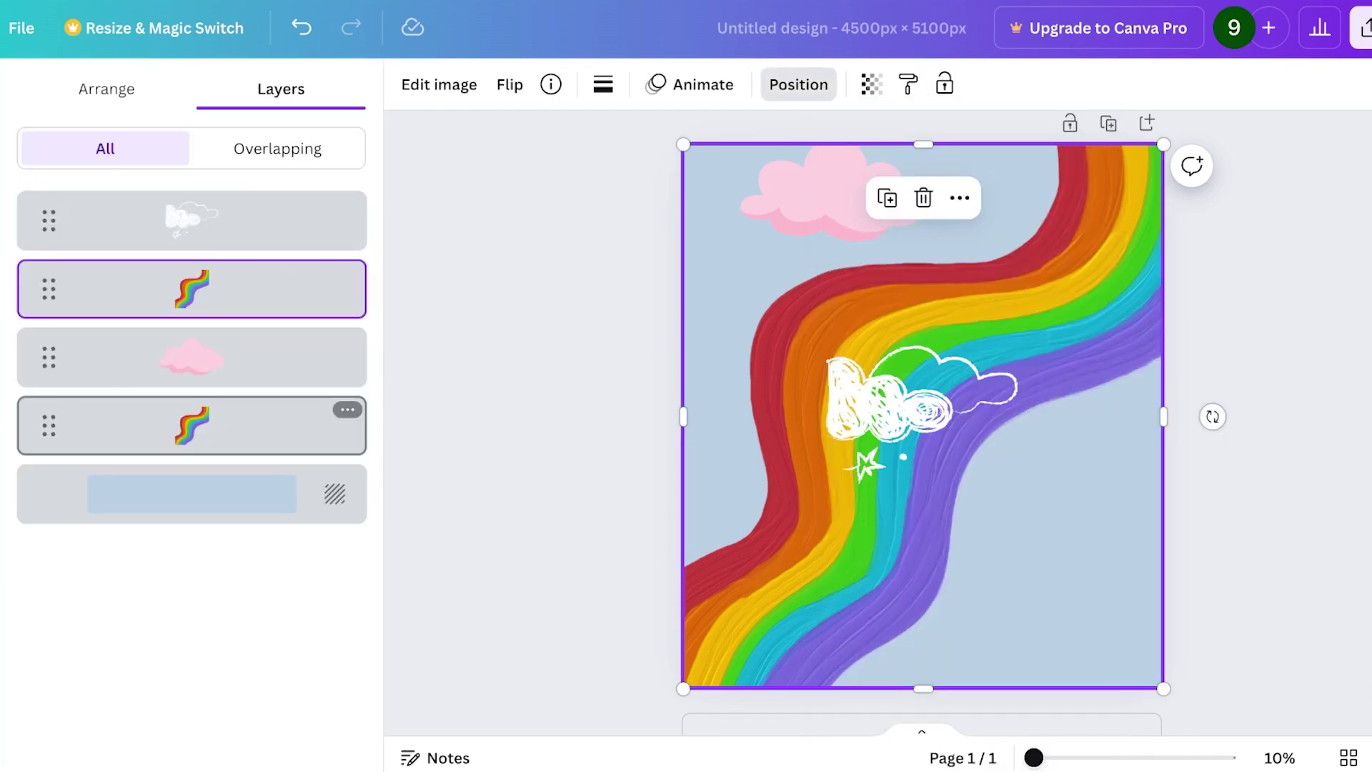
pyautogui.moveTo(48, 289); pyautogui.dragTo(48, 426)
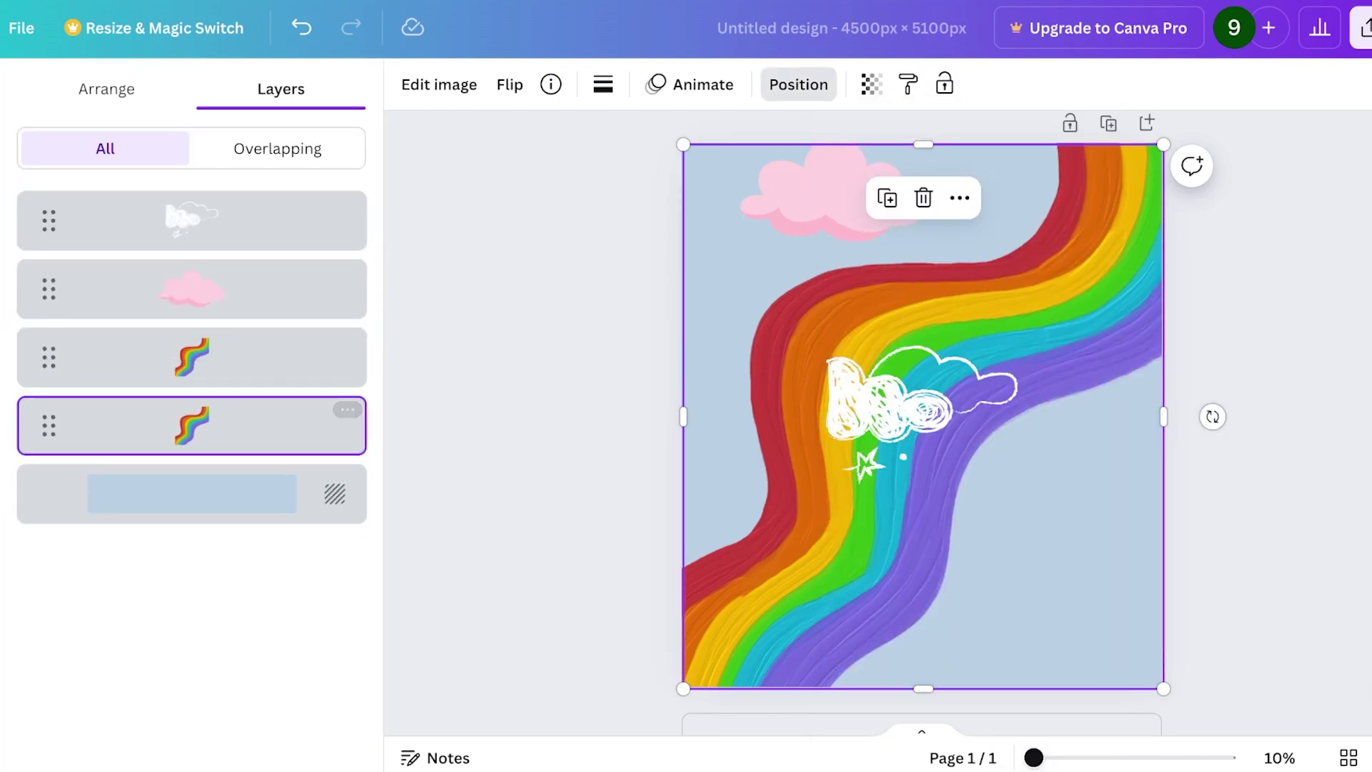
pyautogui.click(348, 409)
pyautogui.click(407, 207)
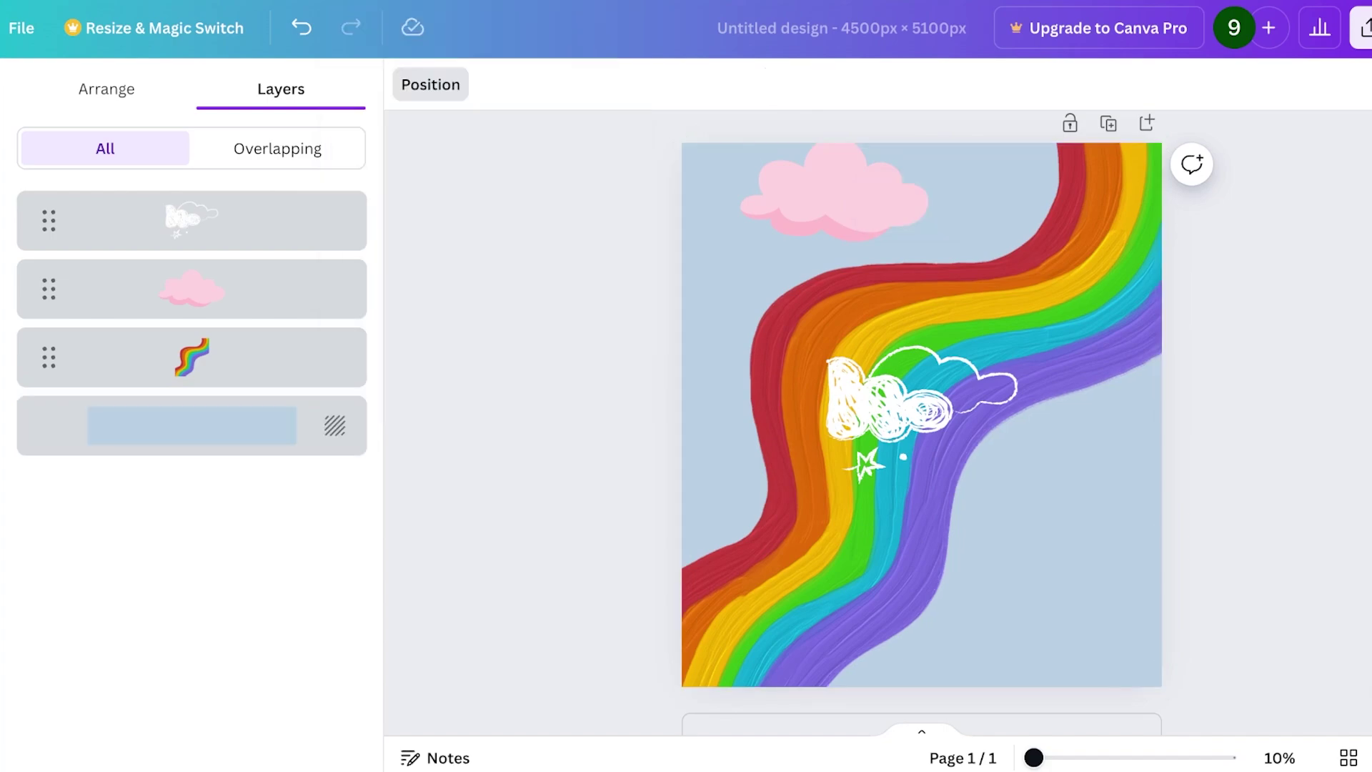
# Delete the pink cloud and the white scribbled cloud with the star from the page.
pyautogui.click(214, 288)
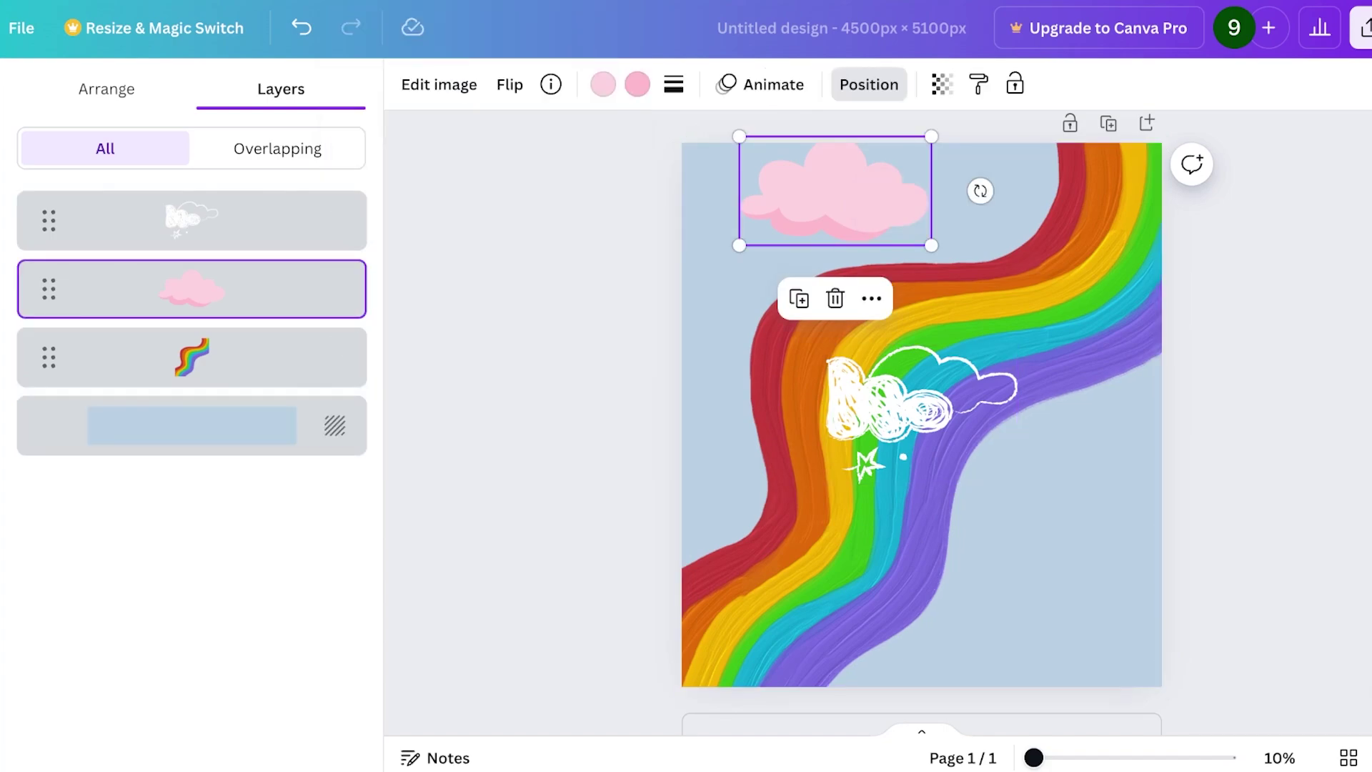
pyautogui.moveTo(834, 191)
pyautogui.mouseDown()
pyautogui.moveTo(955, 202)
pyautogui.moveTo(983, 168)
pyautogui.moveTo(1013, 178)
pyautogui.moveTo(1018, 345)
pyautogui.mouseUp()
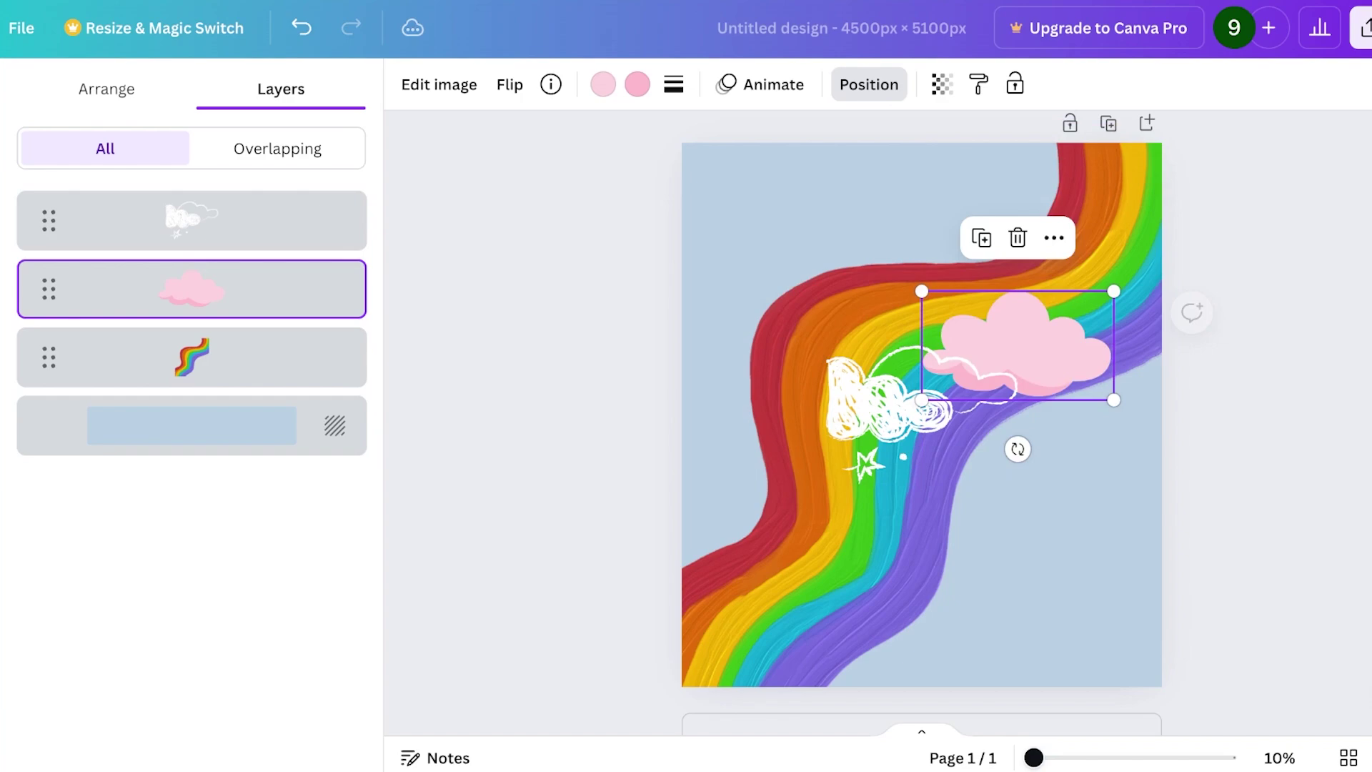
pyautogui.press('Delete')
pyautogui.moveTo(922, 414); pyautogui.dragTo(767, 203)
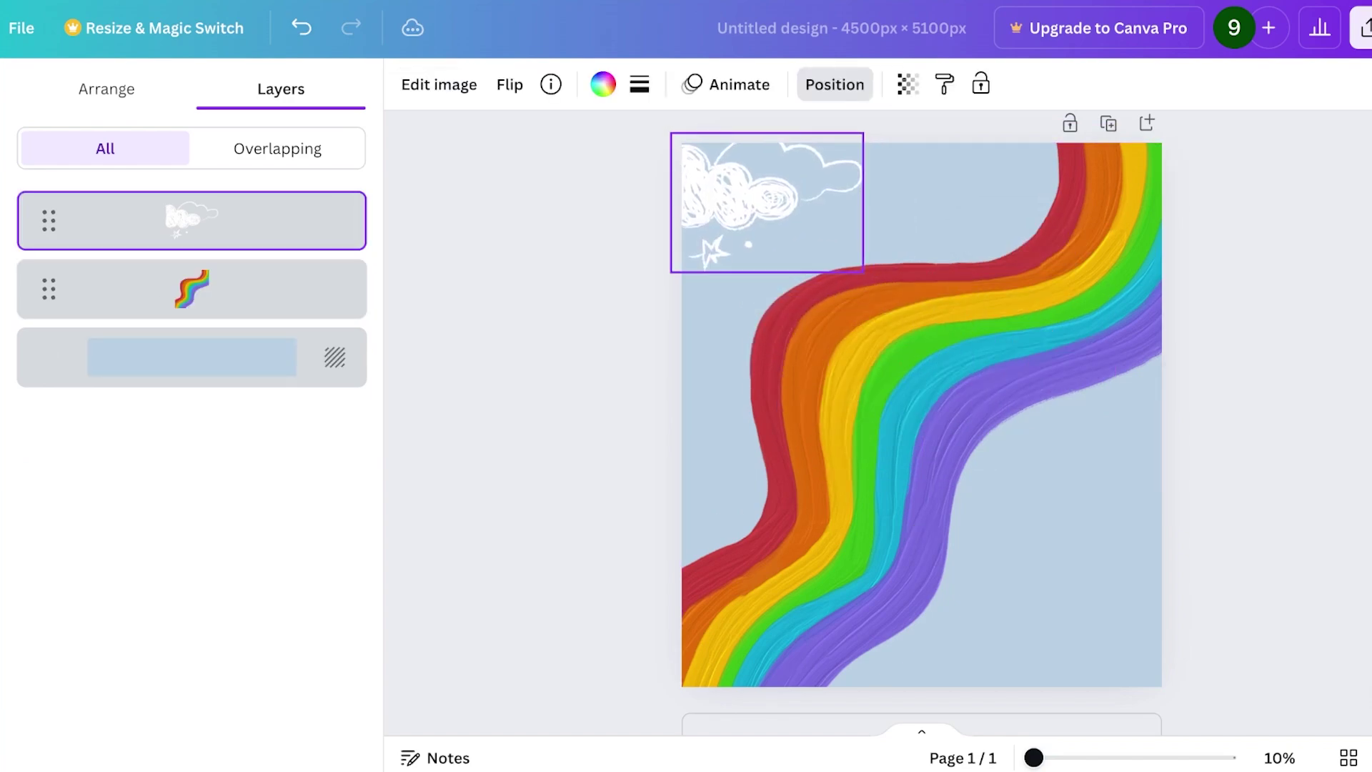
pyautogui.press('Delete')
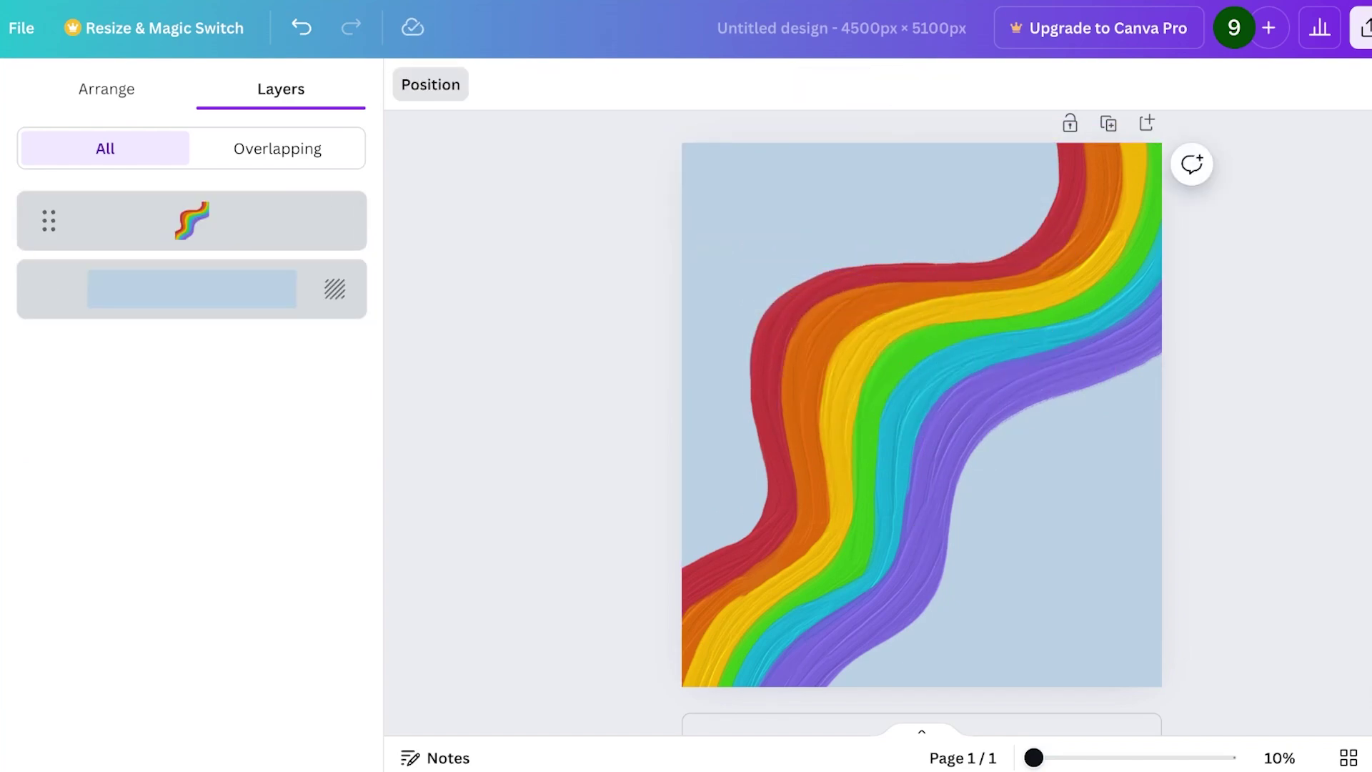
# Return to the elements search for "cloud" and limit the results to graphics.
pyautogui.click(107, 89)
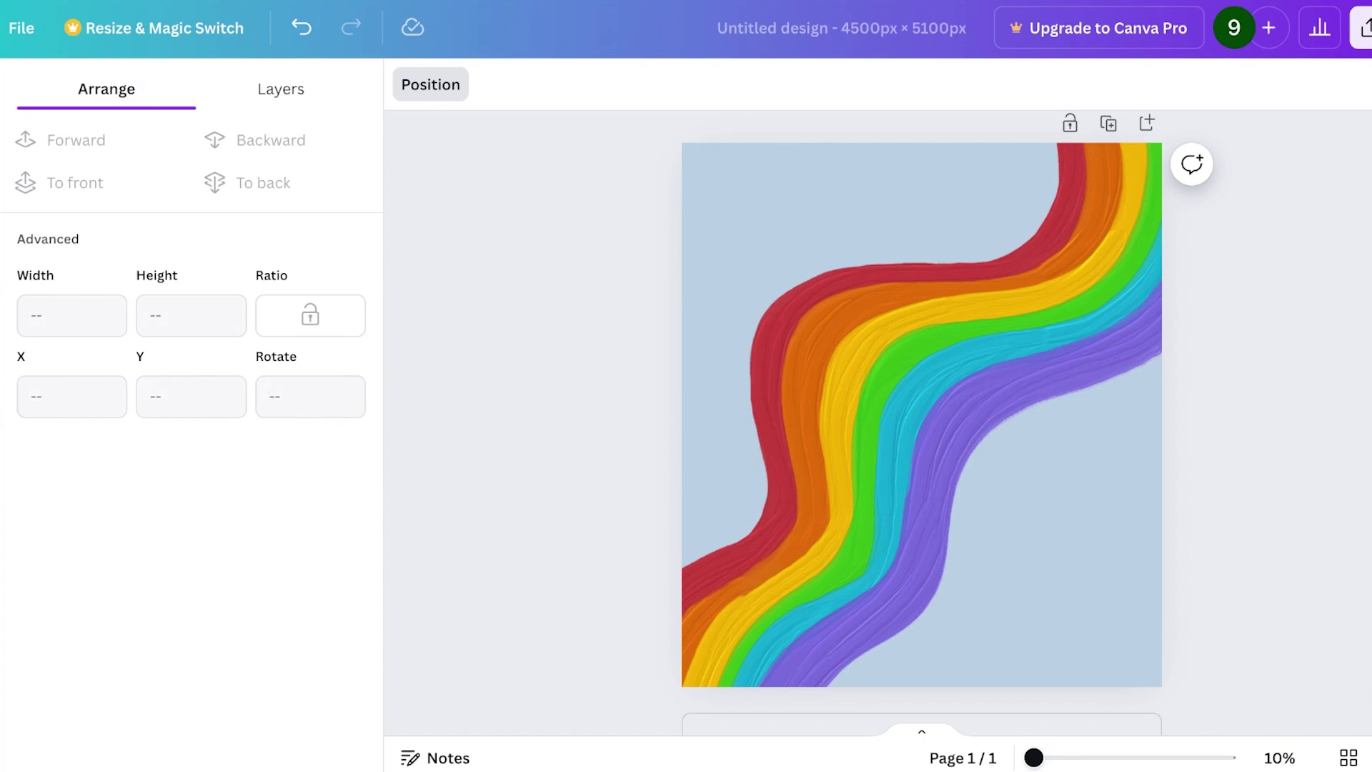
pyautogui.click(1, 172)
pyautogui.click(1, 172)
pyautogui.click(168, 97)
pyautogui.click(79, 191)
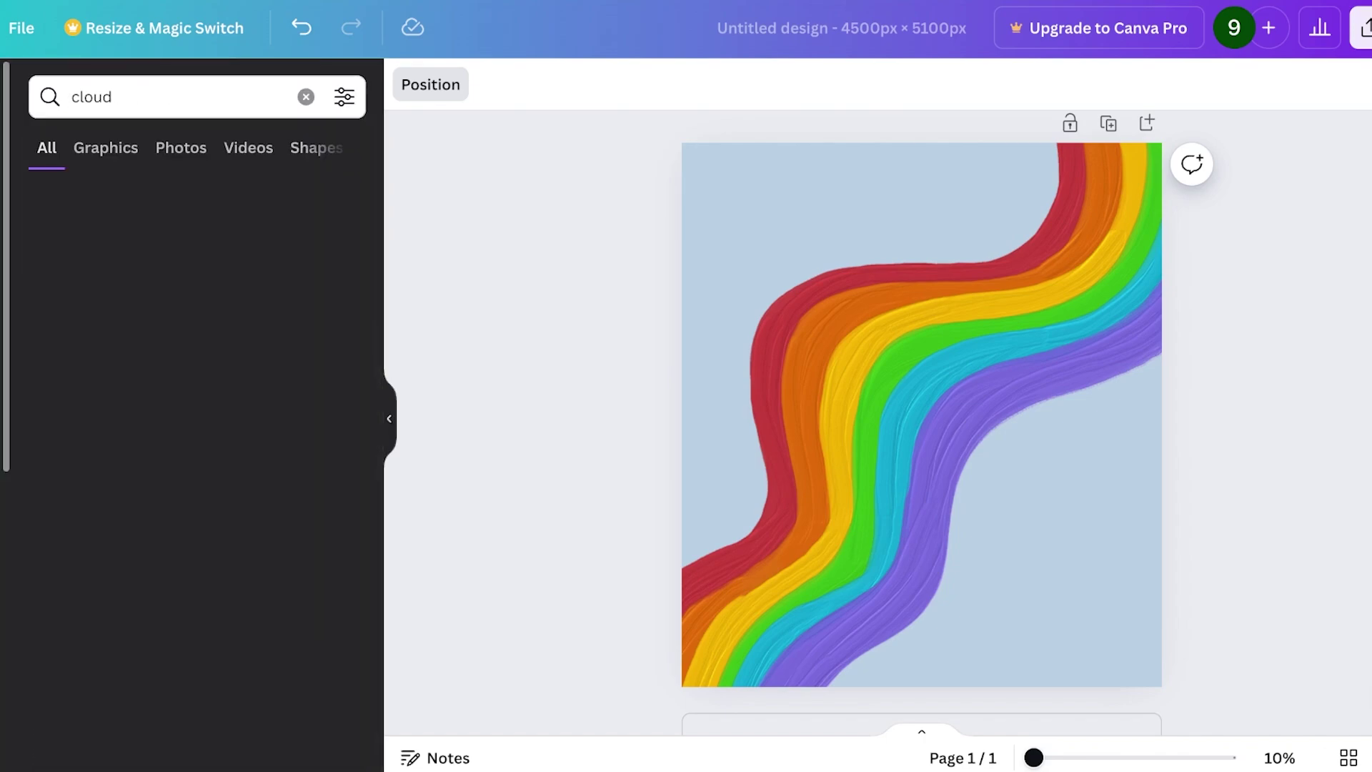
pyautogui.click(327, 405)
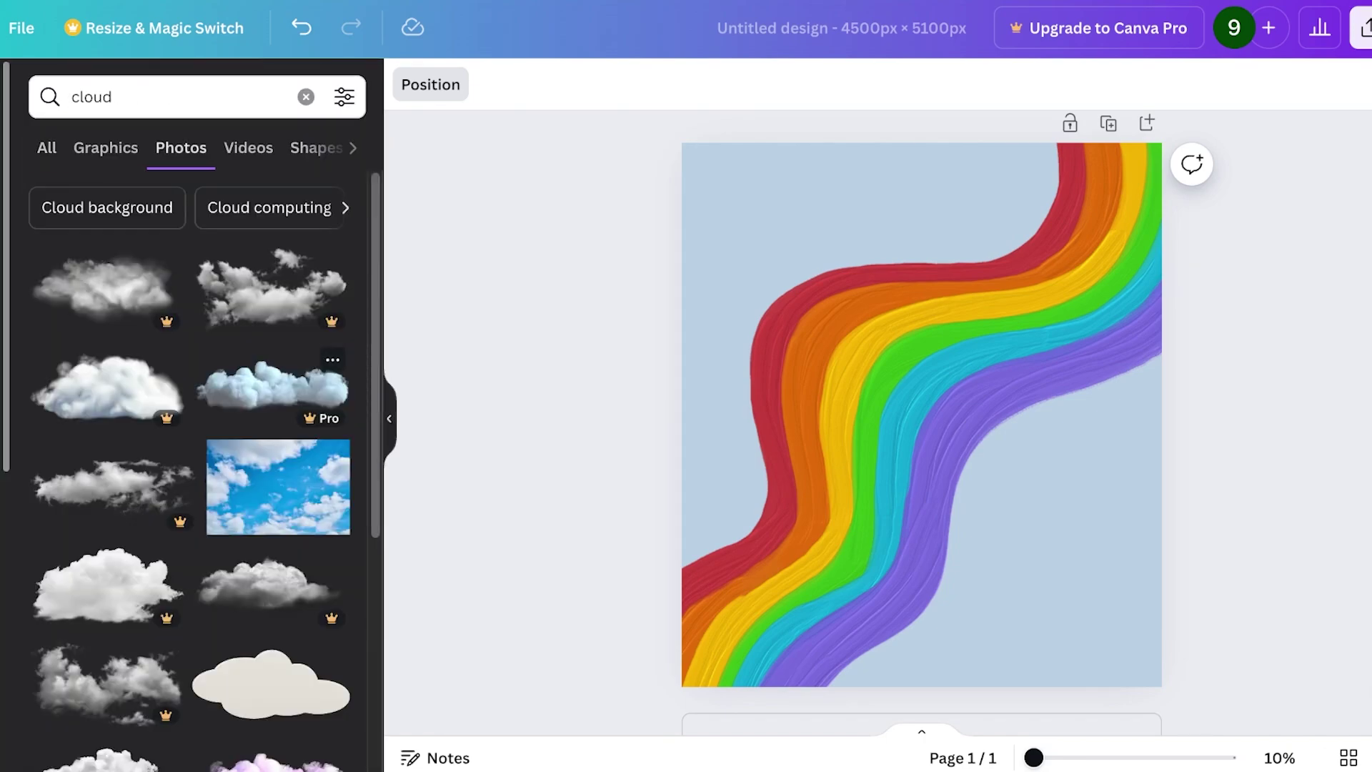
pyautogui.scroll(-15, 327, 405)
pyautogui.click(106, 148)
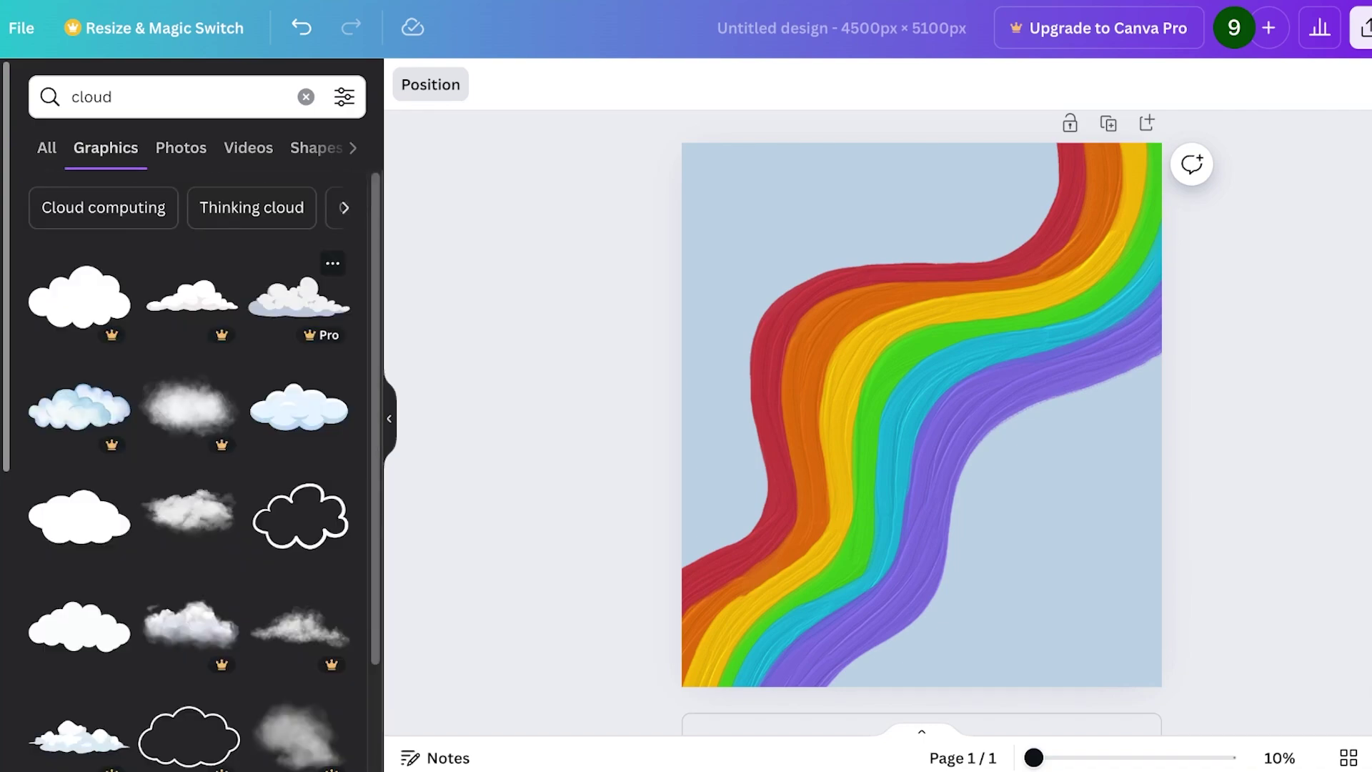
# Find the white double scribbled cloud among the graphics and place it at the page's upper edge, beside the rainbow's red band.
pyautogui.scroll(-2, 300, 336)
pyautogui.scroll(-5, 189, 472)
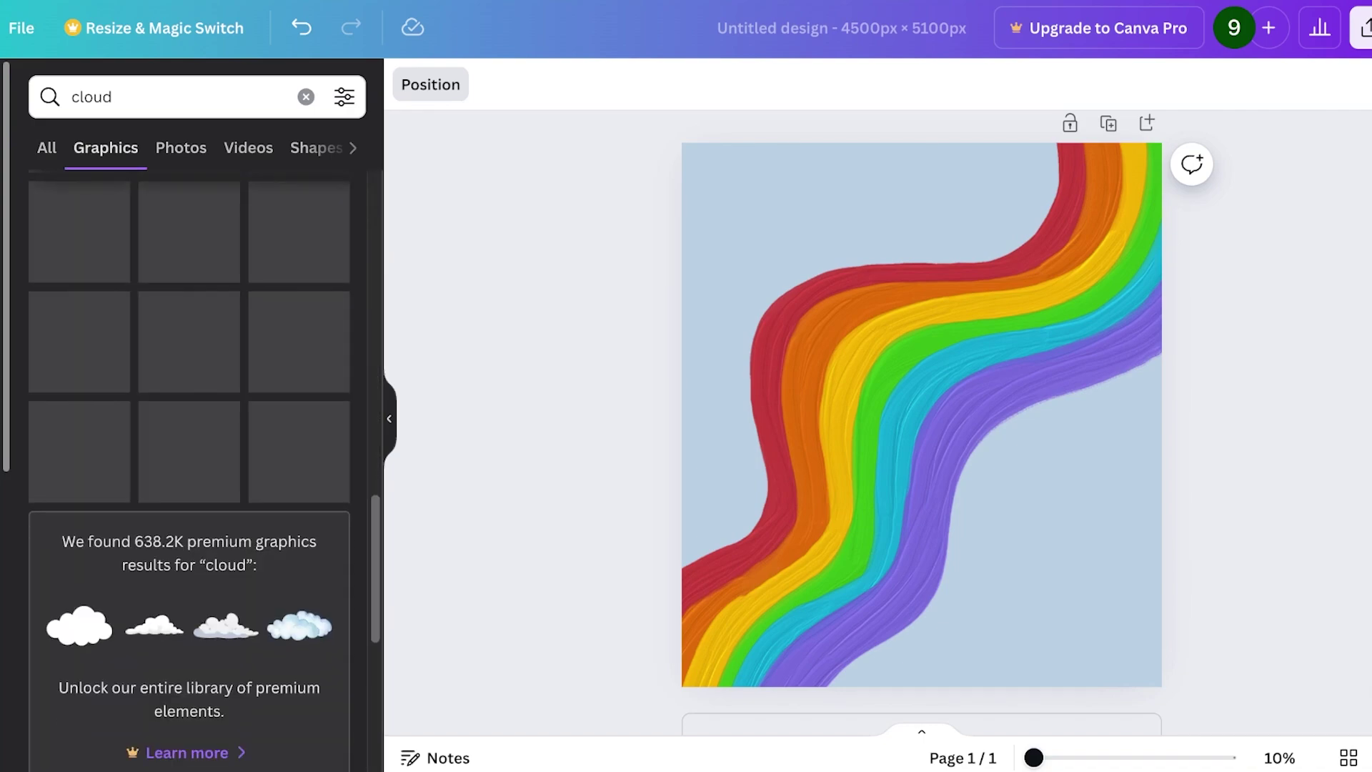
pyautogui.scroll(-3, 300, 440)
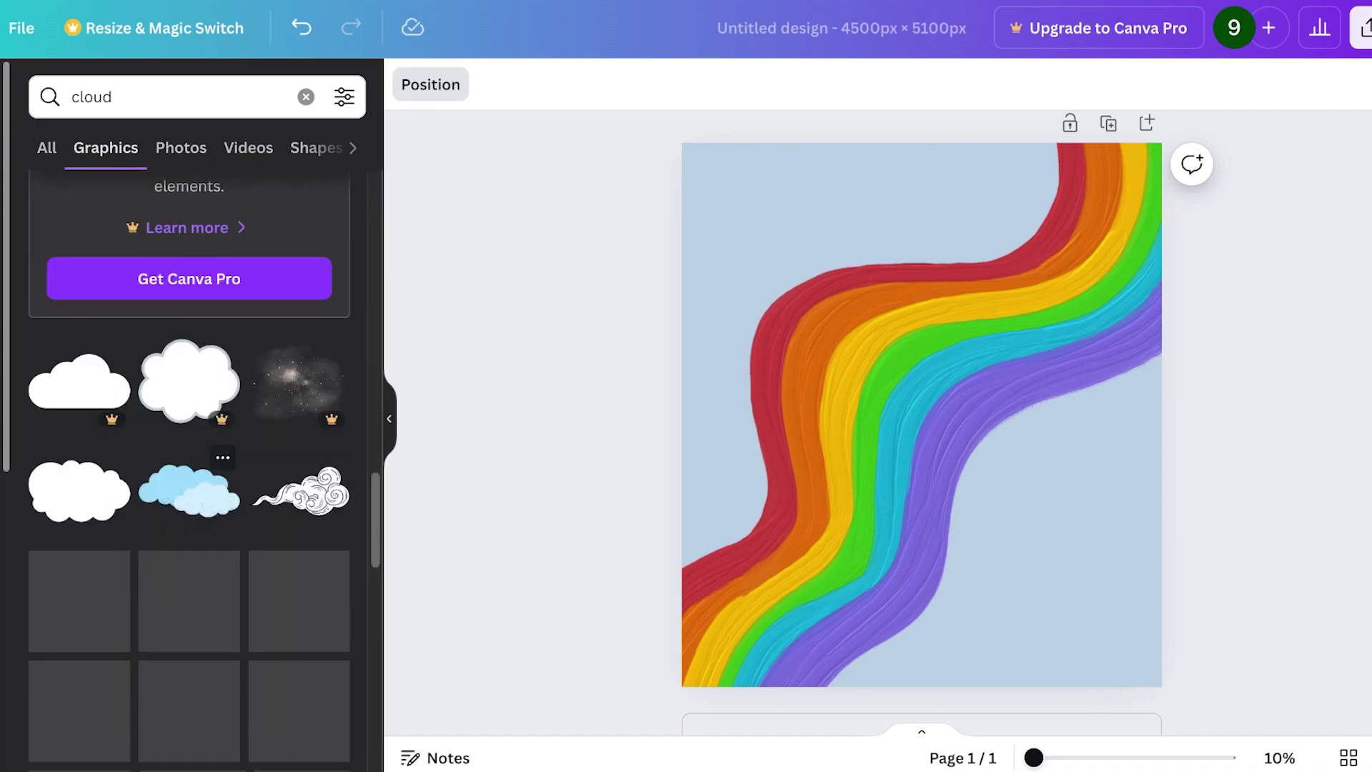
pyautogui.scroll(-10, 300, 428)
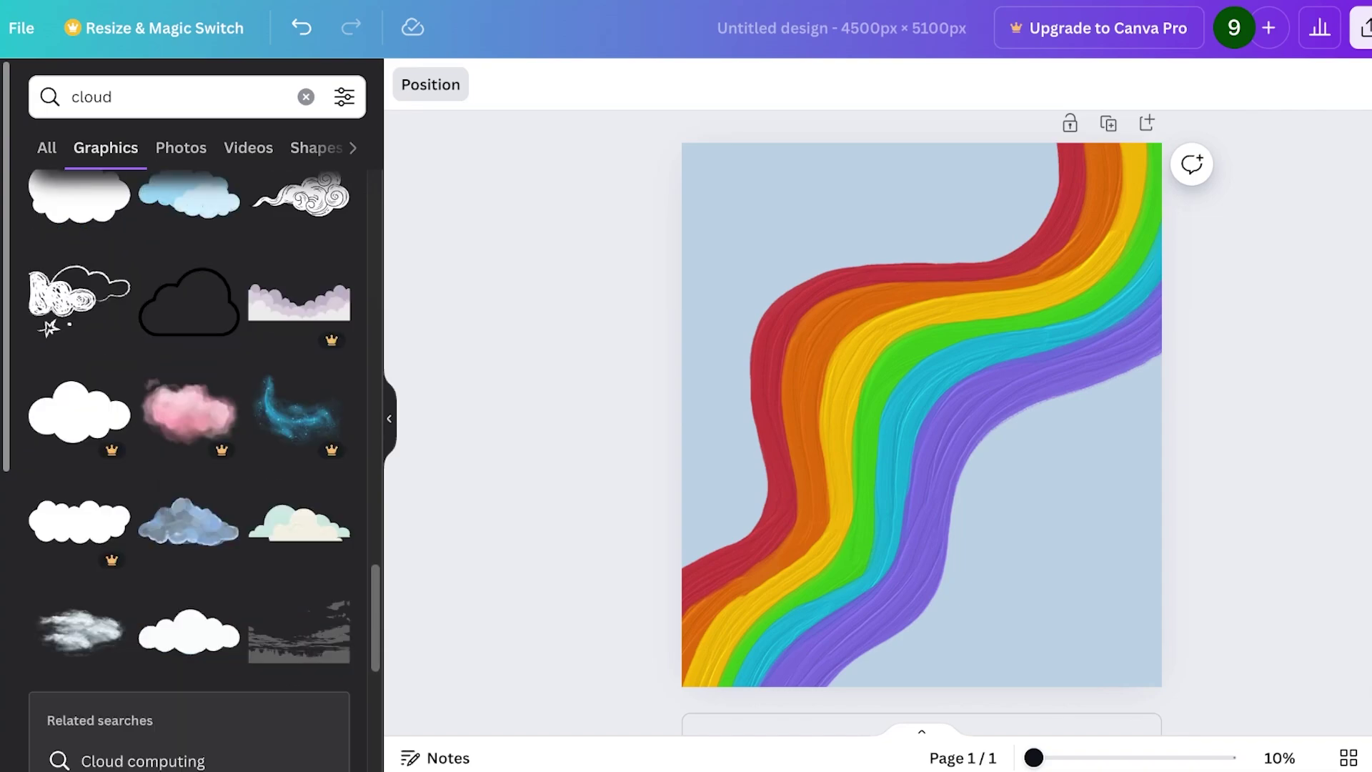
pyautogui.scroll(-6, 300, 414)
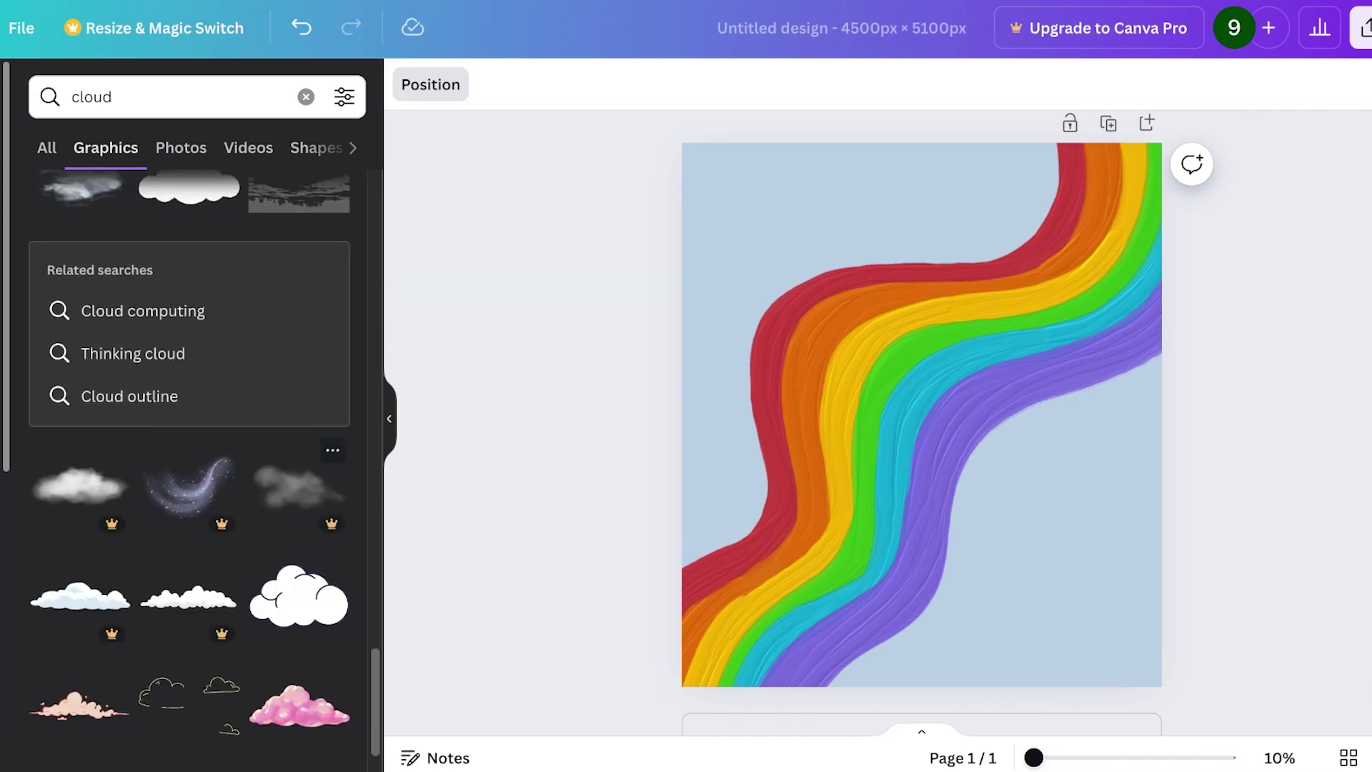
pyautogui.scroll(-5, 189, 600)
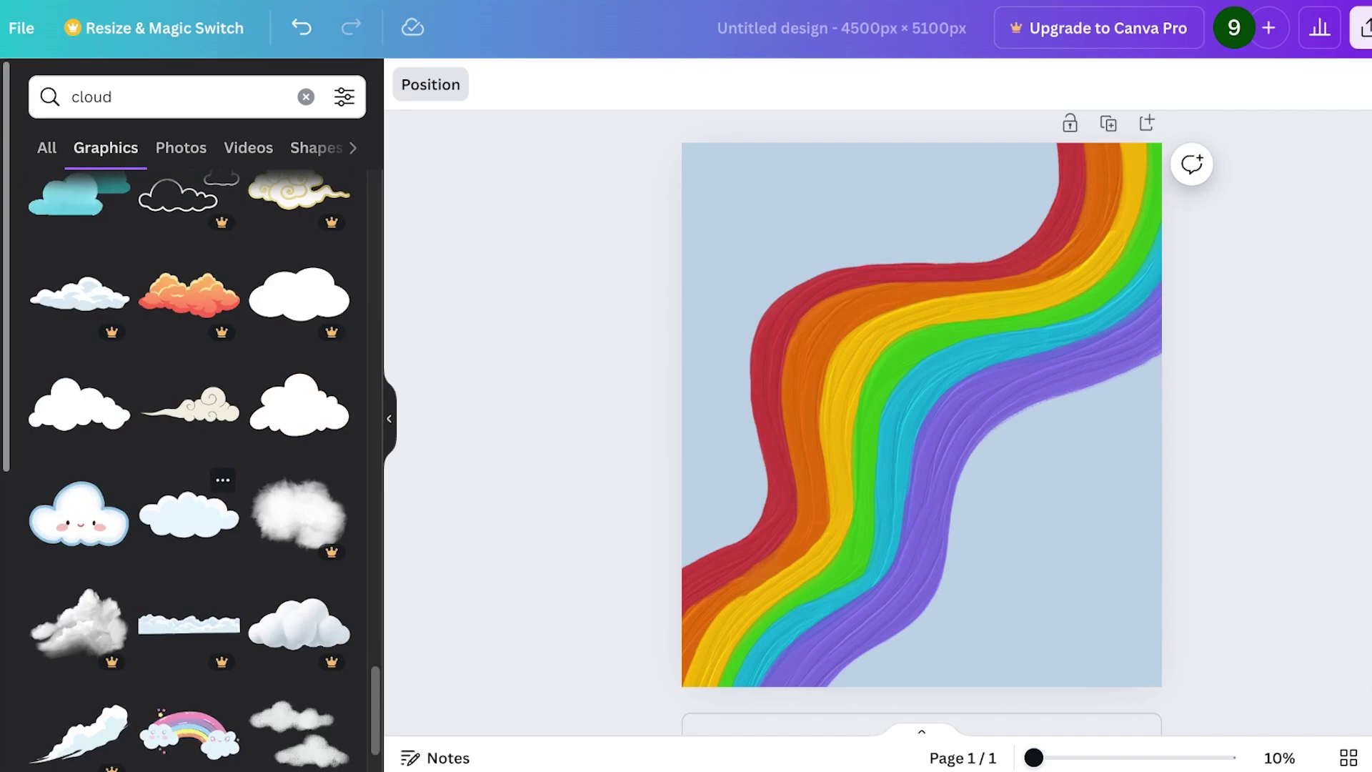
pyautogui.scroll(-3, 190, 603)
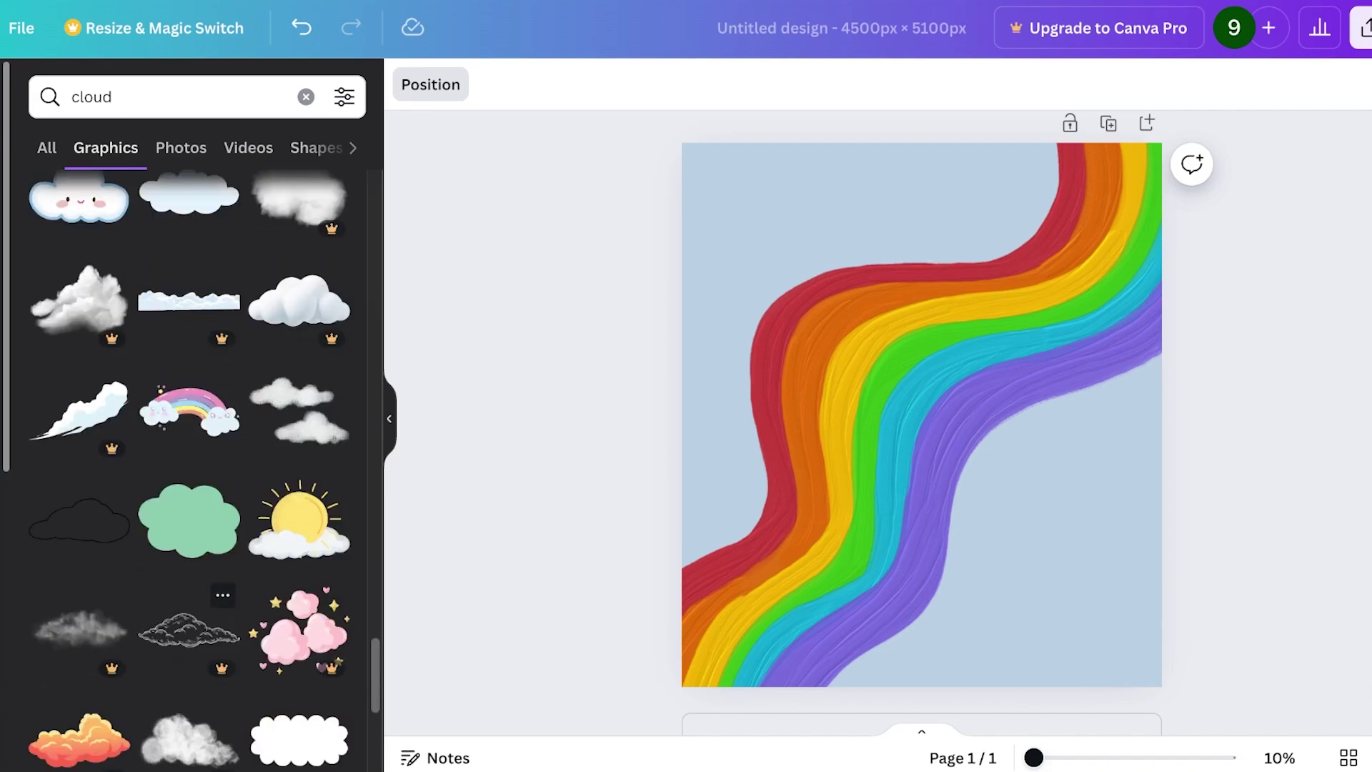
pyautogui.scroll(-6, 300, 414)
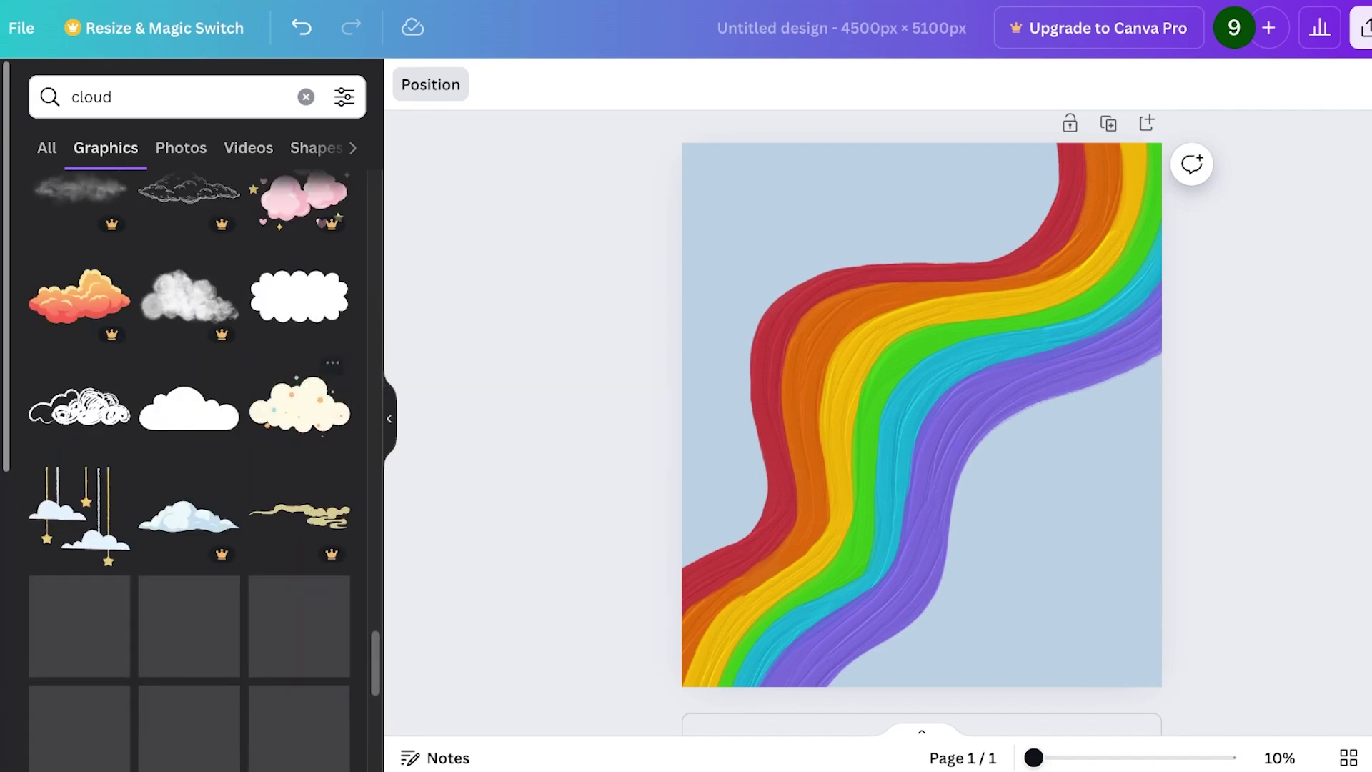
pyautogui.scroll(-1, 79, 415)
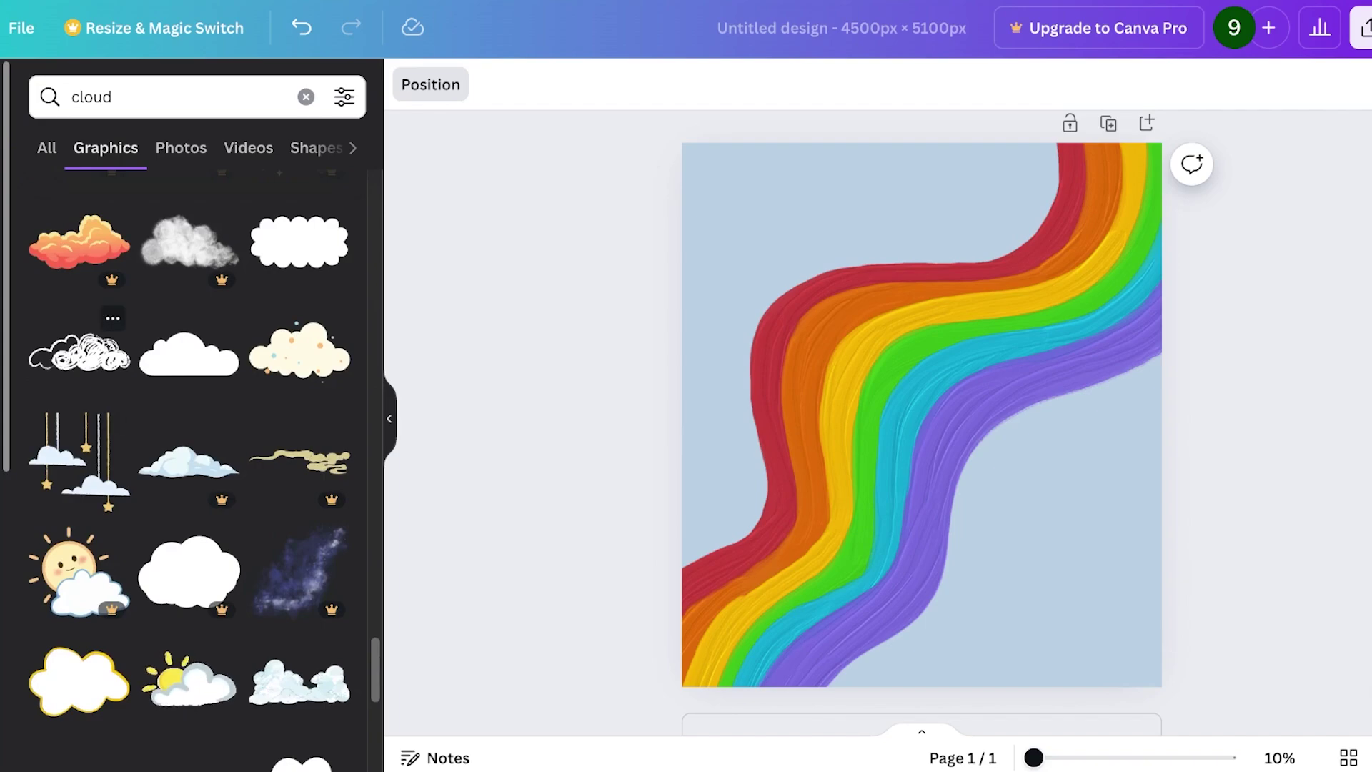
pyautogui.click(79, 351)
pyautogui.moveTo(919, 413)
pyautogui.mouseDown()
pyautogui.moveTo(919, 361)
pyautogui.moveTo(973, 176)
pyautogui.moveTo(952, 190)
pyautogui.moveTo(973, 179)
pyautogui.mouseUp()
# Show all recommendations matching the scribbled cloud and add the white half-outlined cloud and the smiling blue watercolour cloud.
pyautogui.click(310, 451)
pyautogui.click(78, 536)
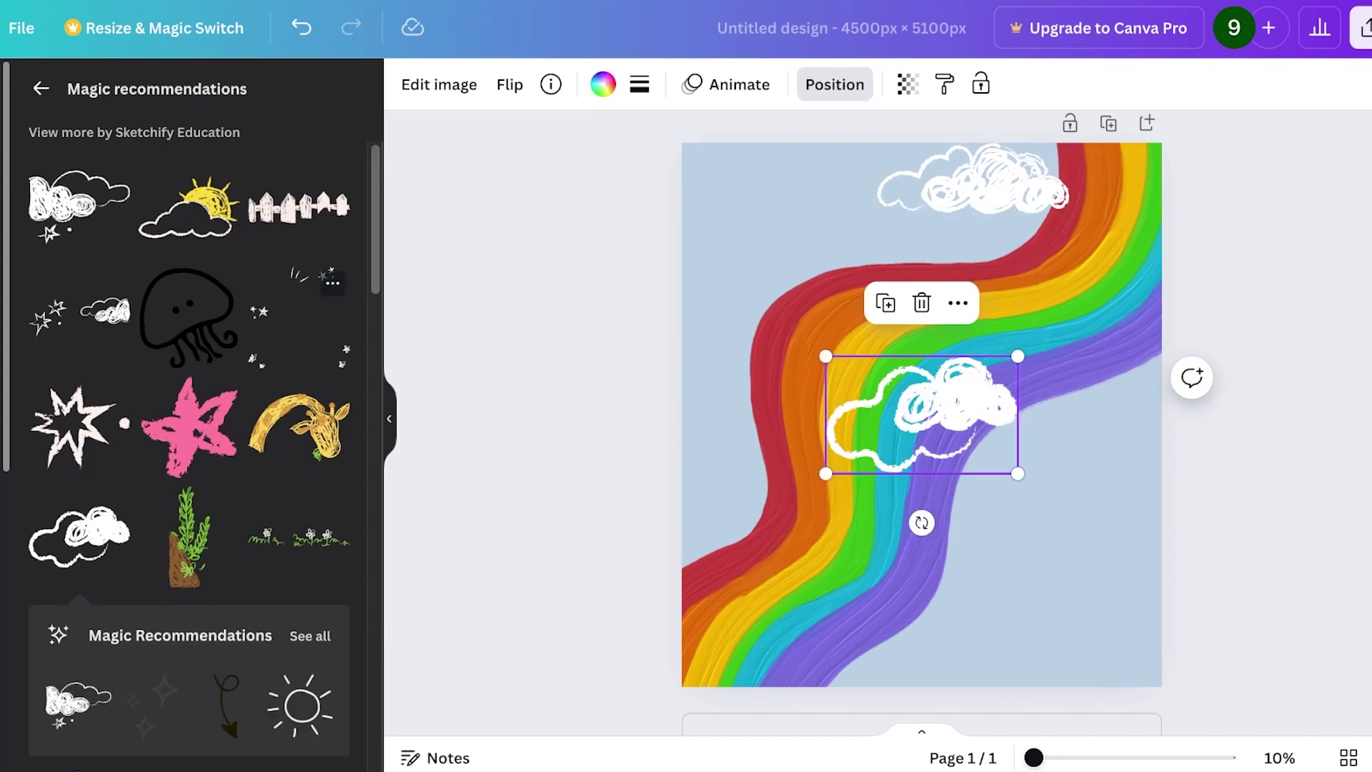
pyautogui.scroll(-6, 190, 428)
pyautogui.scroll(-5, 189, 358)
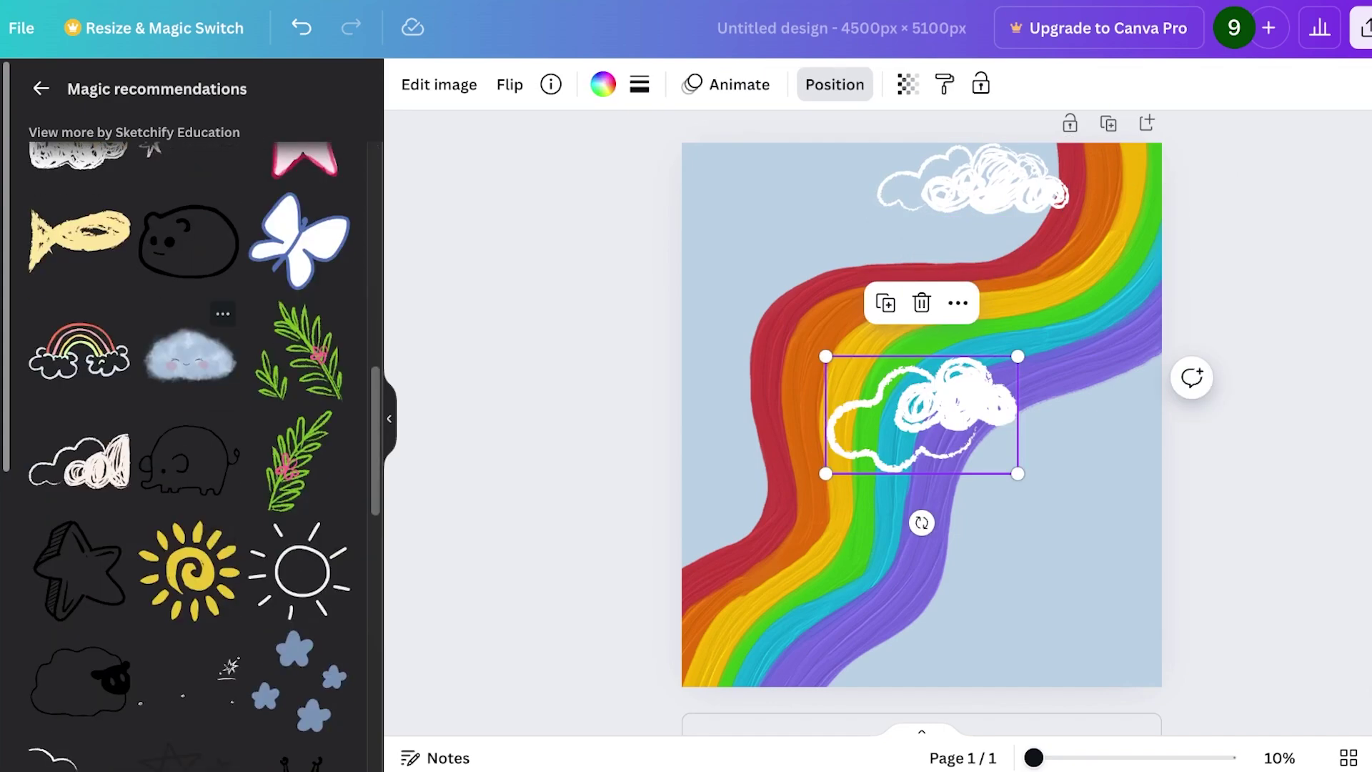
pyautogui.click(190, 355)
# Shrink the smiling watercolour cloud and place it in the page's upper-left corner.
pyautogui.scroll(-6, 189, 429)
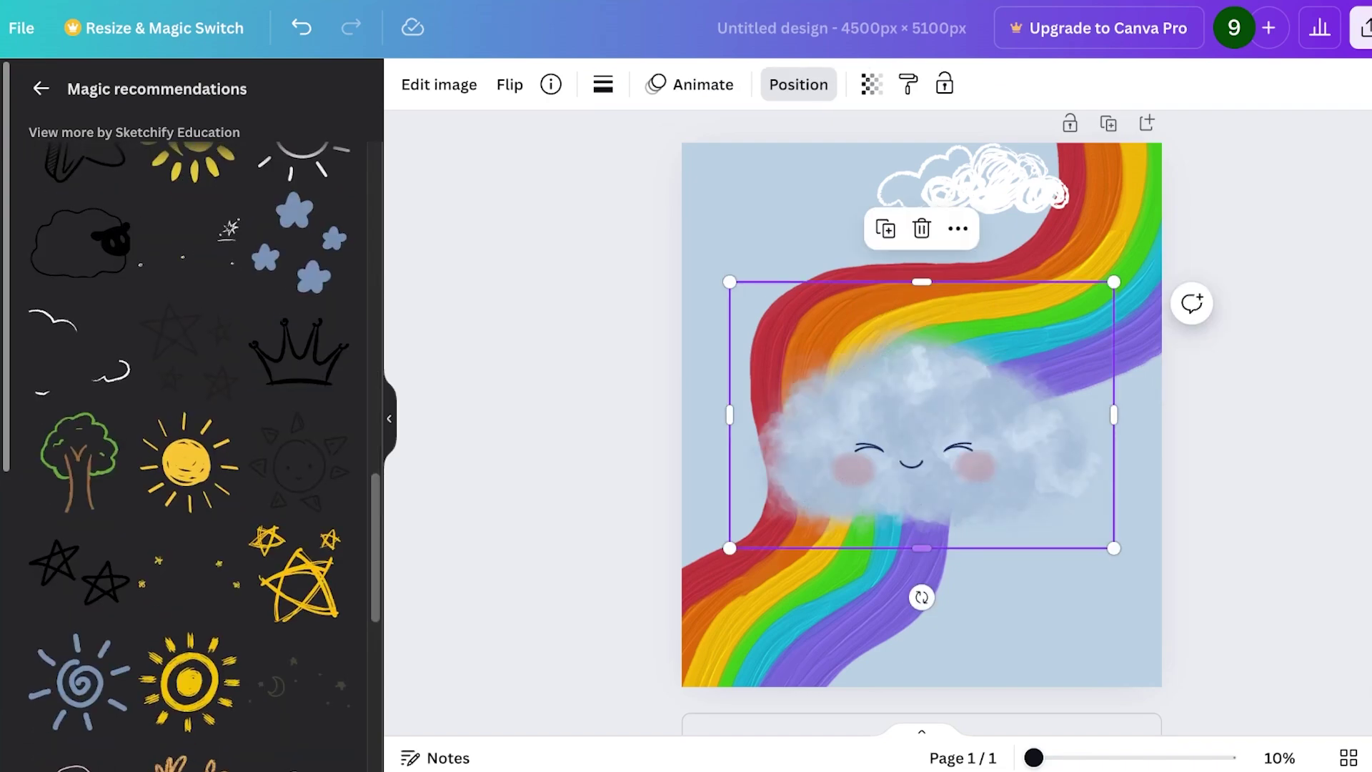
pyautogui.moveTo(729, 548); pyautogui.dragTo(876, 445)
pyautogui.moveTo(986, 379); pyautogui.dragTo(791, 206)
# Shrink the white half-outlined cloud, place it at the page's left edge below the smiling cloud, and send it to the back.
pyautogui.click(928, 413)
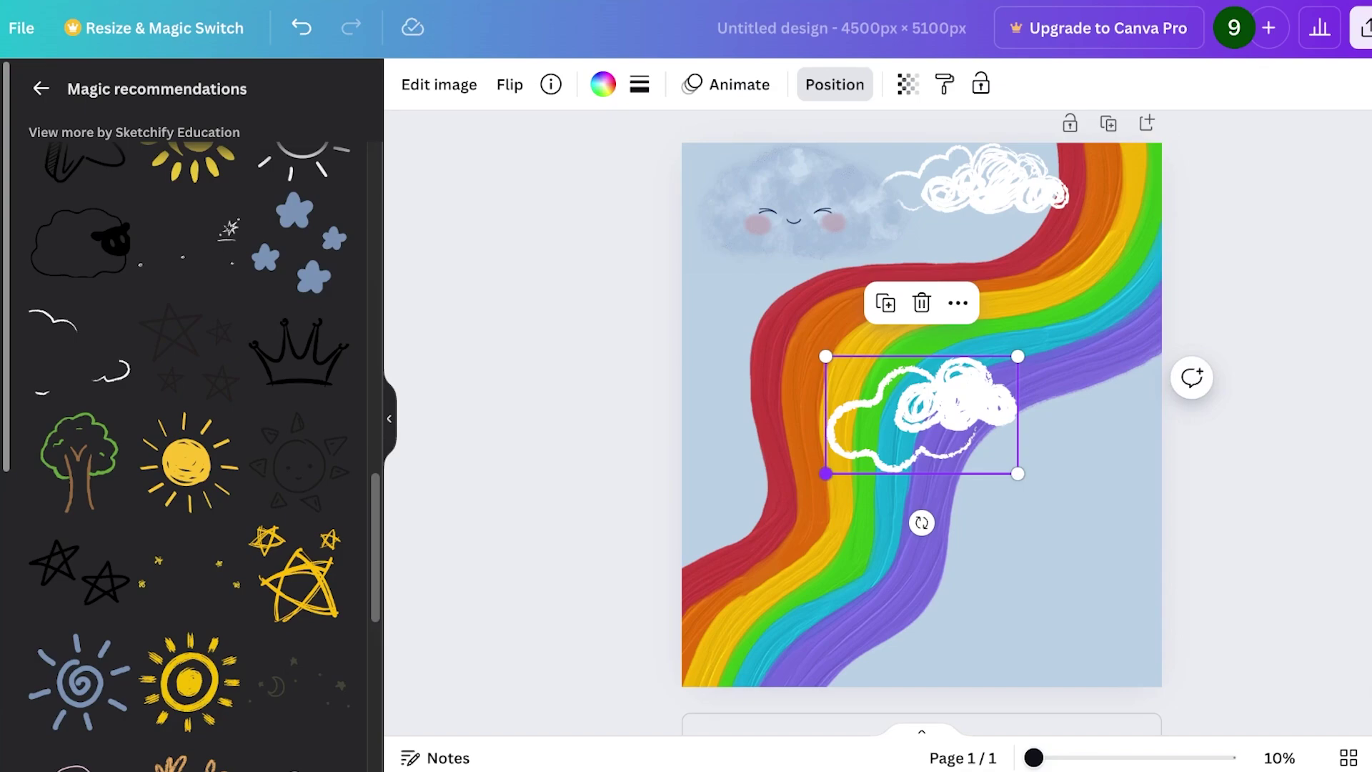
pyautogui.moveTo(826, 473); pyautogui.dragTo(901, 427)
pyautogui.moveTo(974, 391); pyautogui.dragTo(745, 321)
pyautogui.rightClick(744, 322)
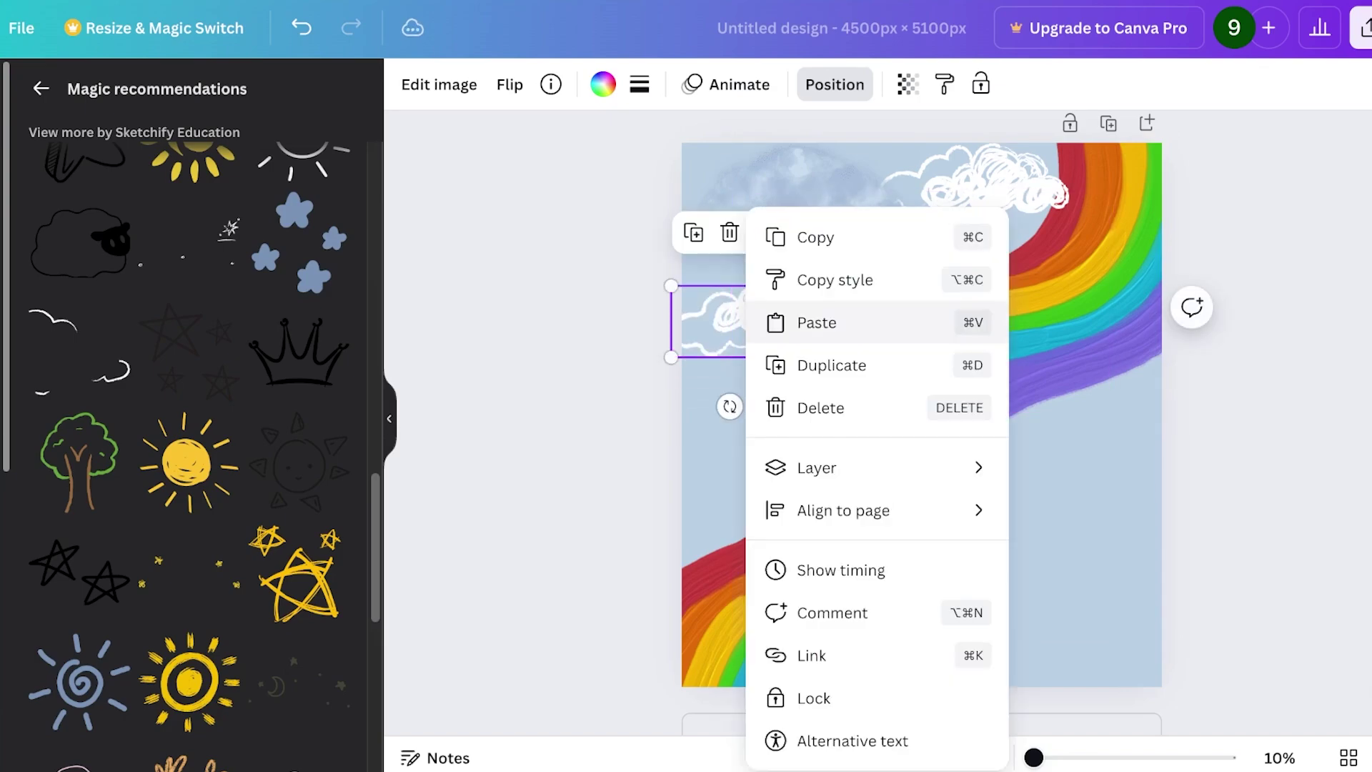
pyautogui.moveTo(857, 467)
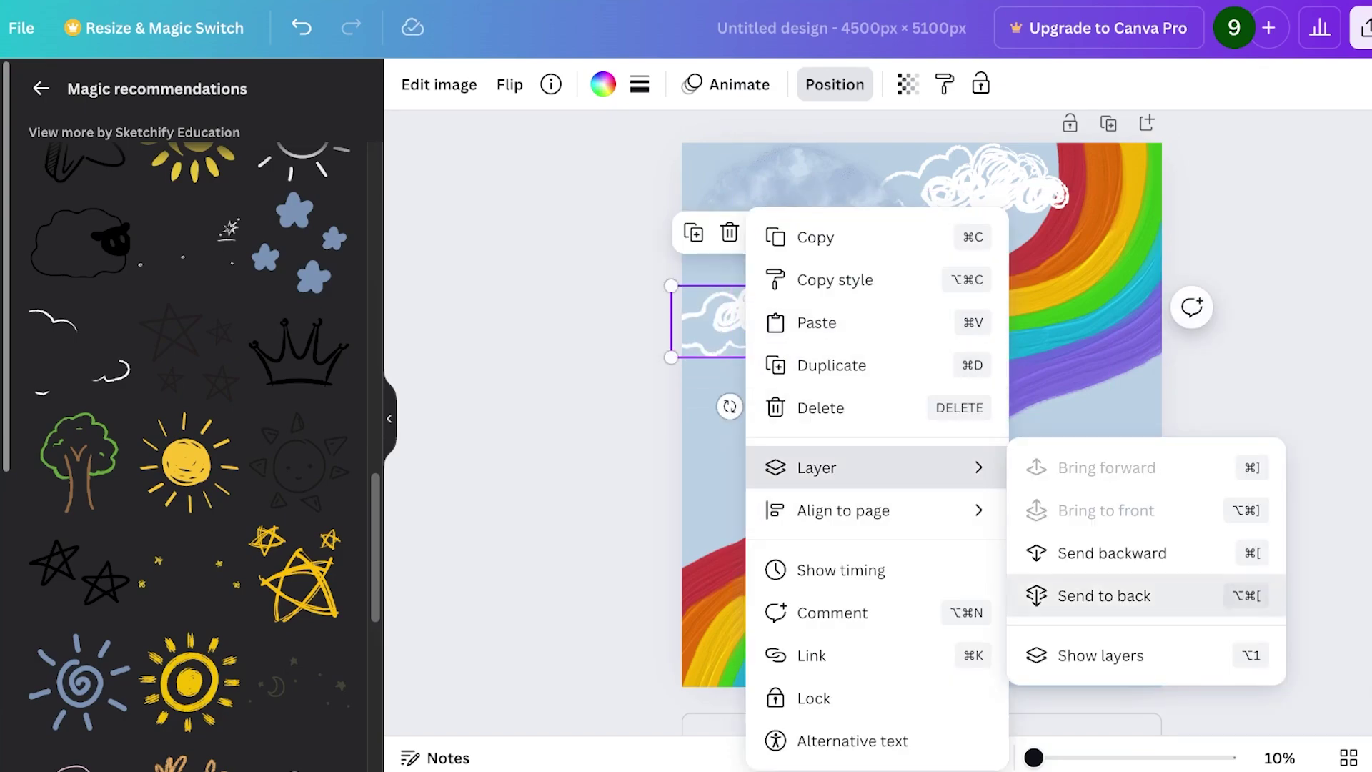
pyautogui.click(1103, 596)
# Enlarge the white double scribbled cloud and position it across the page's upper-right corner, over the rainbow's upper end.
pyautogui.moveTo(996, 183); pyautogui.dragTo(1006, 196)
pyautogui.moveTo(1078, 227); pyautogui.dragTo(1213, 274)
pyautogui.moveTo(1093, 222); pyautogui.dragTo(1068, 200)
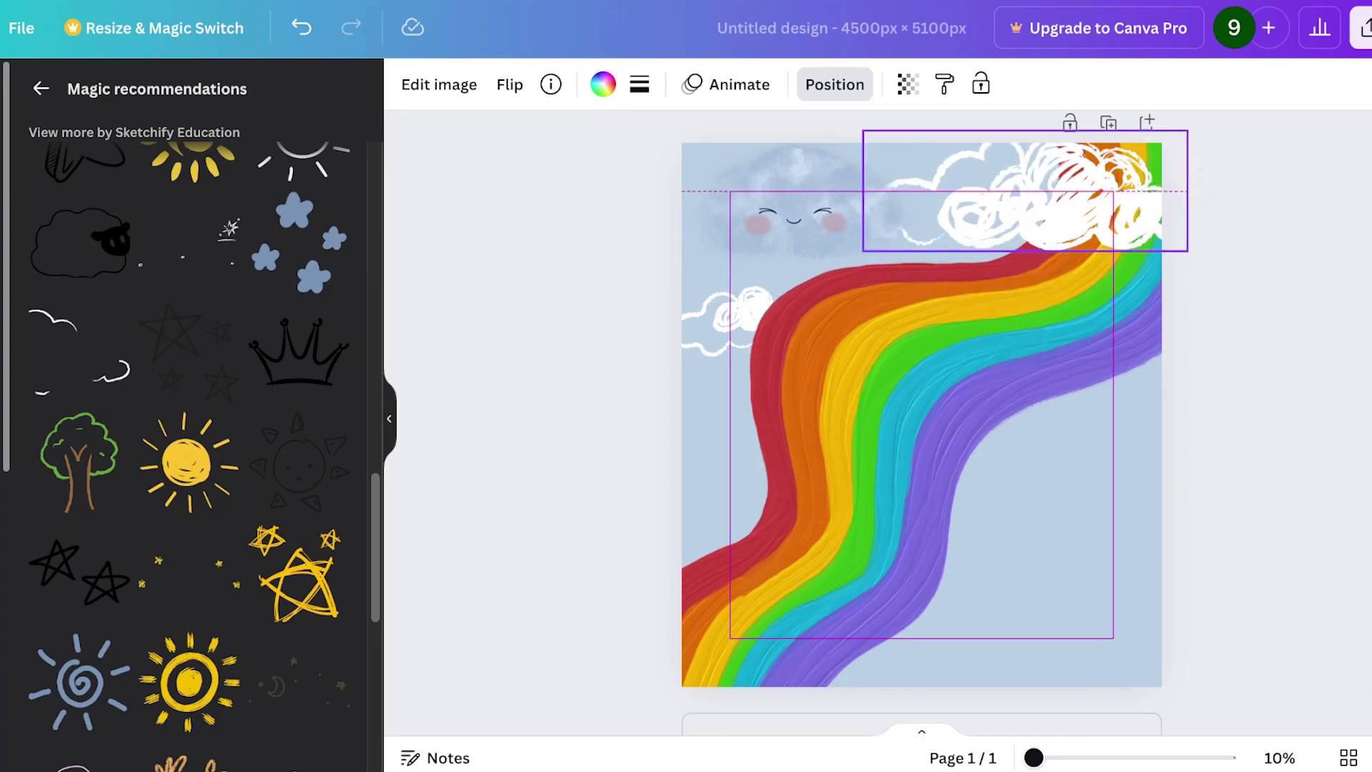
# Slightly enlarge the white double scribbled cloud at the page's upper-right corner and send it to the back, behind the rainbow.
pyautogui.moveTo(1187, 250); pyautogui.dragTo(1183, 261)
pyautogui.rightClick(1021, 208)
pyautogui.moveTo(1114, 467)
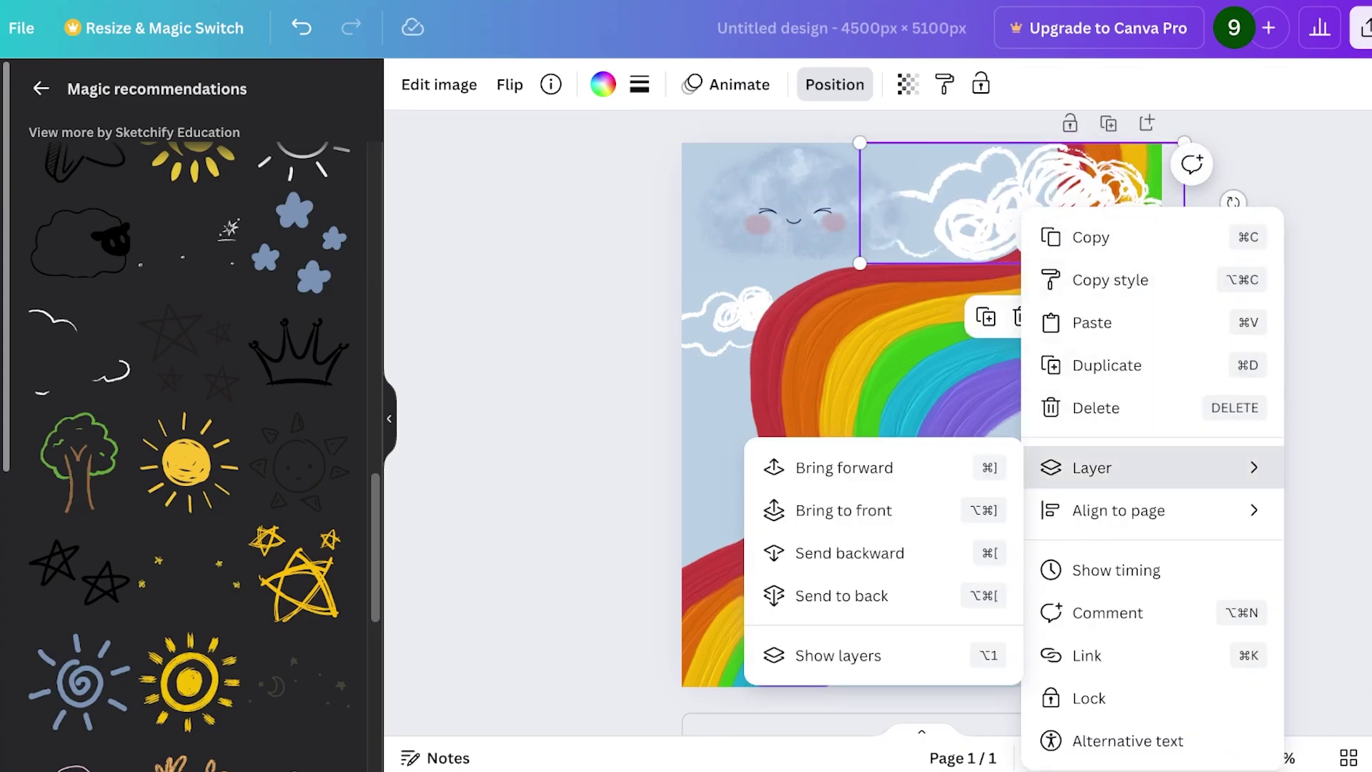
pyautogui.click(842, 595)
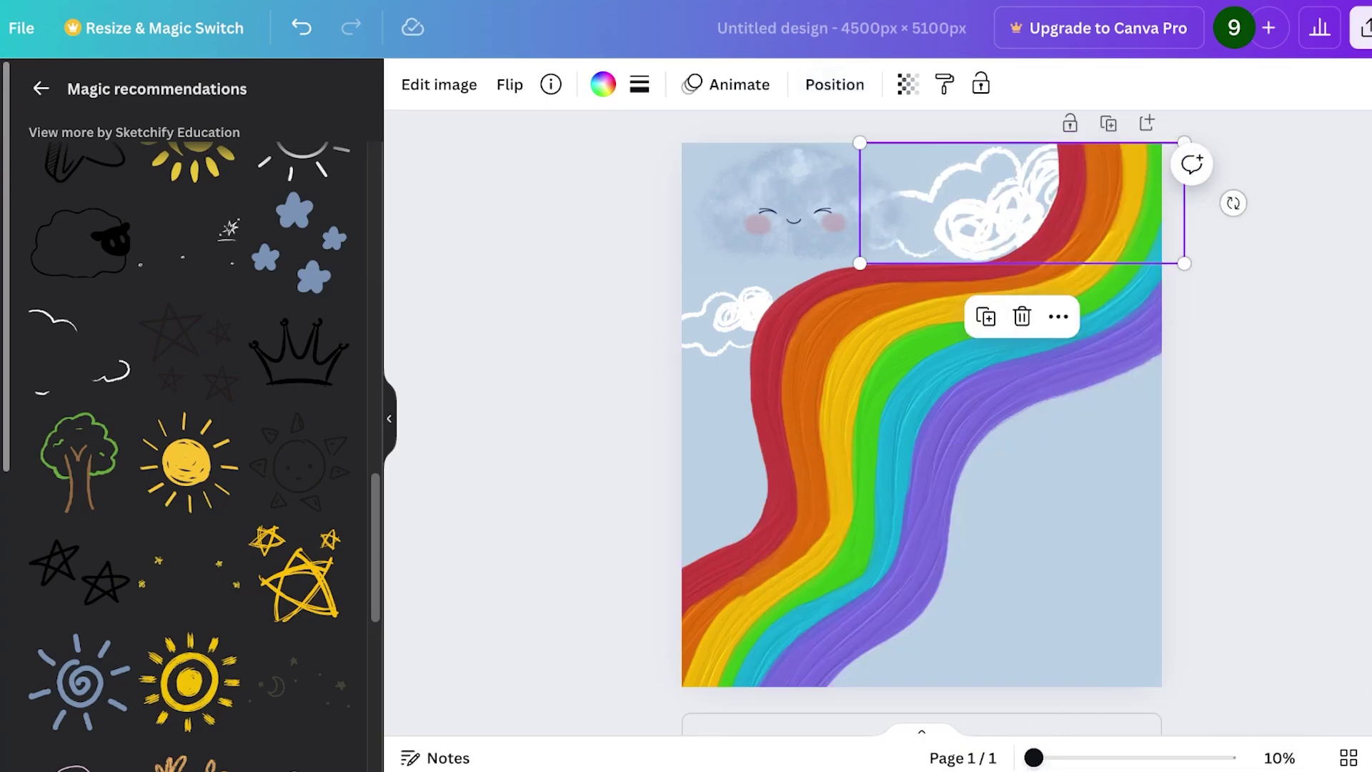
# Leave the cloud recommendations and search the elements library for "grass flowers".
pyautogui.click(40, 89)
pyautogui.click(131, 98)
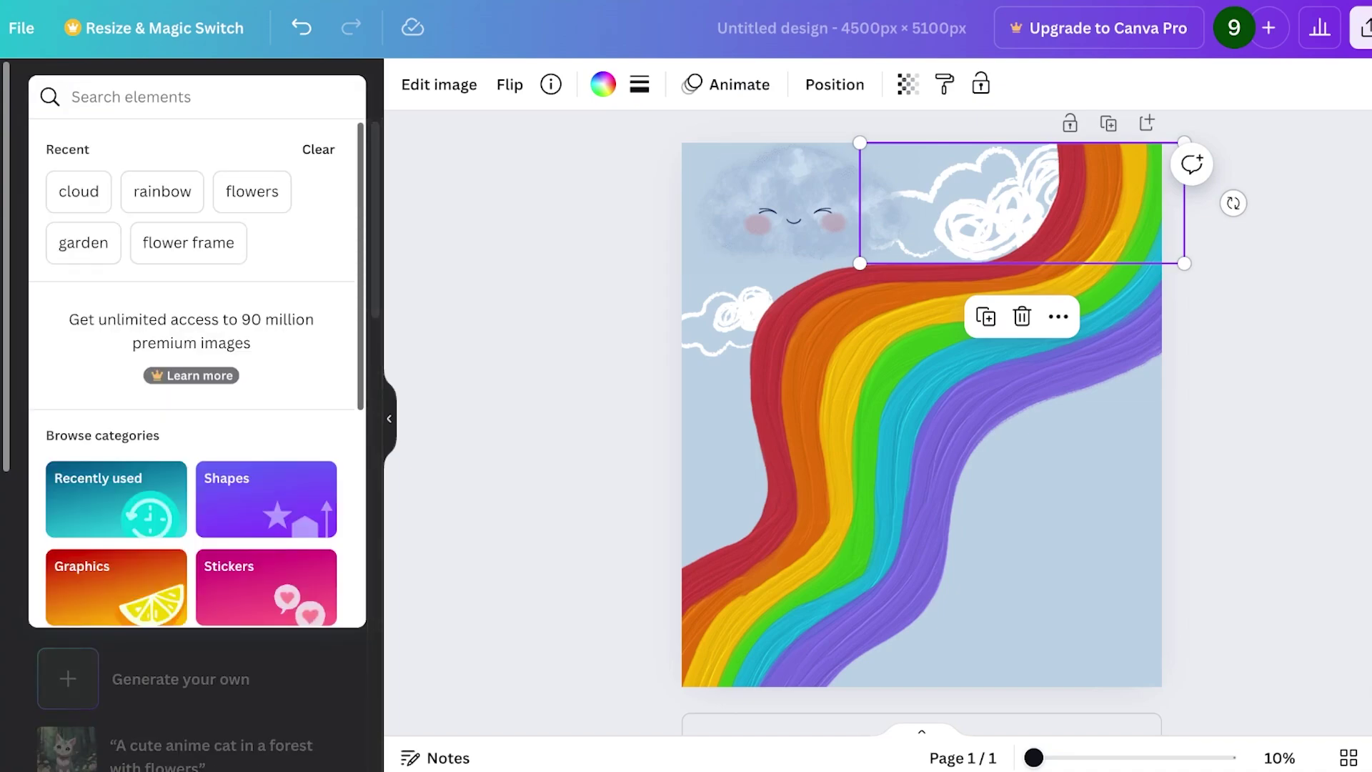
pyautogui.write('gra')
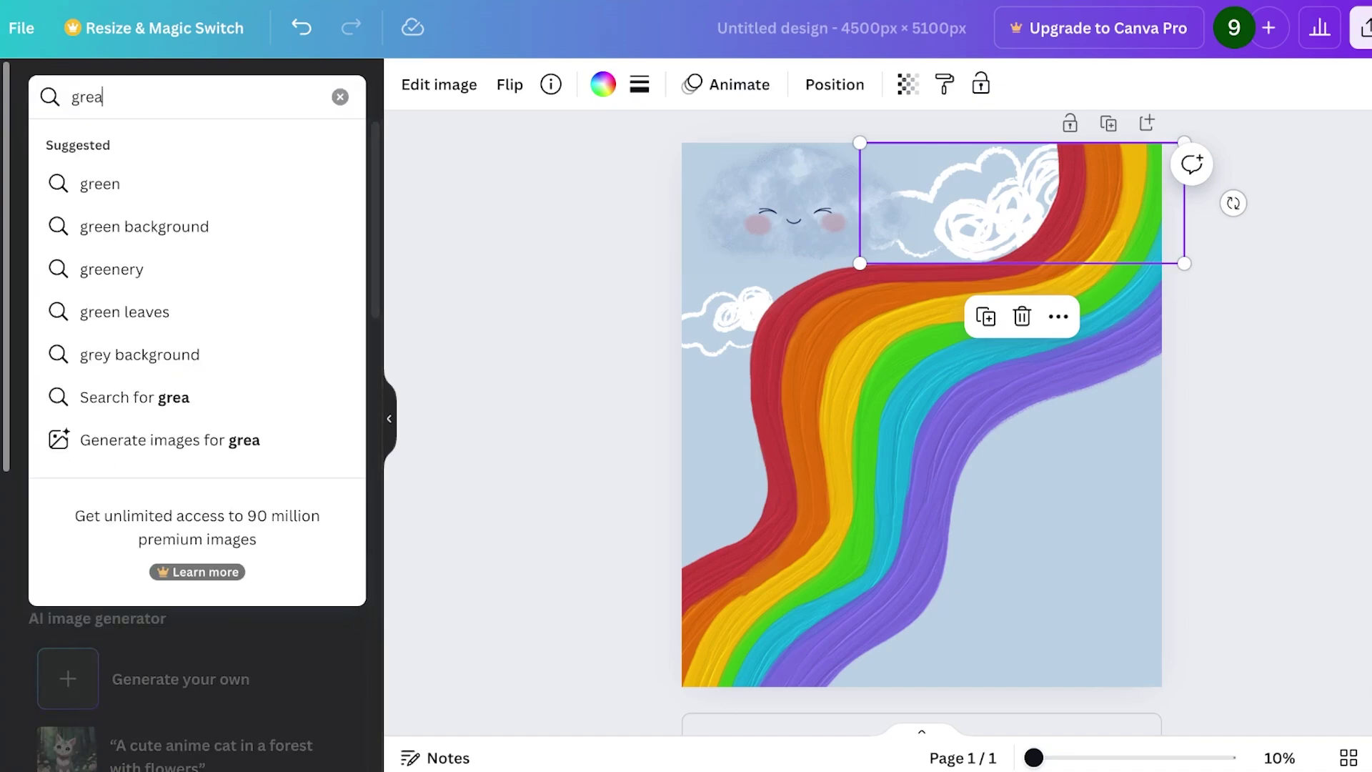
pyautogui.write('ss flowers')
pyautogui.press('Return')
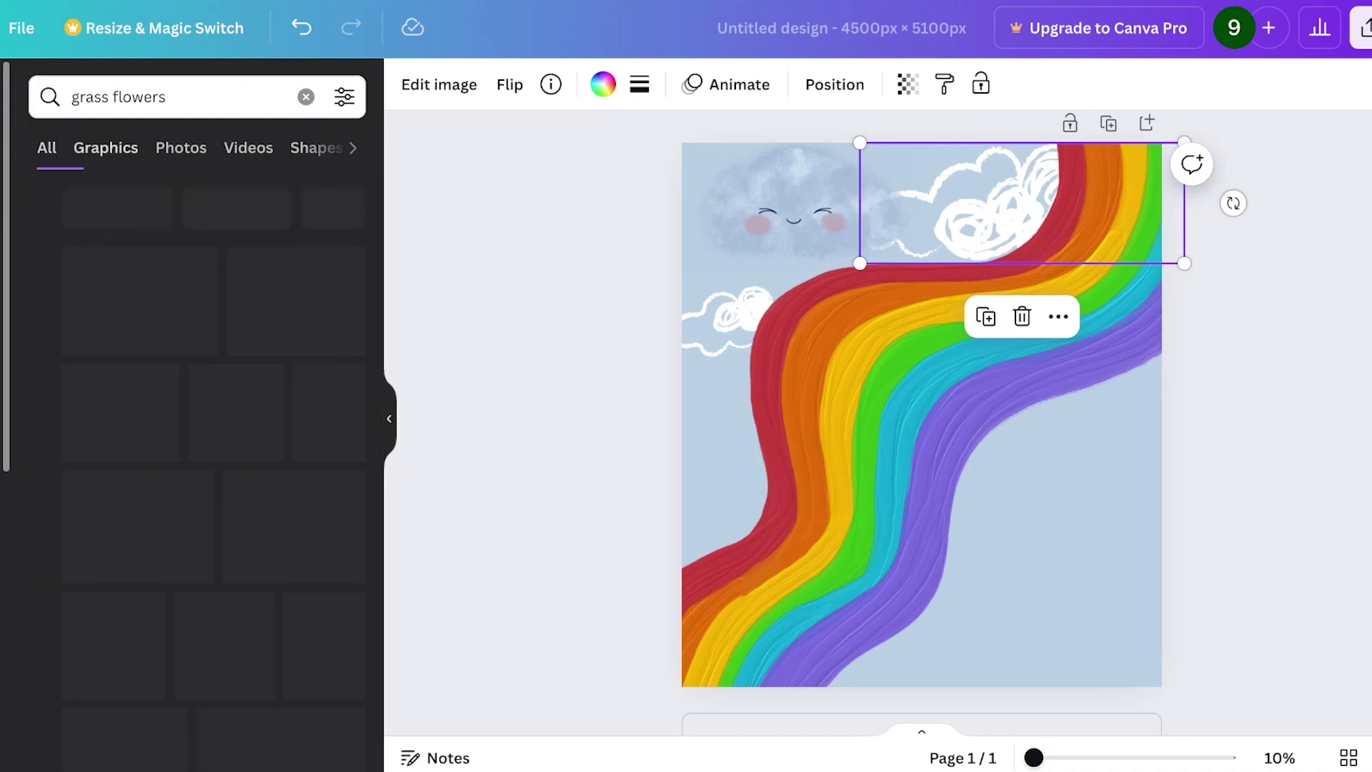
# Add the grass clump with magenta flowers, shrink it, and place it at the page's lower-right corner.
pyautogui.click(79, 458)
pyautogui.moveTo(922, 421); pyautogui.dragTo(1100, 621)
pyautogui.click(997, 520)
pyautogui.click(1061, 593)
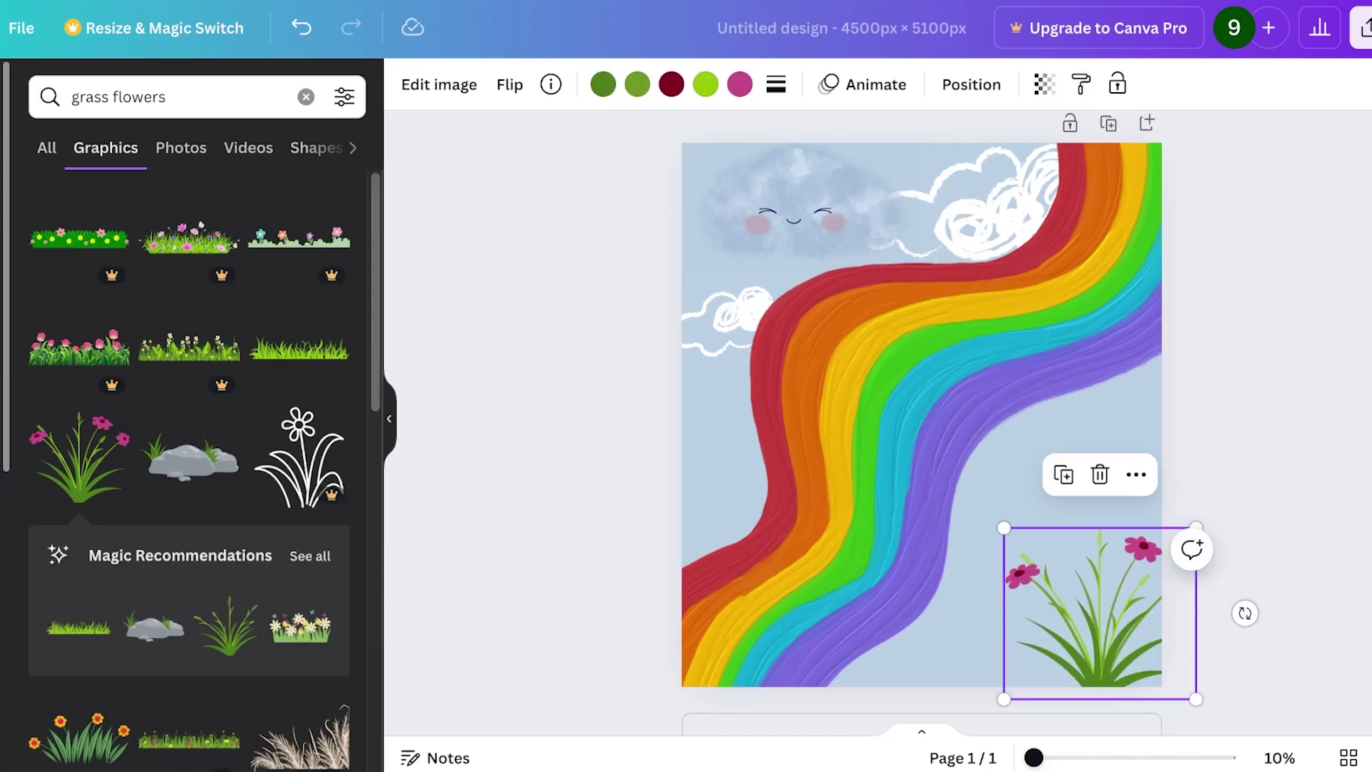
pyautogui.moveTo(1004, 527); pyautogui.dragTo(1101, 614)
pyautogui.moveTo(1144, 658); pyautogui.dragTo(1066, 663)
# Duplicate the flowering grass repeatedly to build a dense flower bed along the page's lower-right edge, with several copies enlarged.
pyautogui.hotkey('ctrl', 'd')
pyautogui.moveTo(1204, 590); pyautogui.dragTo(1113, 673)
pyautogui.hotkey('ctrl', 'd')
pyautogui.hotkey('ctrl', 'd')
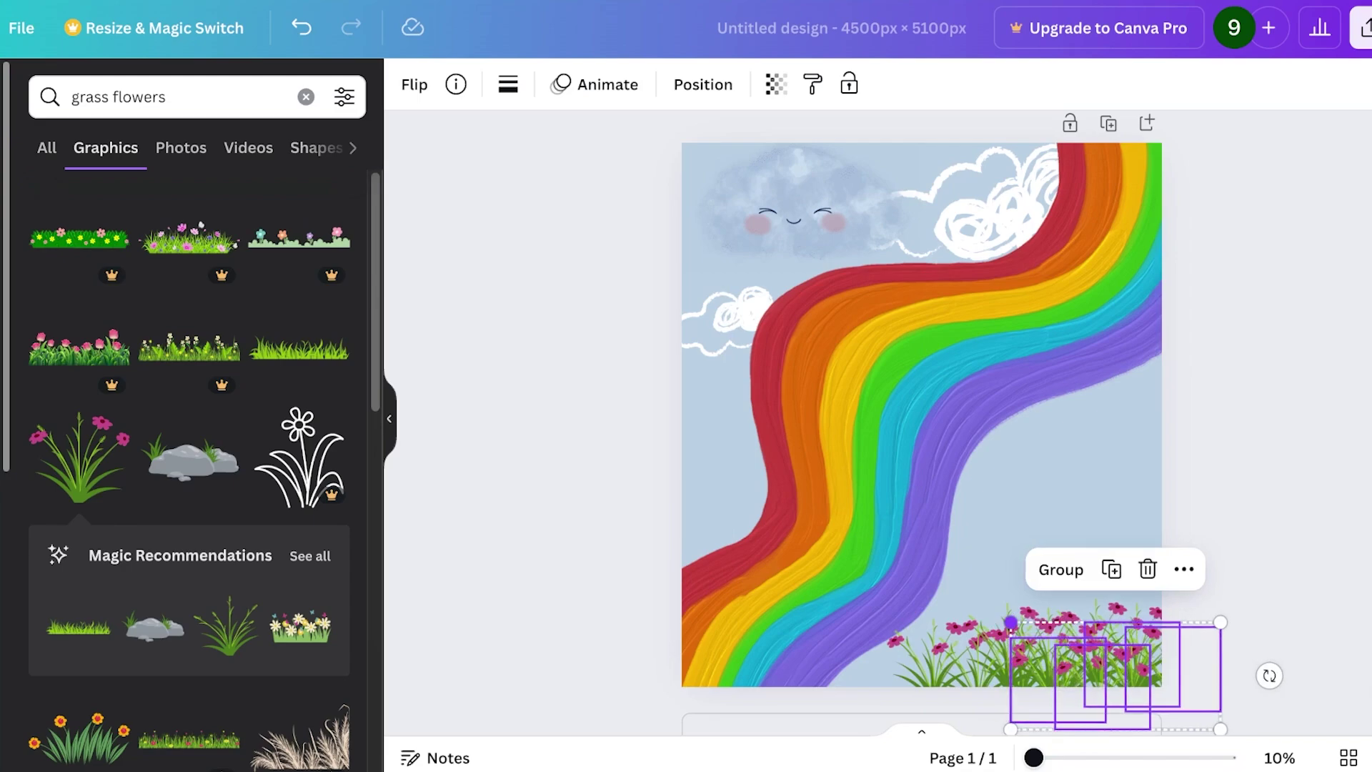
pyautogui.moveTo(1011, 622); pyautogui.dragTo(893, 563)
pyautogui.click(614, 529)
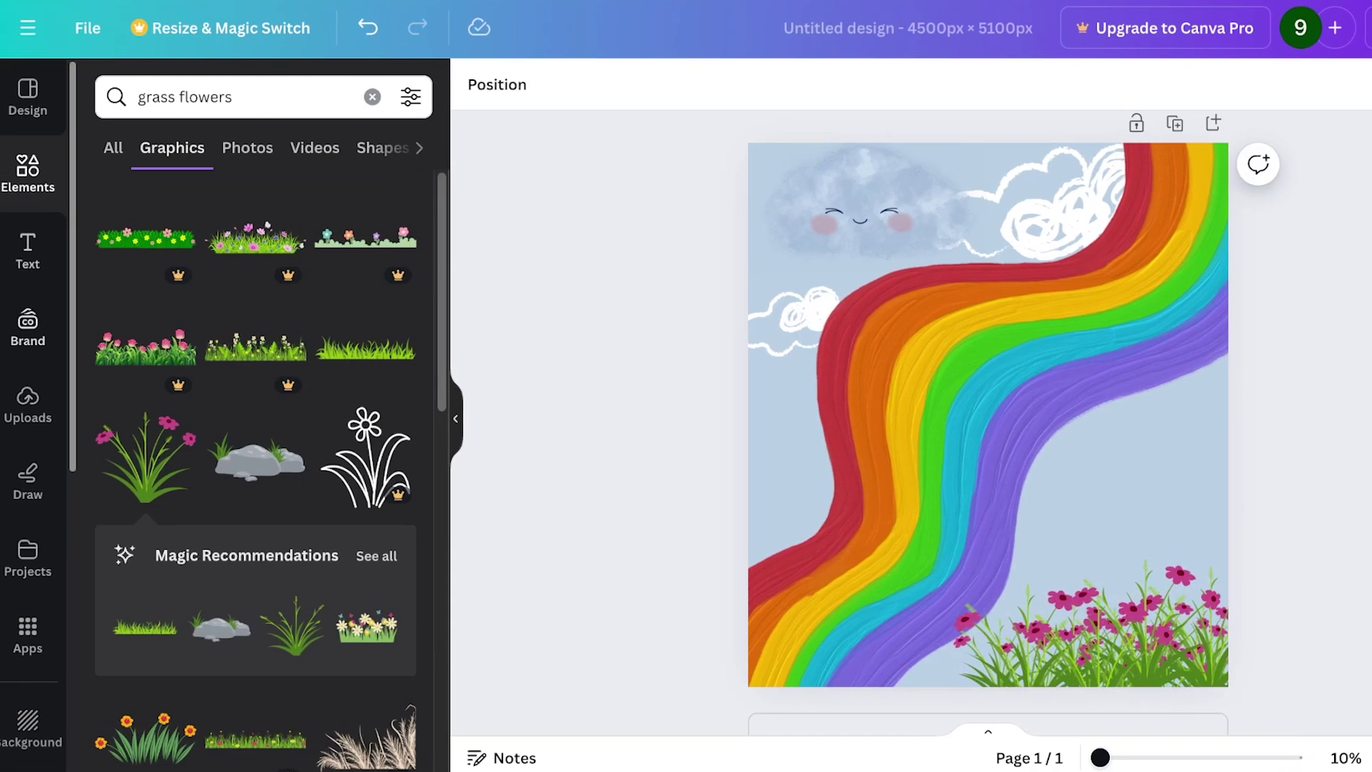
# Add a heading reading "SUMMER" in the middle of the page.
pyautogui.click(27, 251)
pyautogui.click(255, 351)
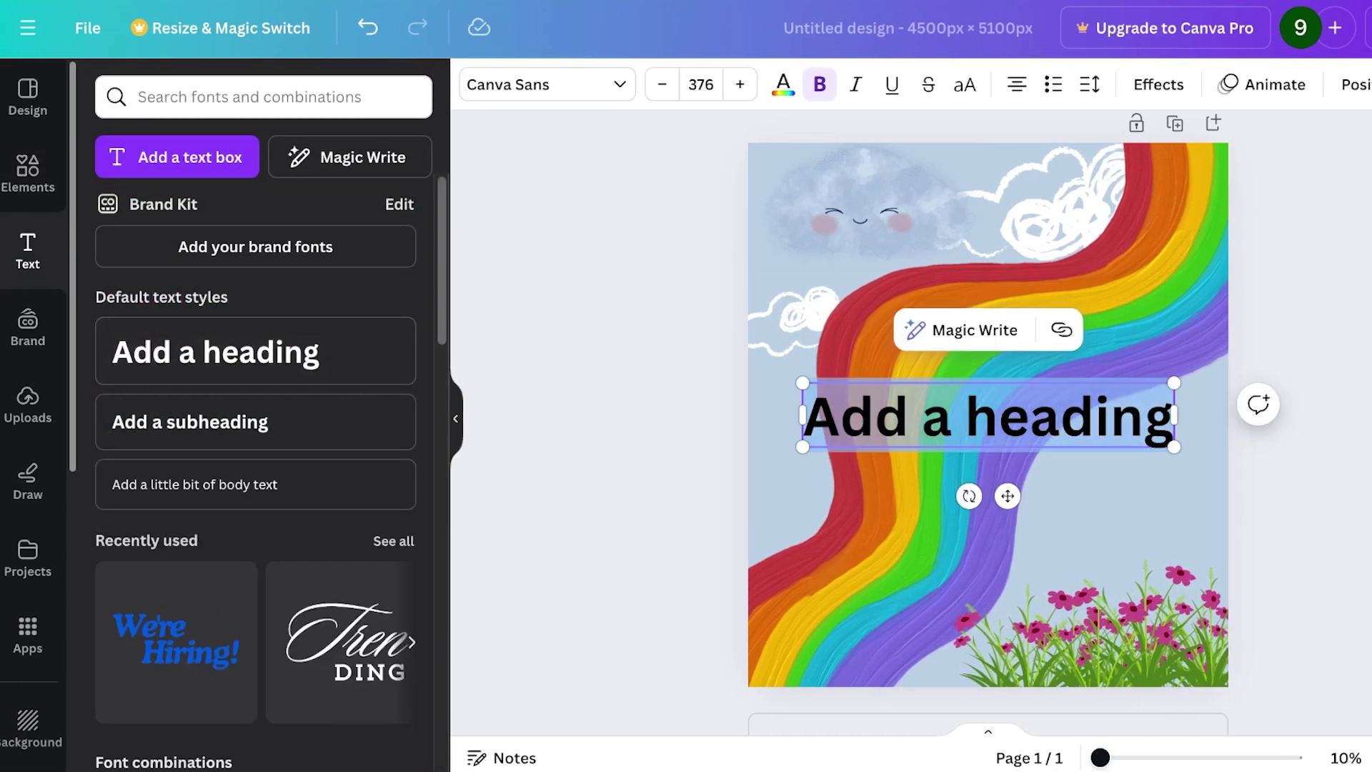
pyautogui.write('S')
pyautogui.press('BackSpace')
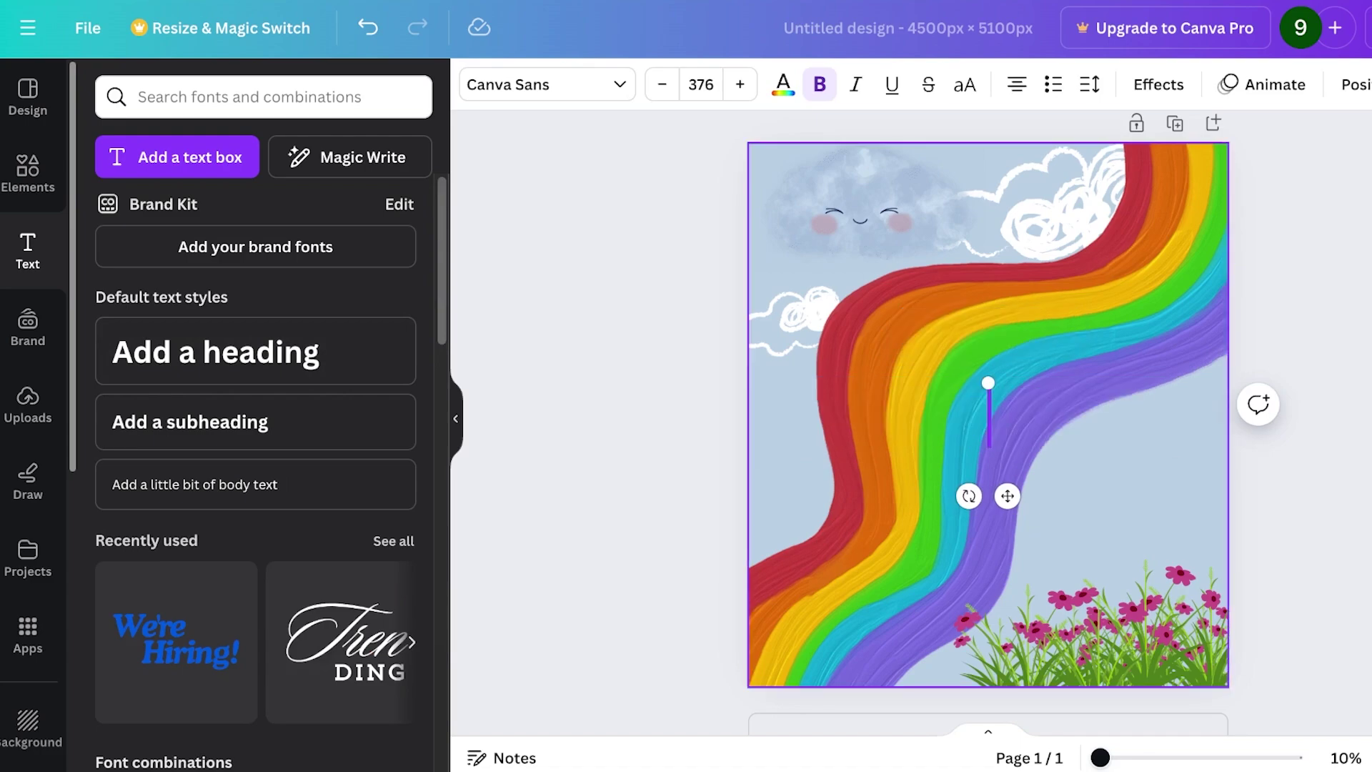
pyautogui.write('SUMMER')
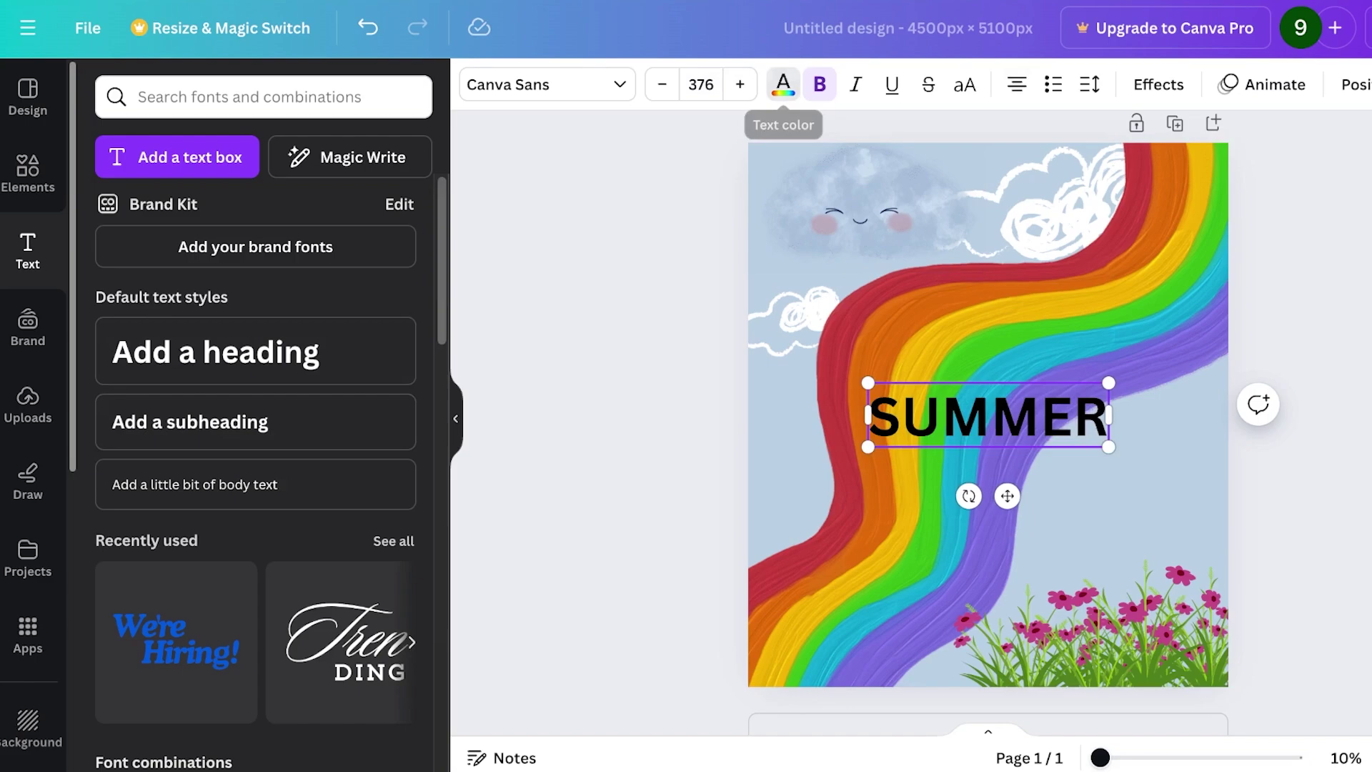
# Colour the whole SUMMER heading with the flowers' magenta from the document colours.
pyautogui.click(783, 84)
pyautogui.click(163, 271)
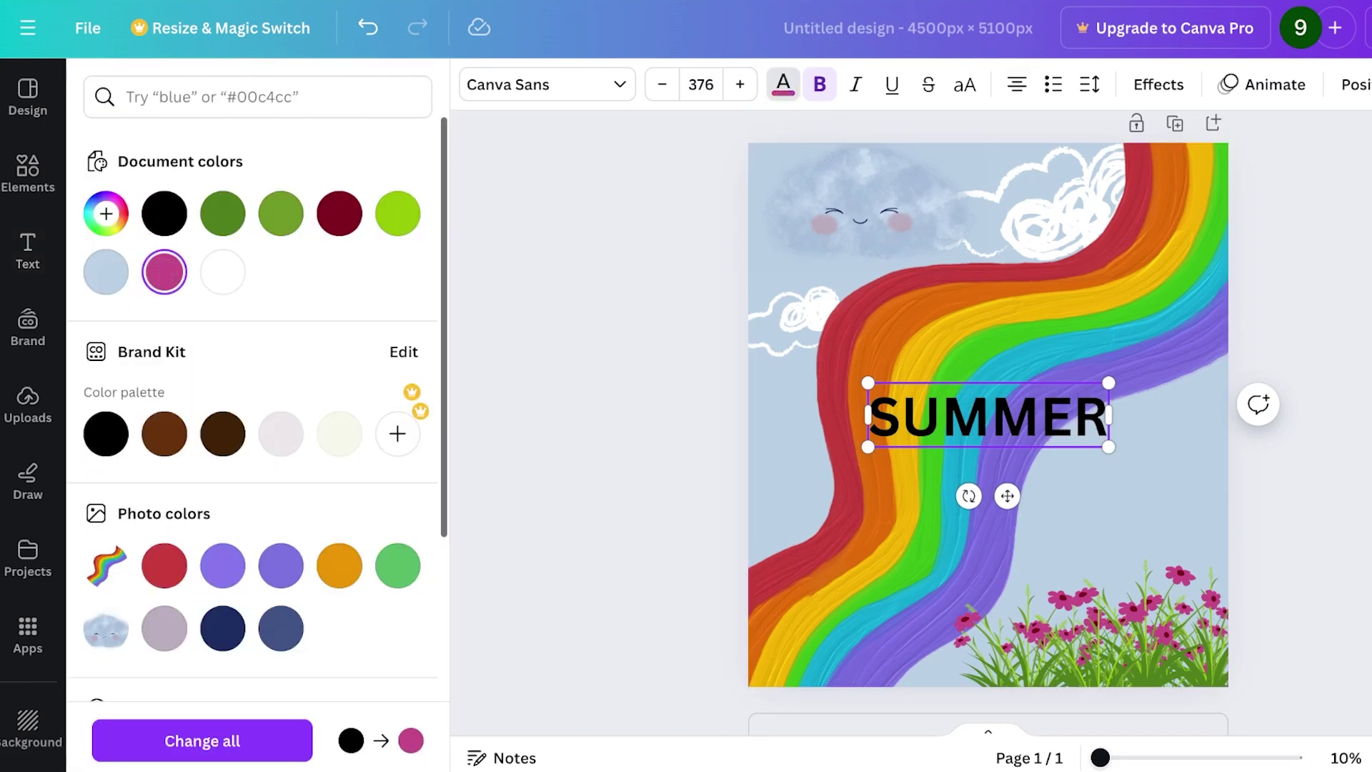
pyautogui.click(988, 417)
pyautogui.doubleClick(988, 416)
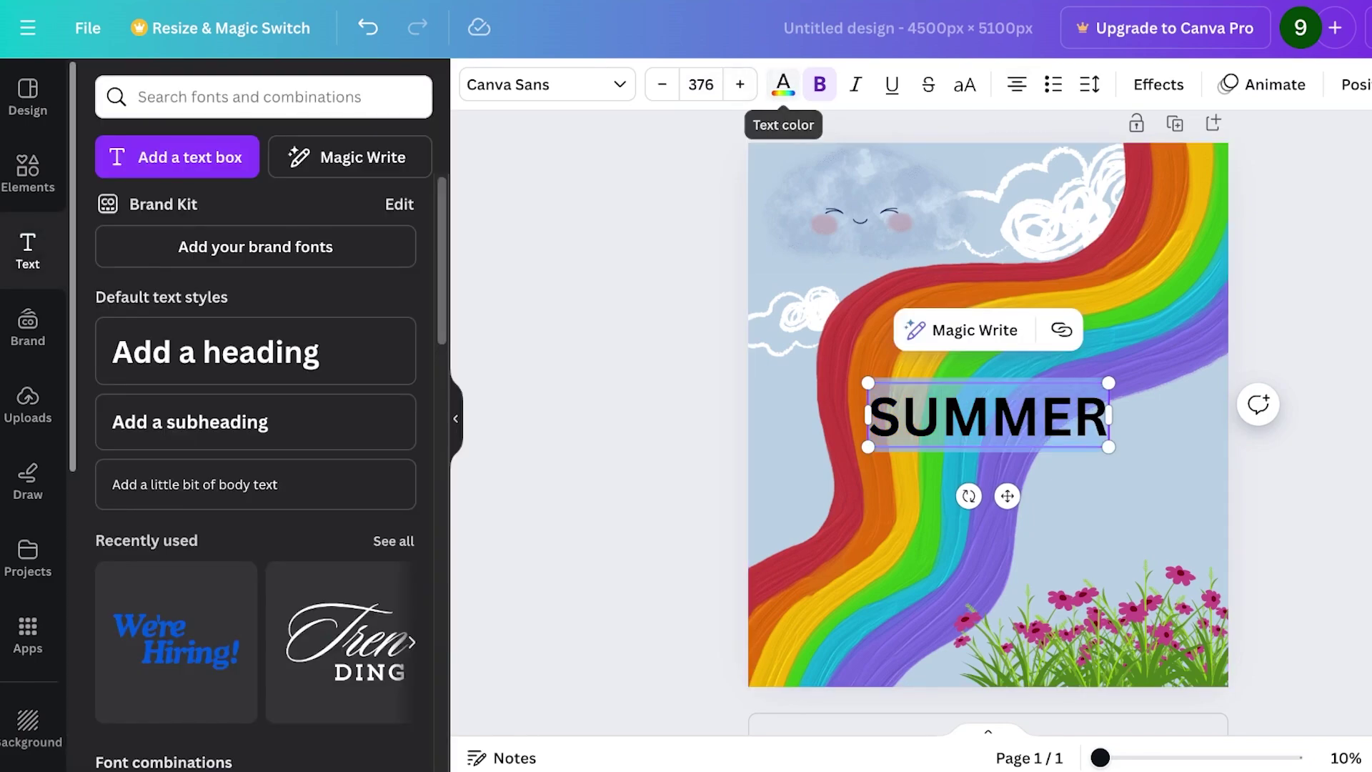
pyautogui.click(783, 85)
pyautogui.click(164, 270)
# Try the rainbow's red on the SUMMER heading and return the text to magenta.
pyautogui.scroll(-2, 164, 269)
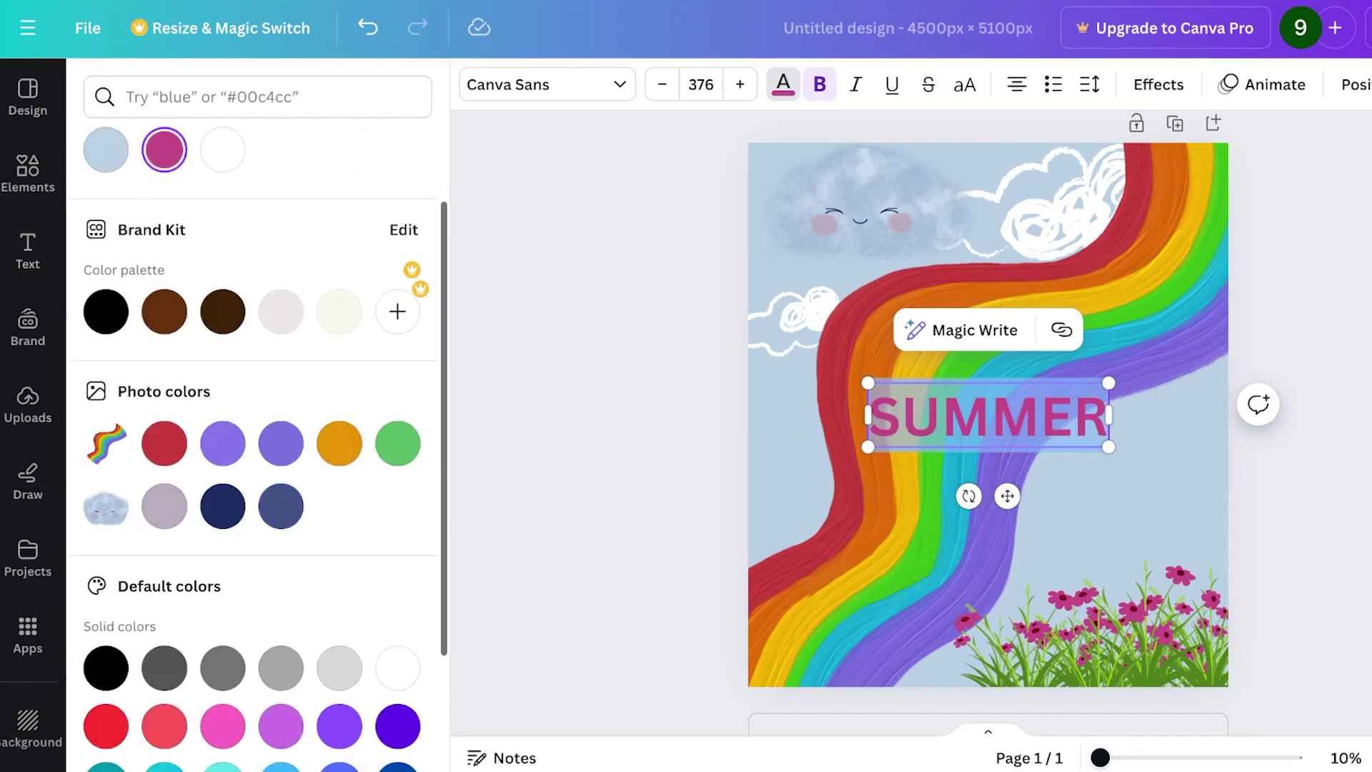
pyautogui.click(164, 443)
pyautogui.scroll(-2, 165, 443)
pyautogui.scroll(1, 164, 443)
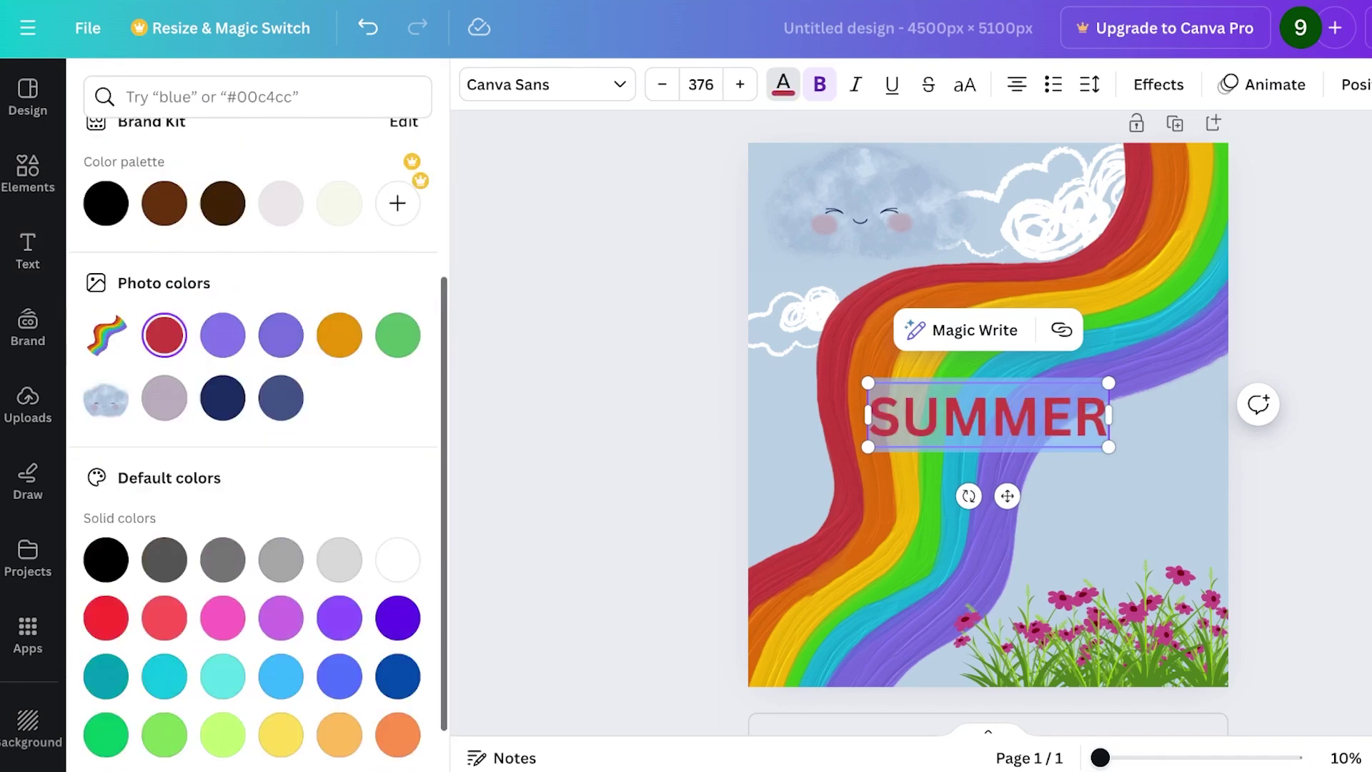
pyautogui.scroll(3, 250, 357)
pyautogui.click(106, 190)
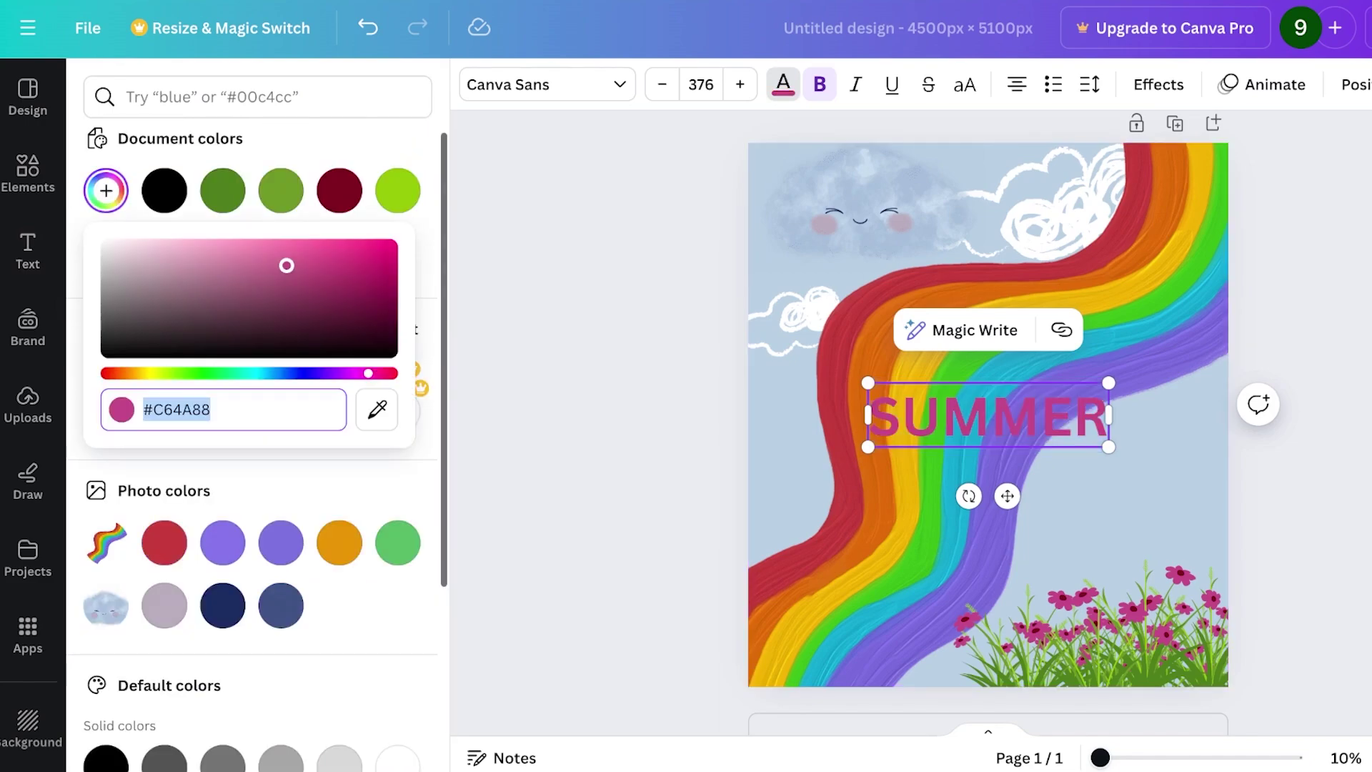
# Enlarge the SUMMER heading to font size 625 and centre it horizontally across the rainbow.
pyautogui.moveTo(1109, 383); pyautogui.dragTo(1268, 340)
pyautogui.click(1322, 486)
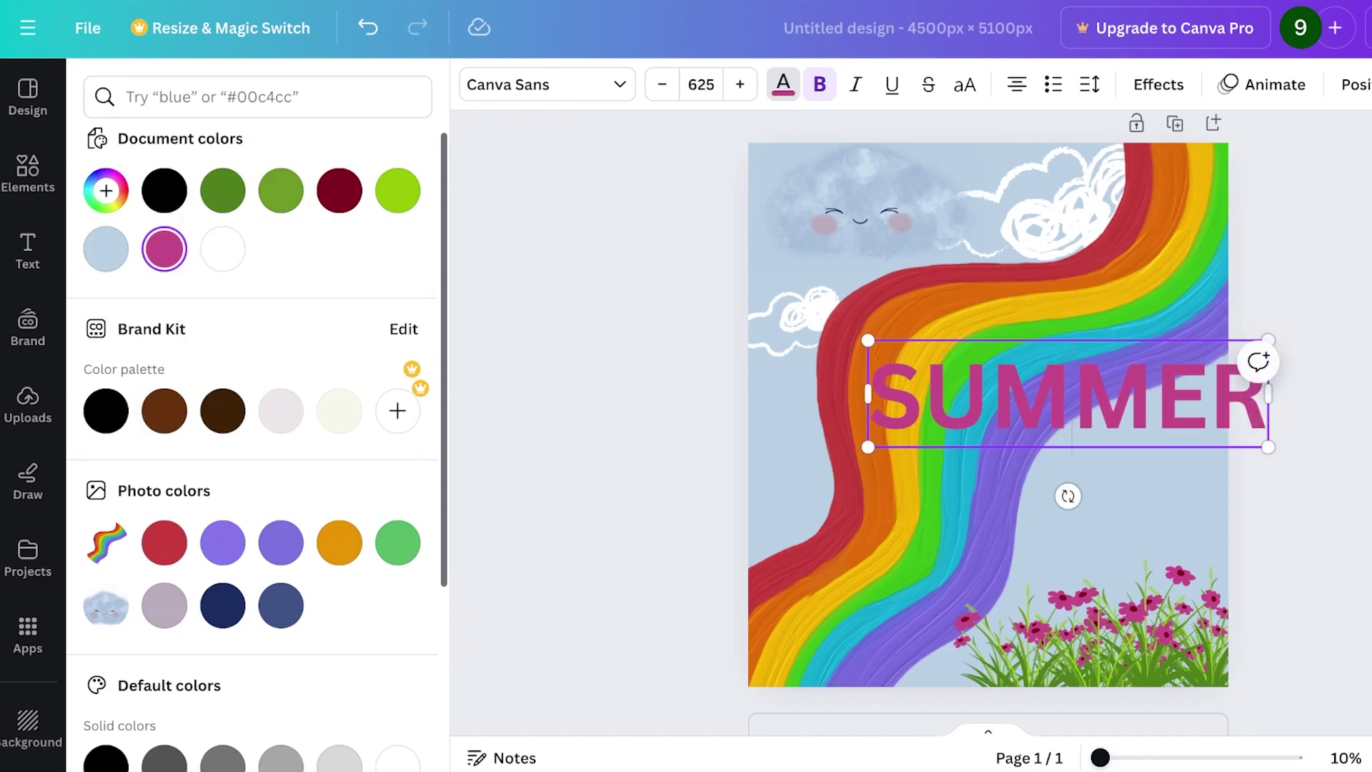
pyautogui.click(1068, 396)
pyautogui.moveTo(1067, 394); pyautogui.dragTo(995, 402)
# Apply the Splice text effect to the SUMMER heading.
pyautogui.click(1158, 85)
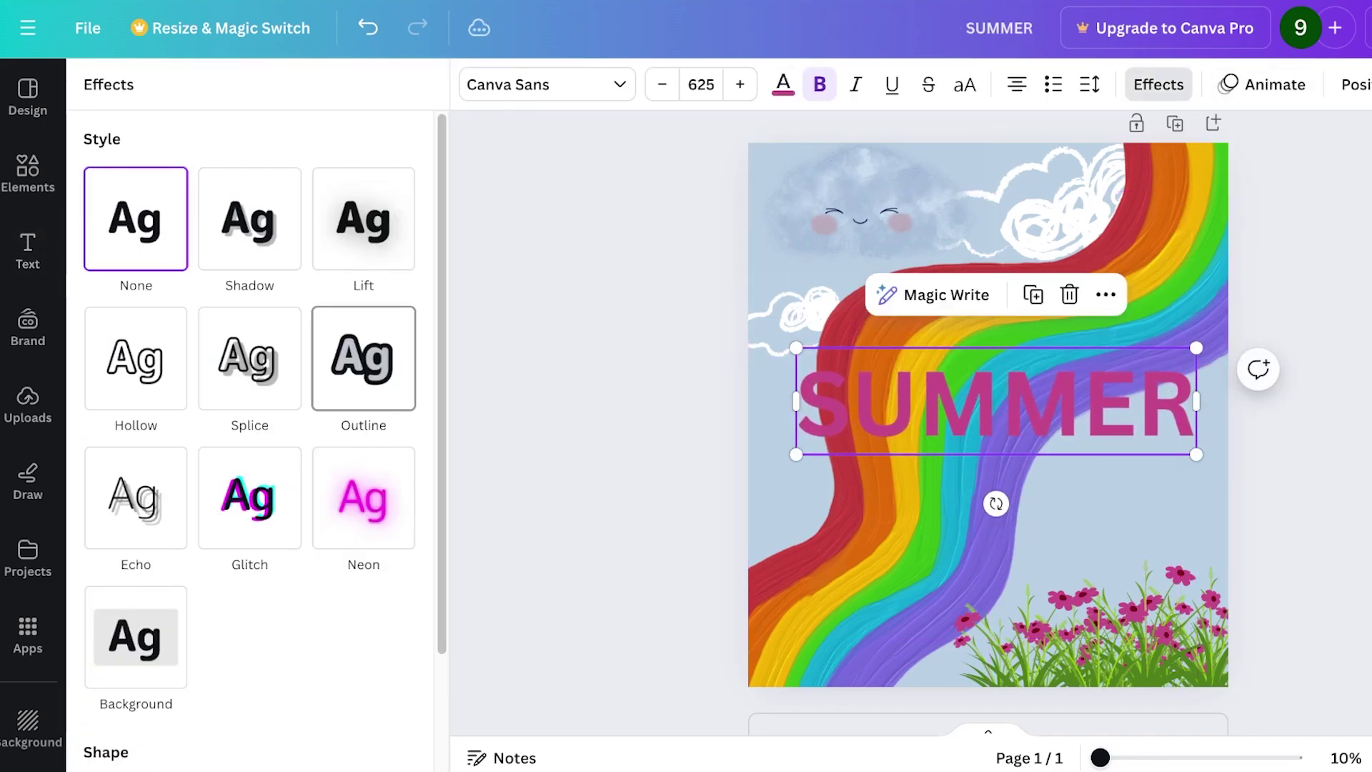
pyautogui.click(249, 357)
pyautogui.click(1158, 84)
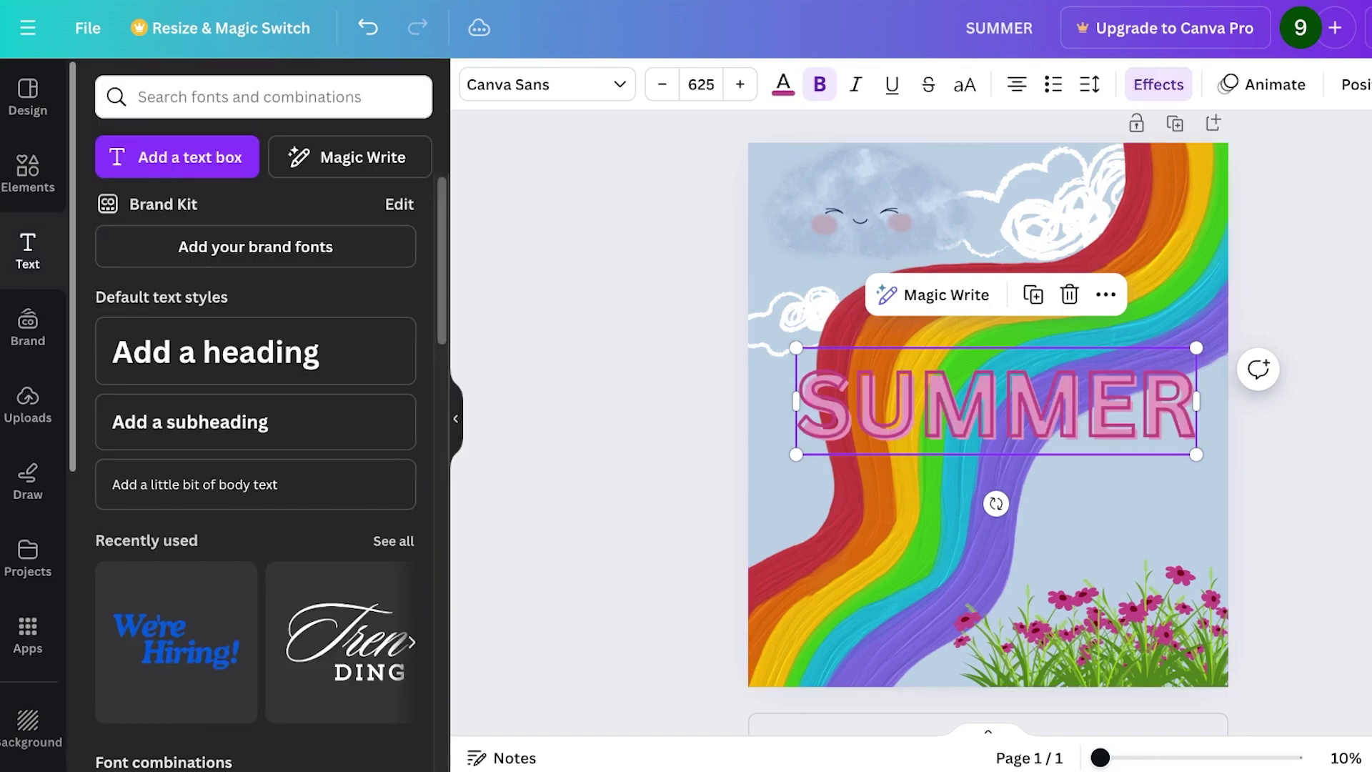
pyautogui.click(1347, 28)
pyautogui.click(1057, 593)
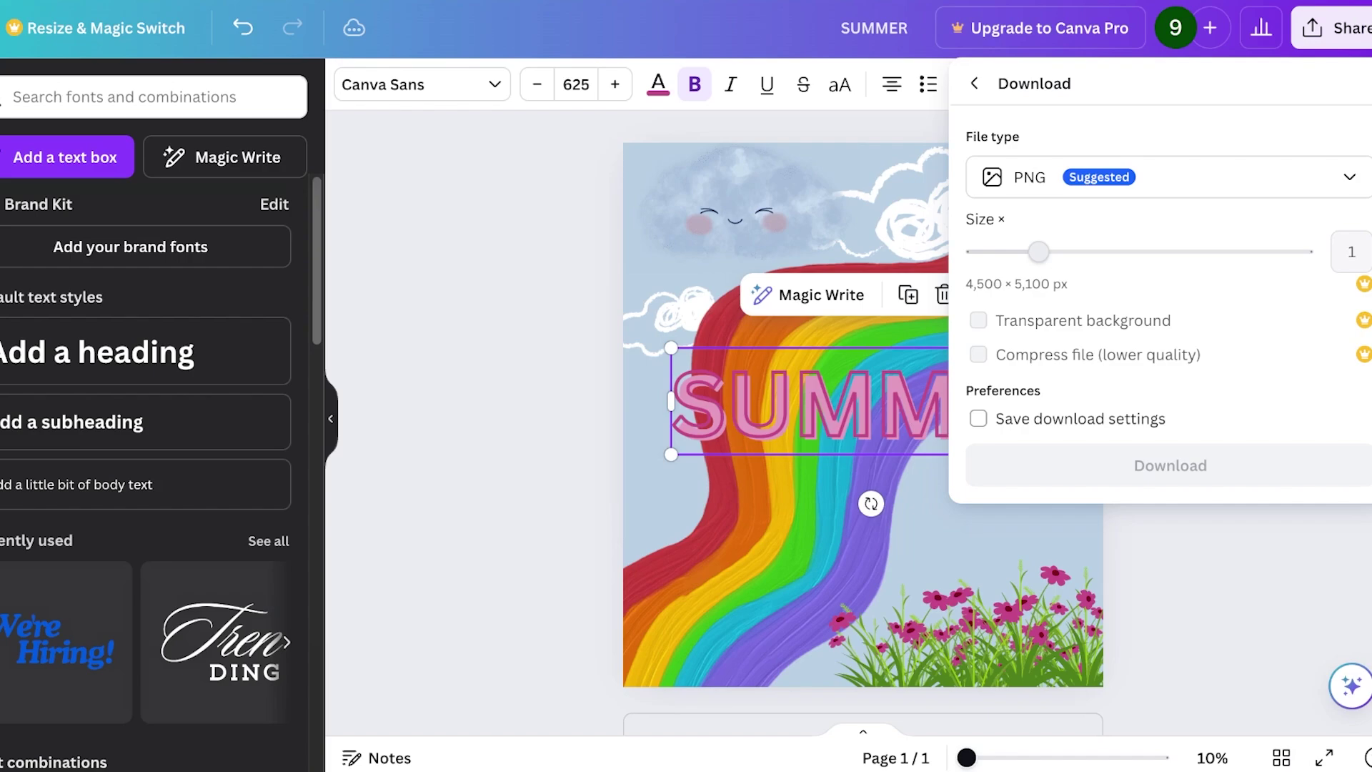
pyautogui.click(493, 400)
pyautogui.click(493, 400)
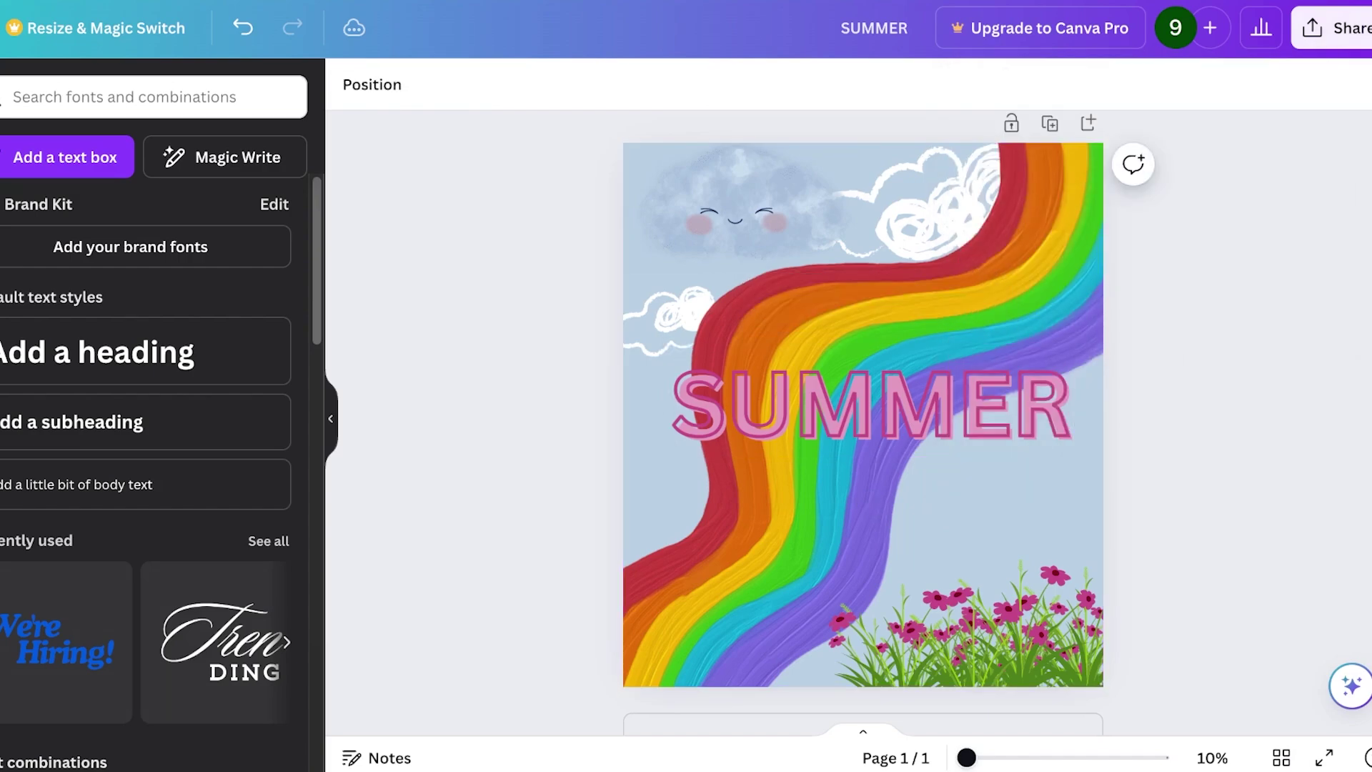
# Open the download options and try JPG instead of PNG as the file type.
pyautogui.click(1347, 28)
pyautogui.click(1057, 593)
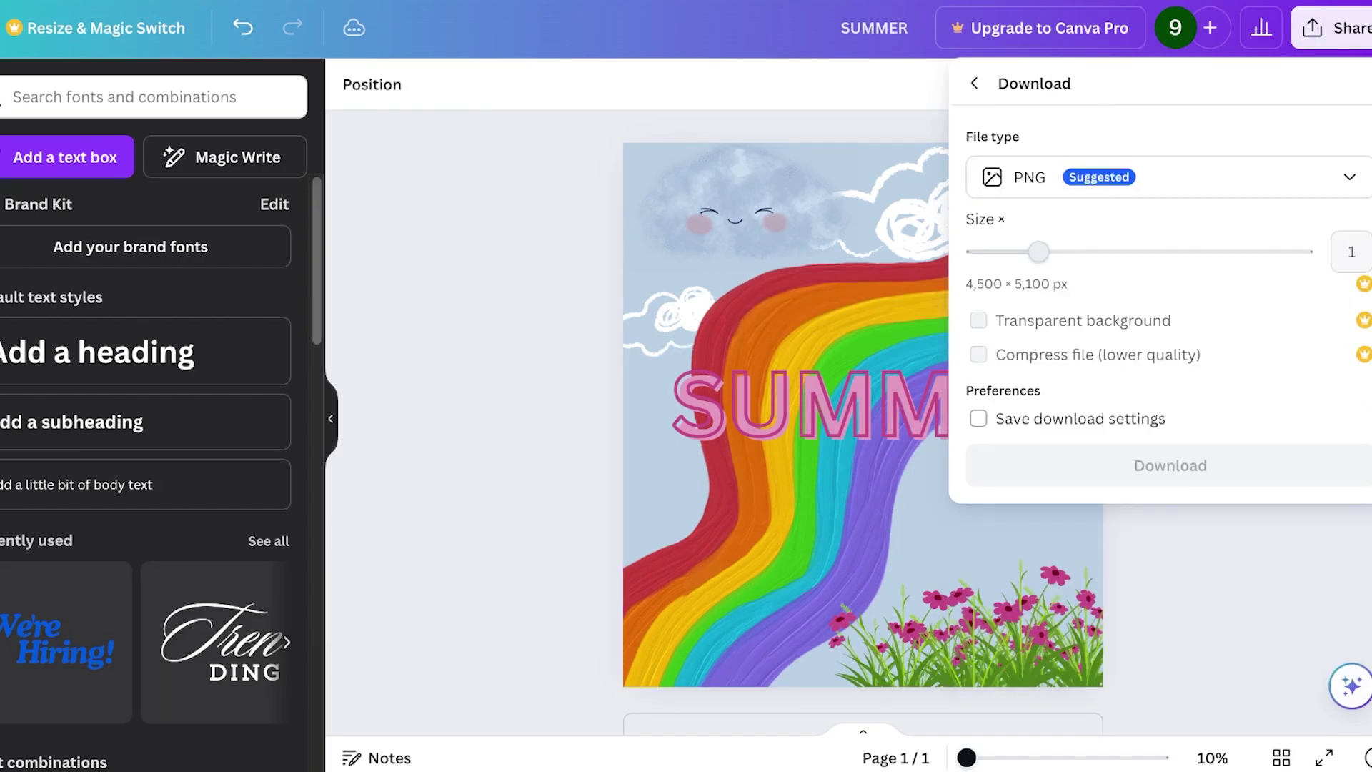
pyautogui.click(1169, 177)
pyautogui.click(1169, 307)
pyautogui.click(1169, 177)
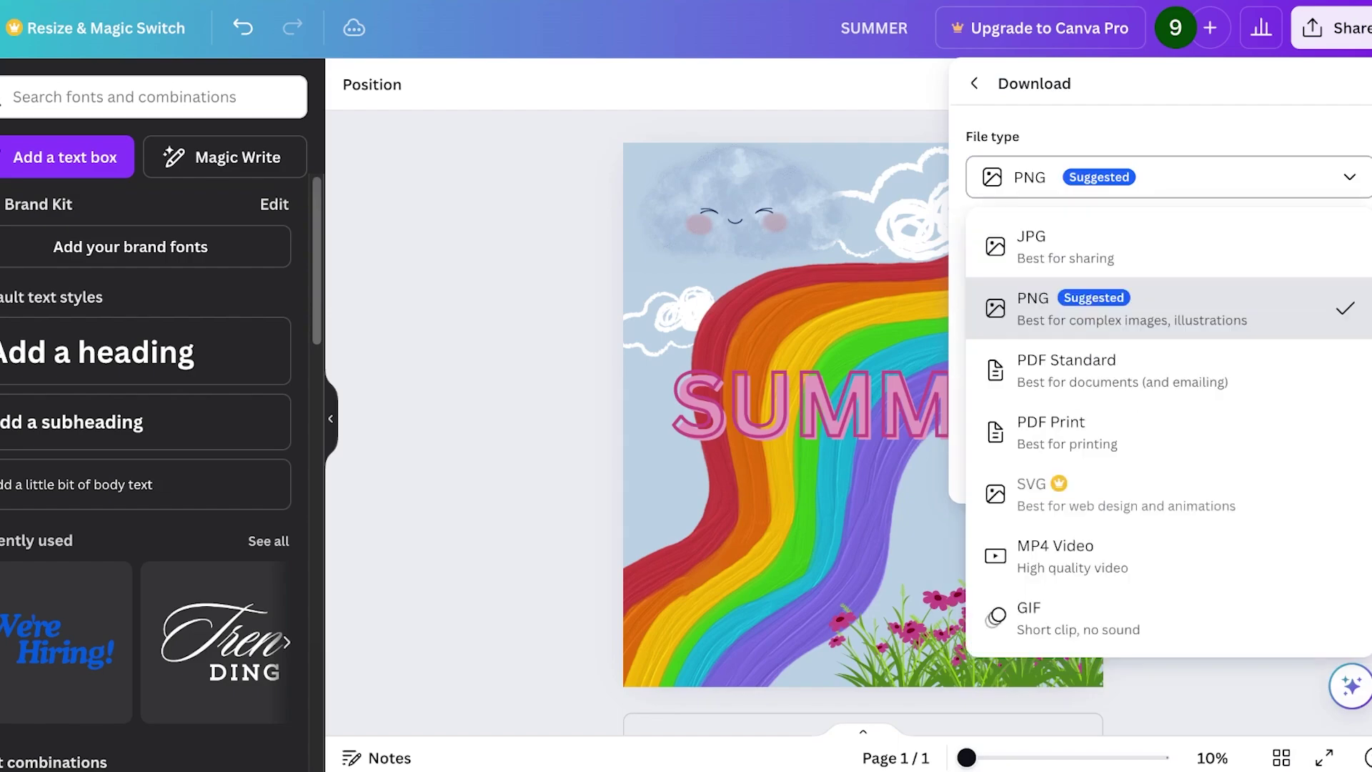
pyautogui.click(1170, 246)
pyautogui.click(1170, 177)
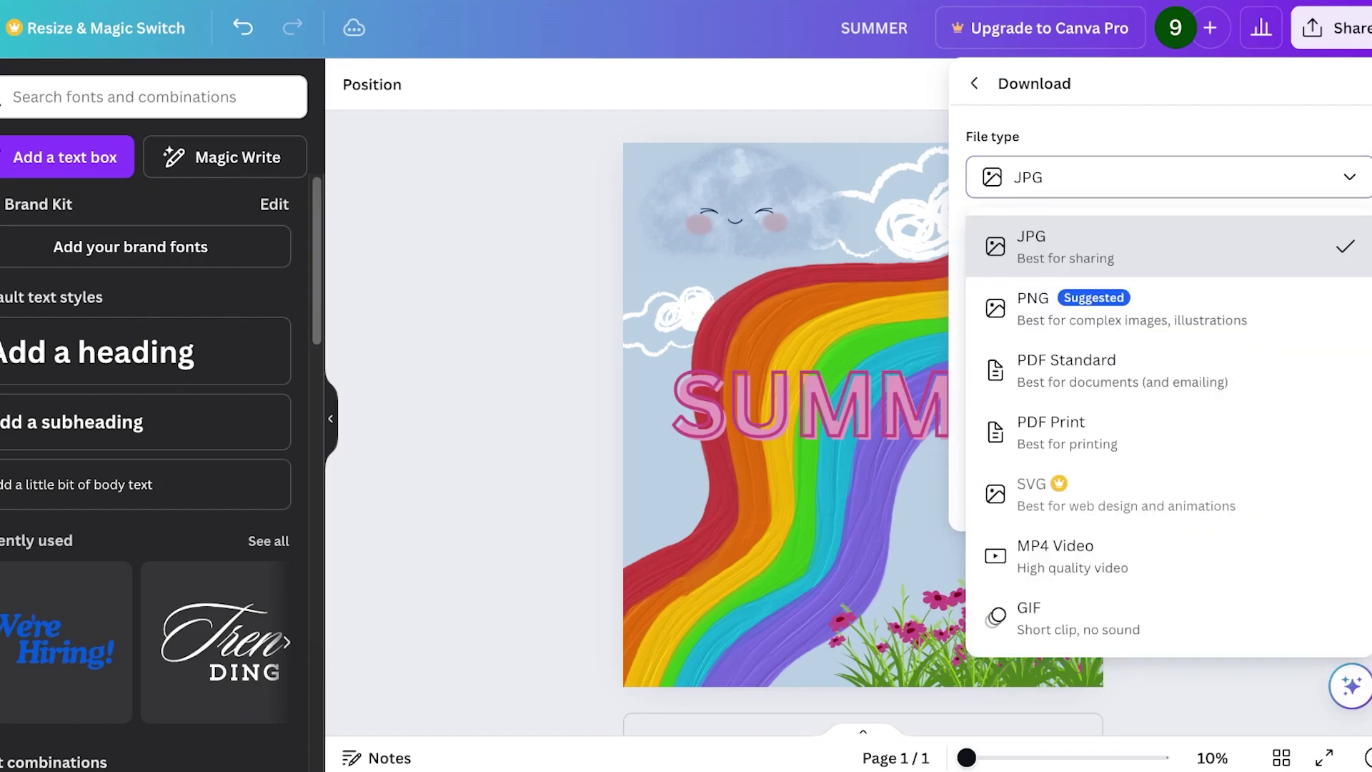
pyautogui.click(493, 400)
pyautogui.click(870, 404)
pyautogui.press('Escape')
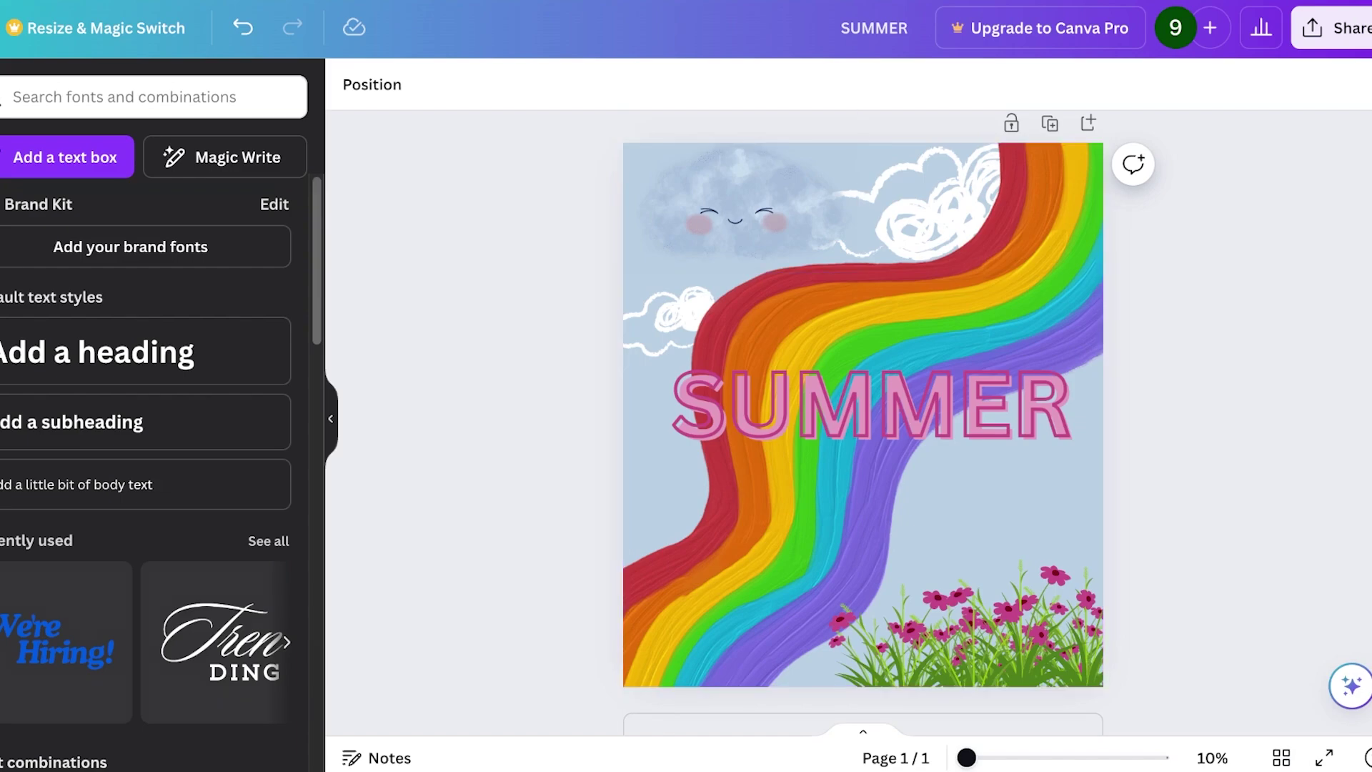
# Bring up the design's download settings again and select JPG as the file type.
pyautogui.click(1343, 28)
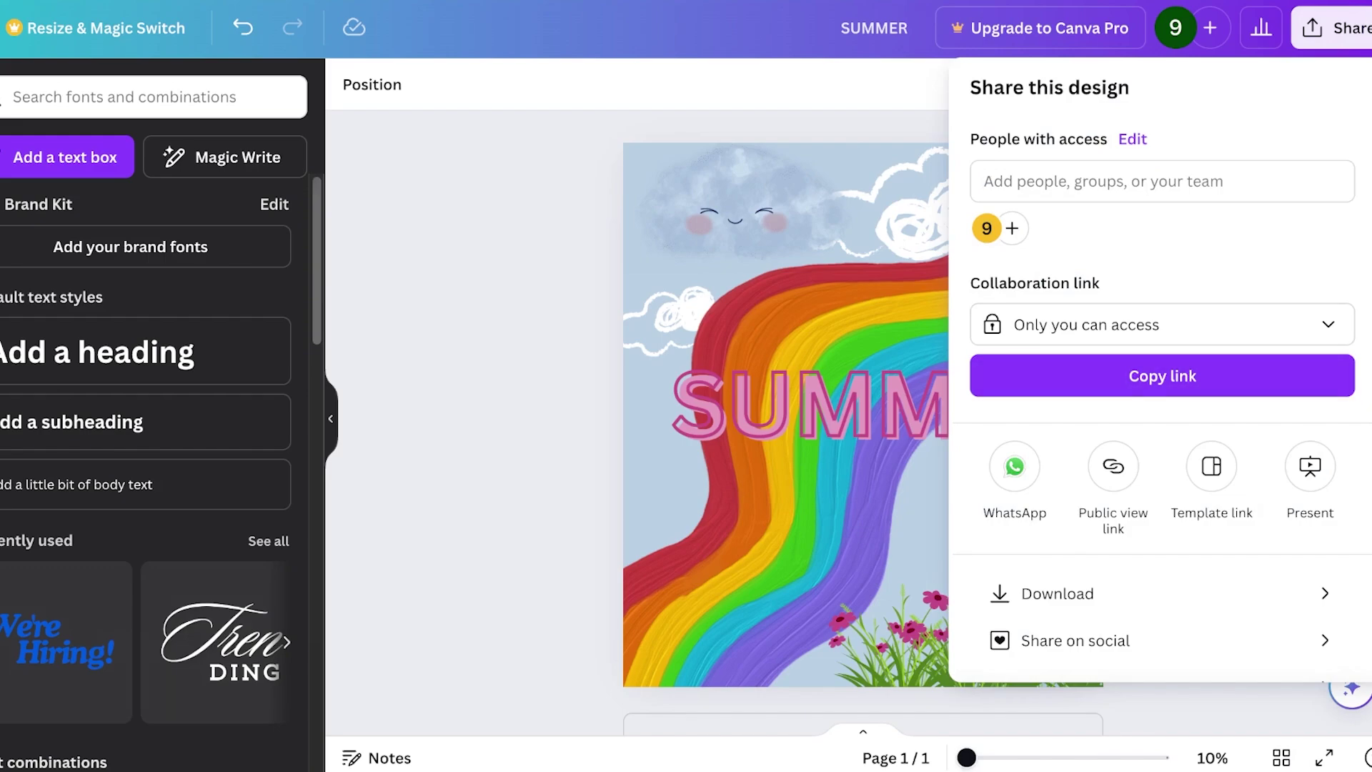
pyautogui.click(1058, 593)
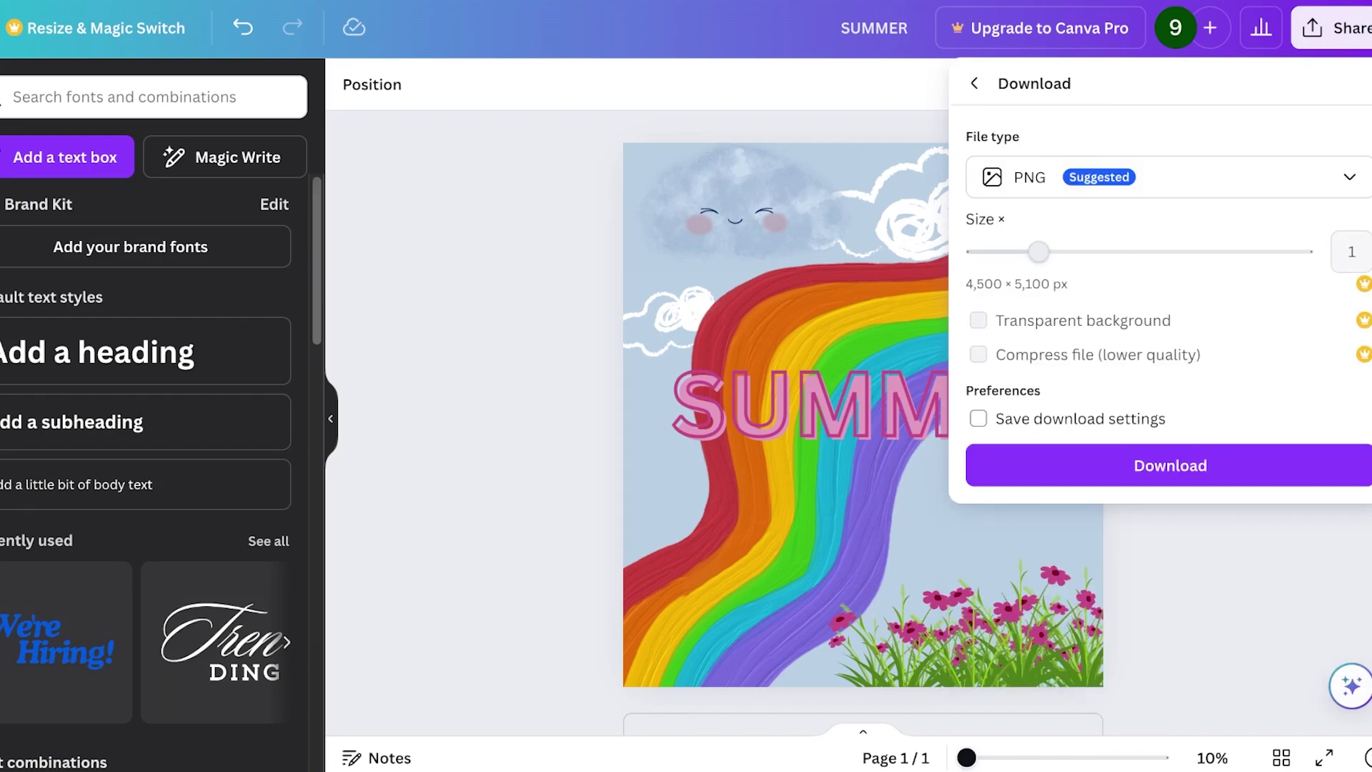
pyautogui.click(1168, 178)
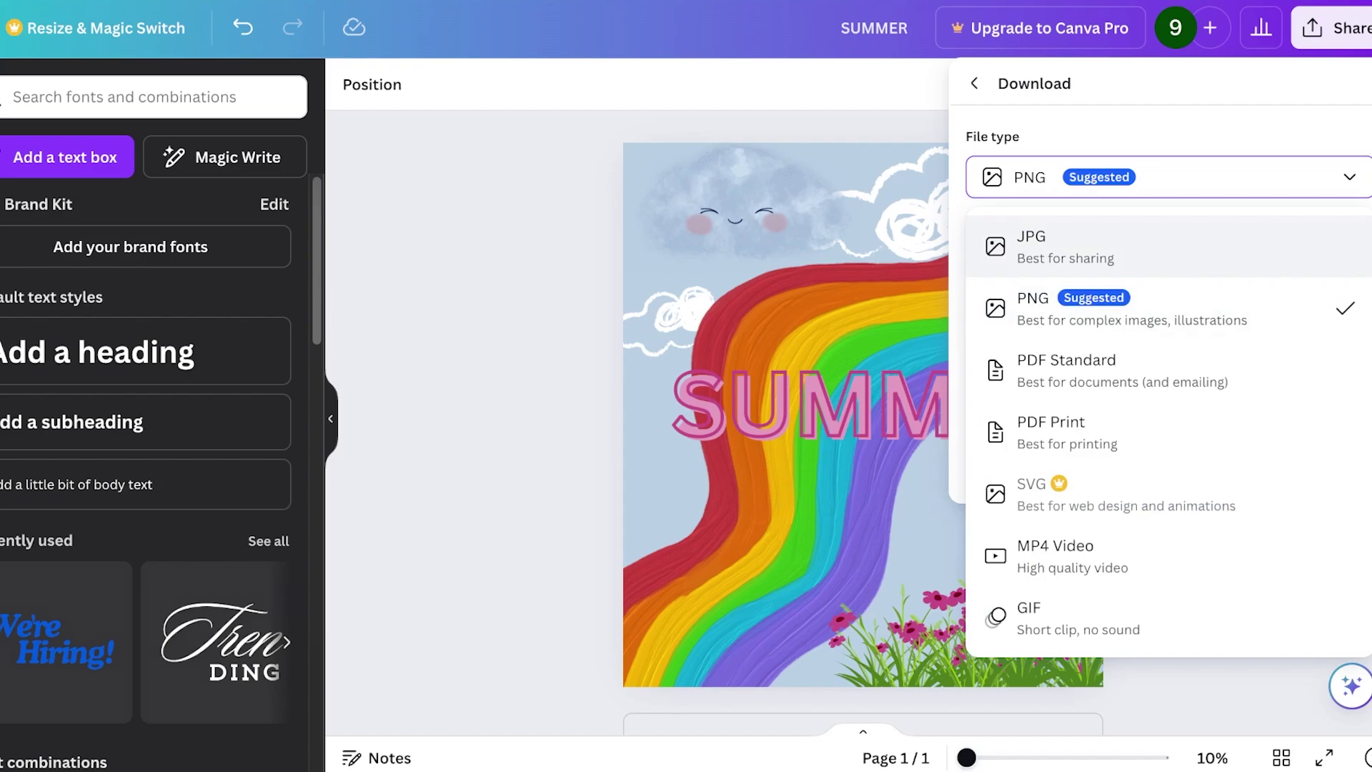
pyautogui.click(1064, 247)
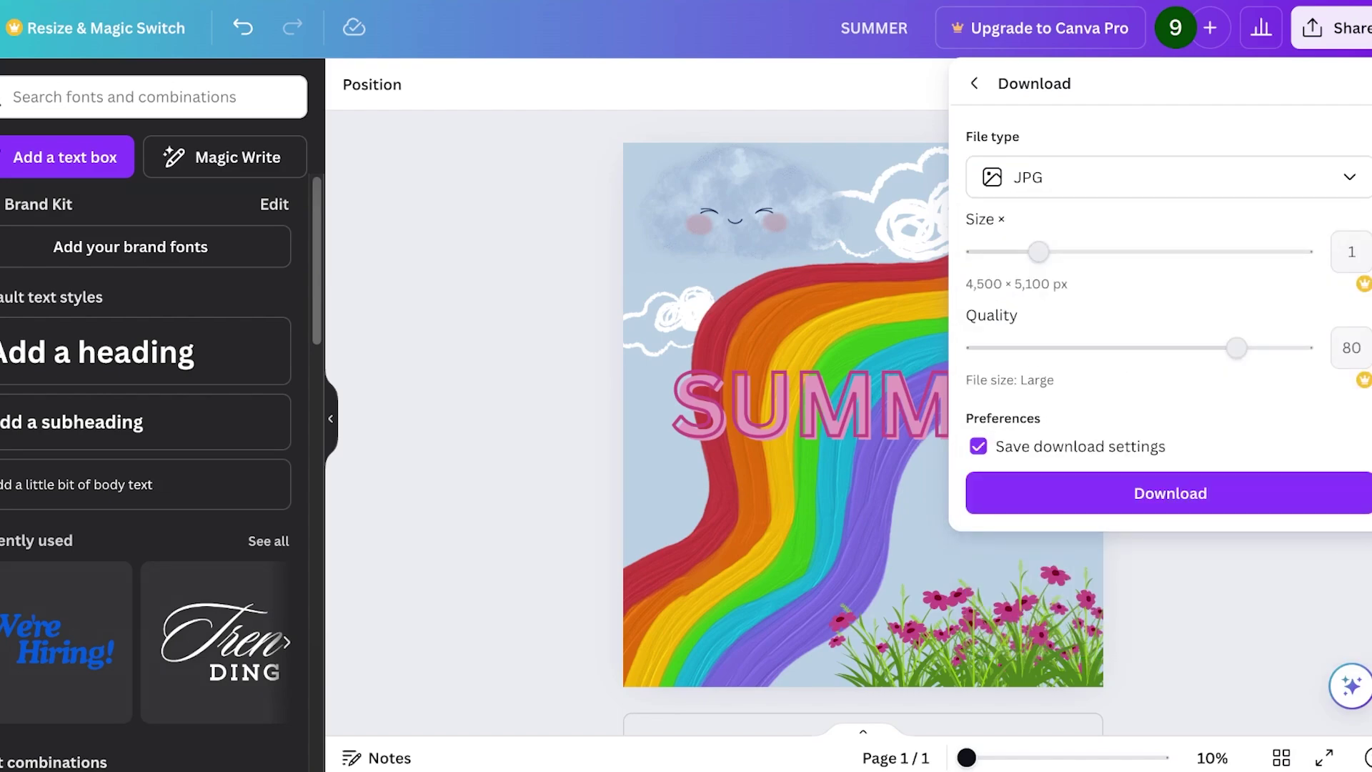
pyautogui.press('Escape')
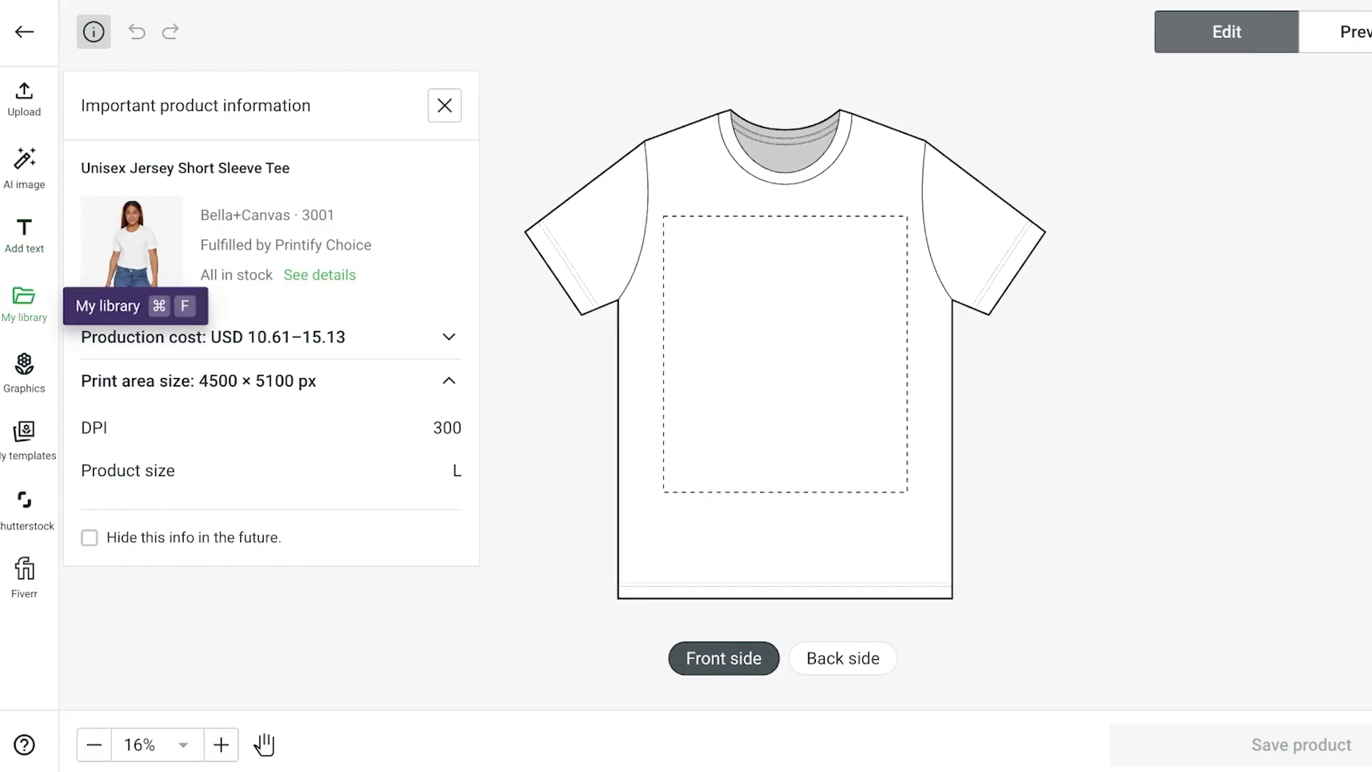
# Switch to Printify's product editor and upload Tshirt Design.png onto the front side of the Bella+Canvas 3001 tee.
pyautogui.click(24, 236)
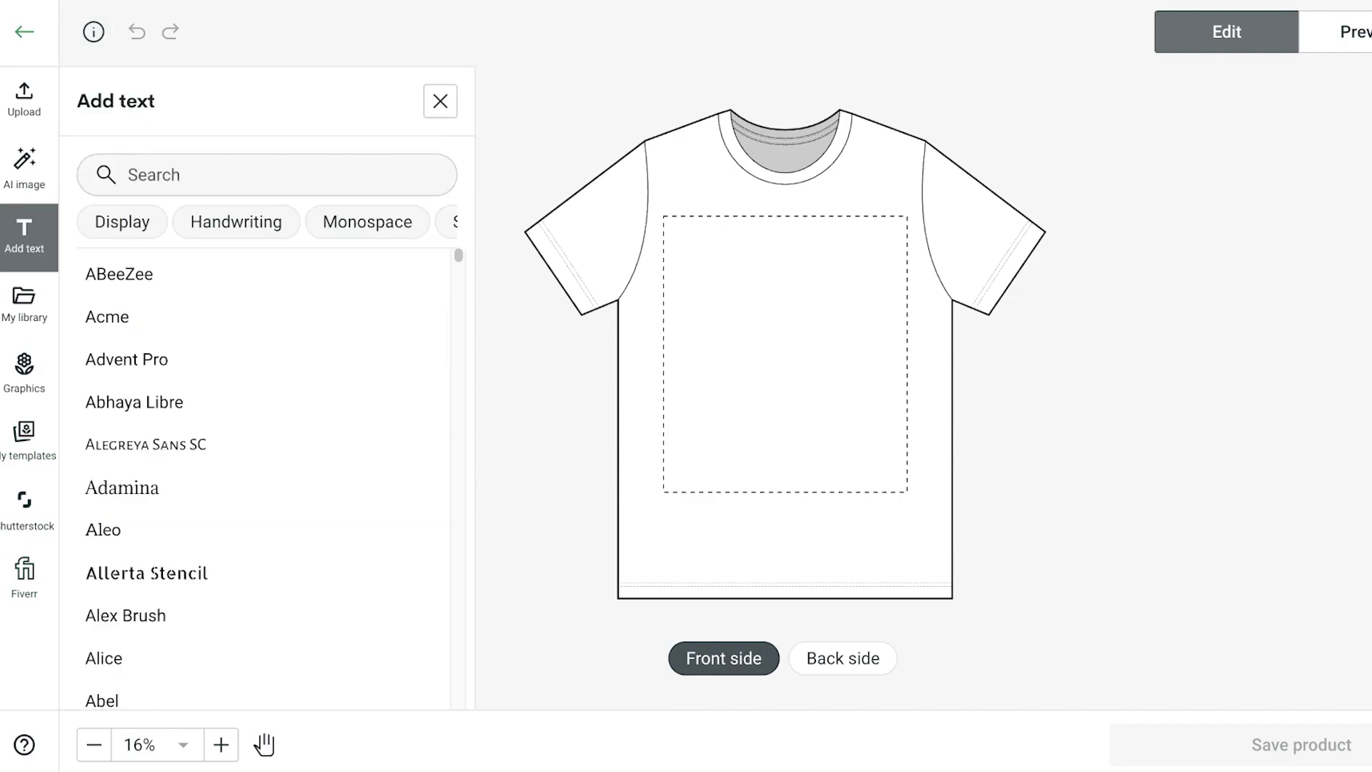
pyautogui.click(25, 99)
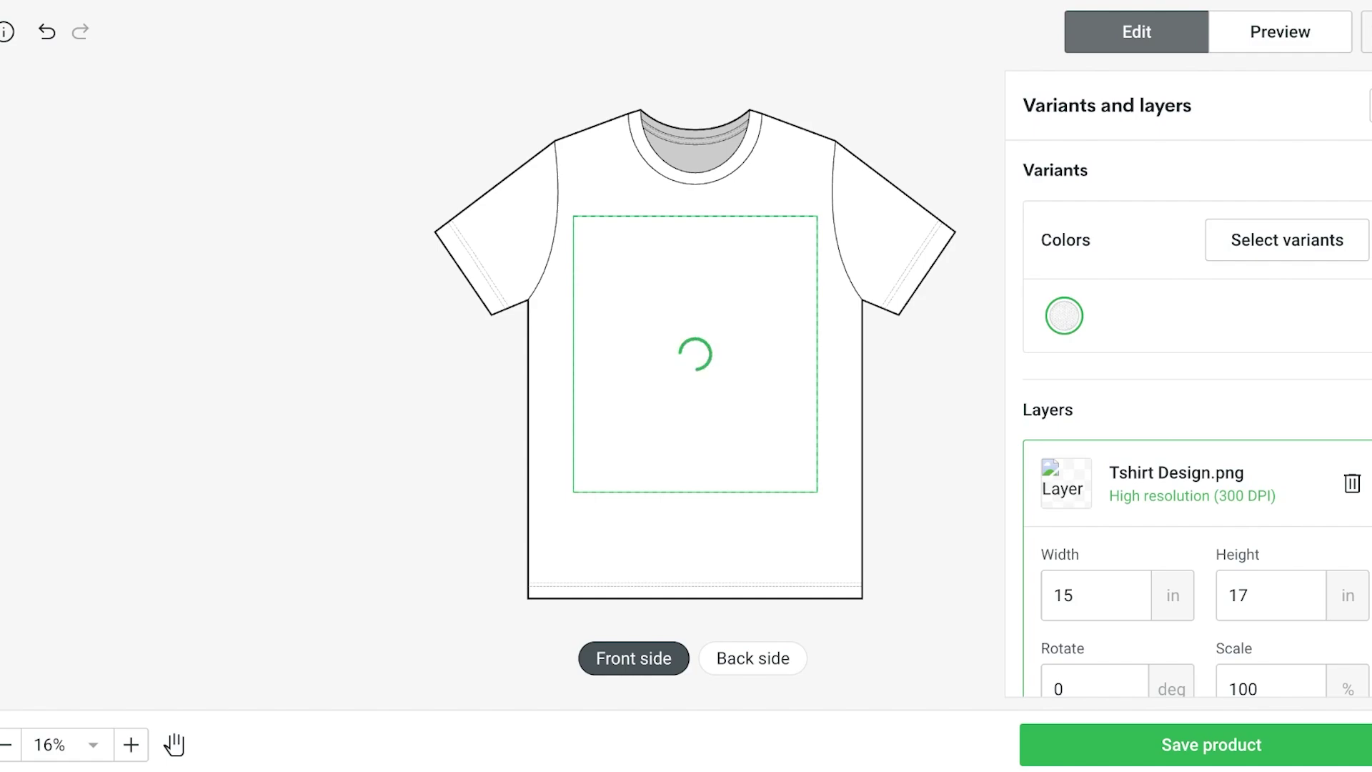
pyautogui.scroll(-3, 793, 432)
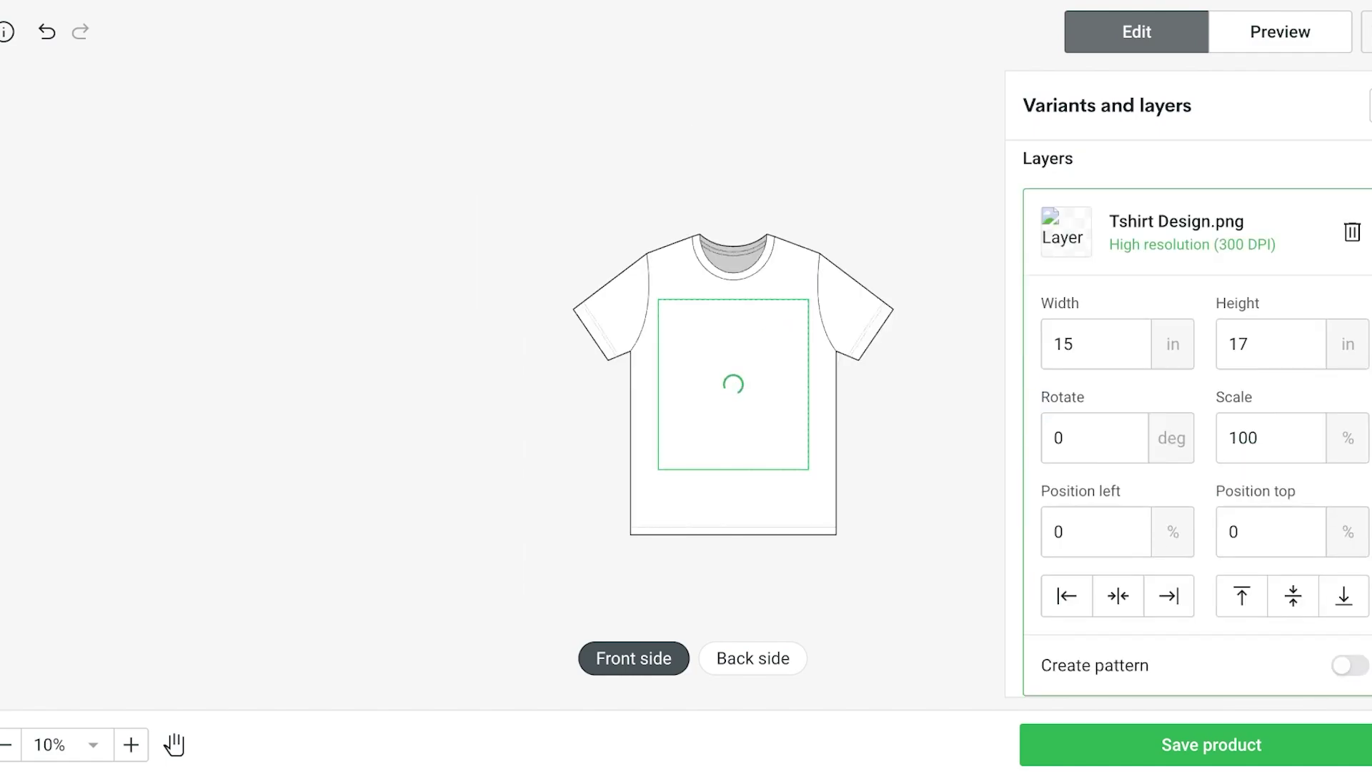